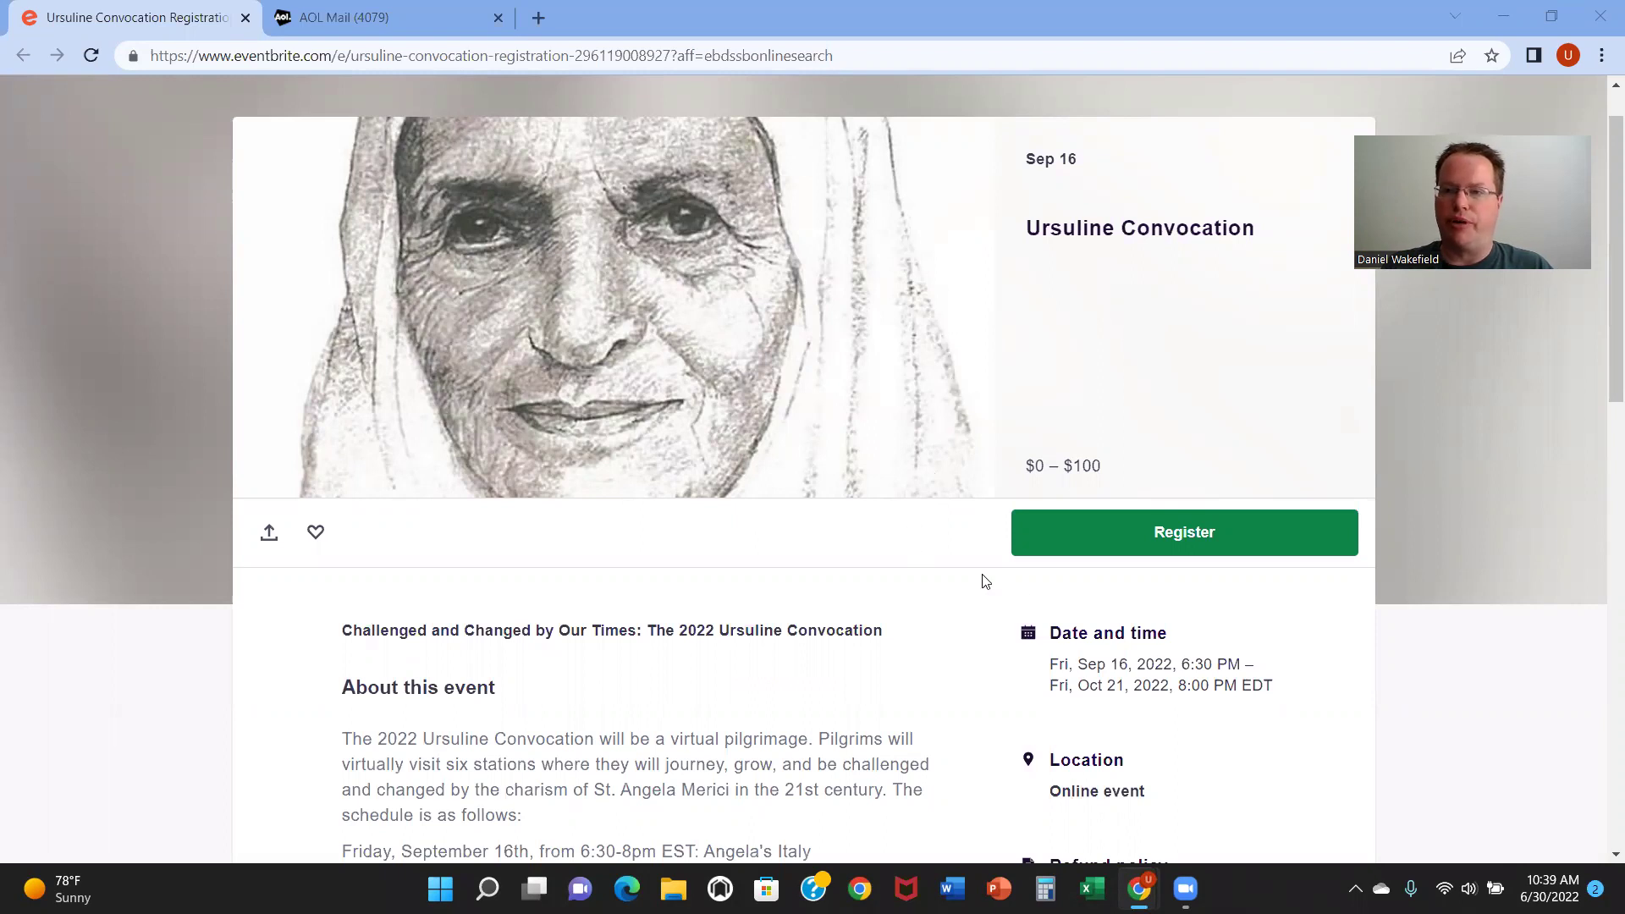
Step: Register for Ursuline Convocation and select 5 Convocation Tickets for Purchase, totalling $500.00
{"action": "left_click", "coordinate": [1194, 546]}
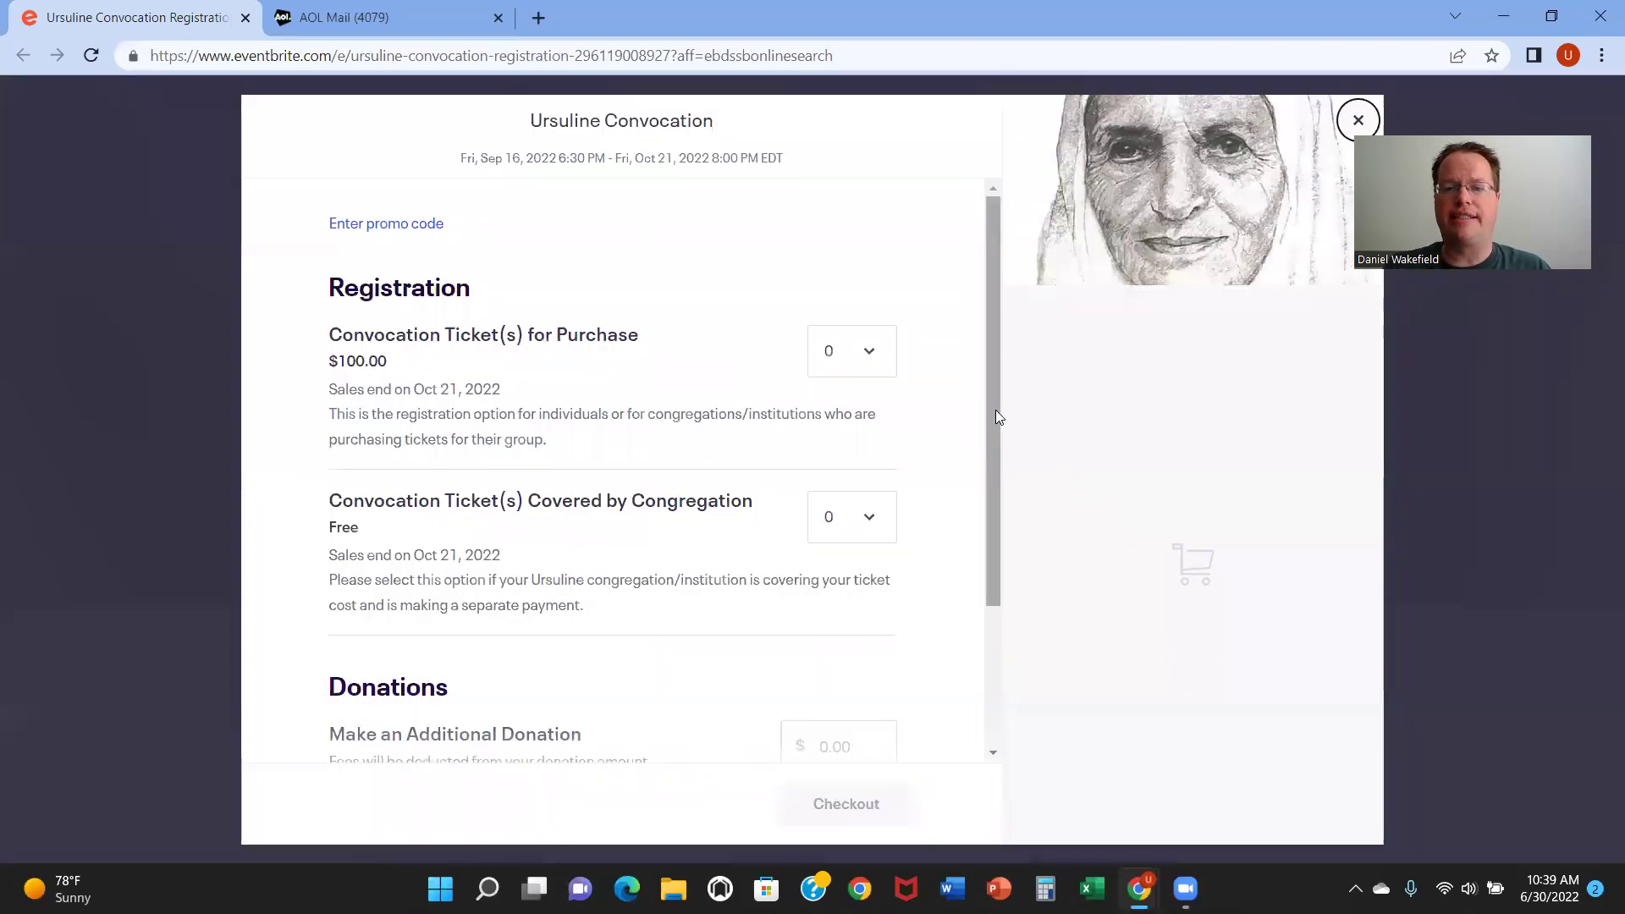
{"action": "left_click_drag", "start_coordinate": [994, 410], "coordinate": [987, 460]}
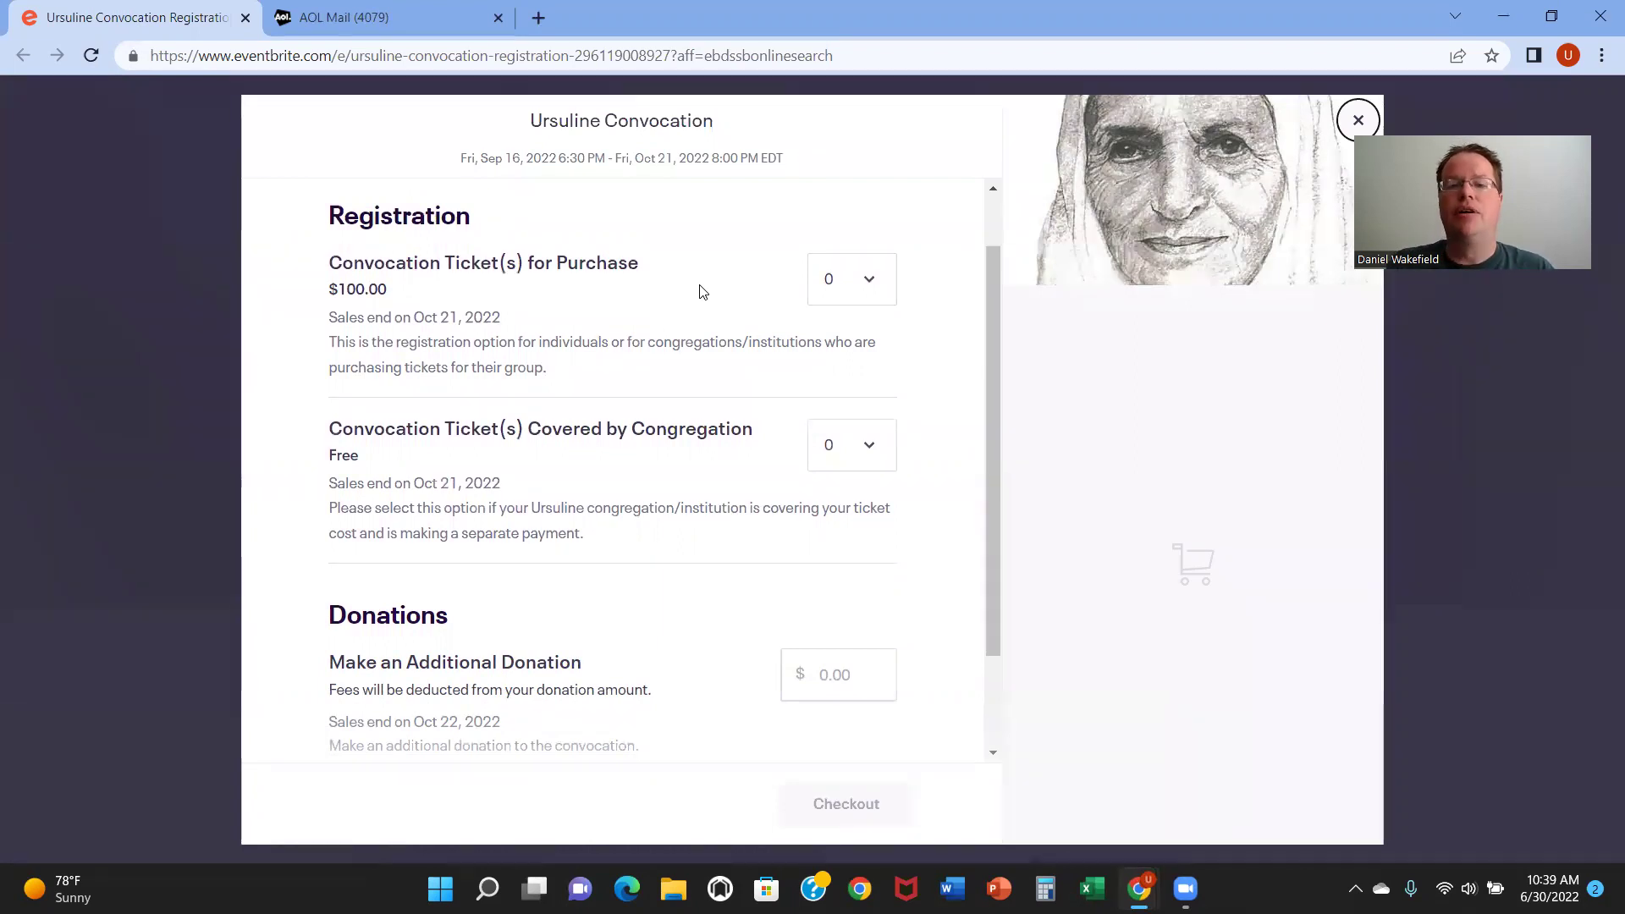
{"action": "left_click", "coordinate": [872, 290]}
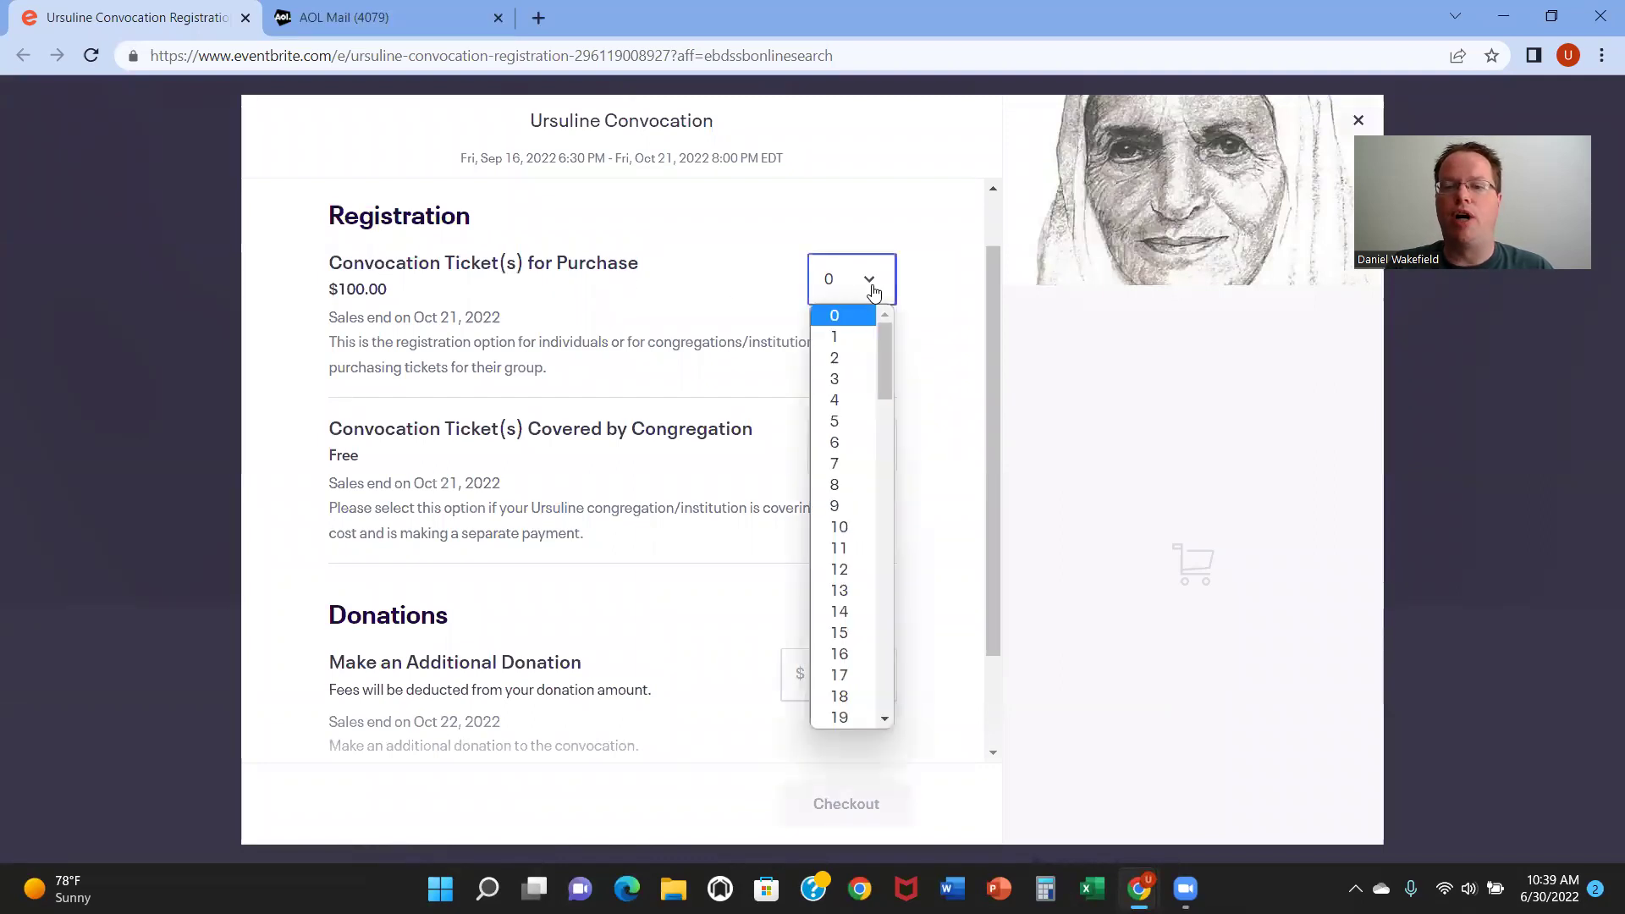
{"action": "left_click", "coordinate": [849, 337]}
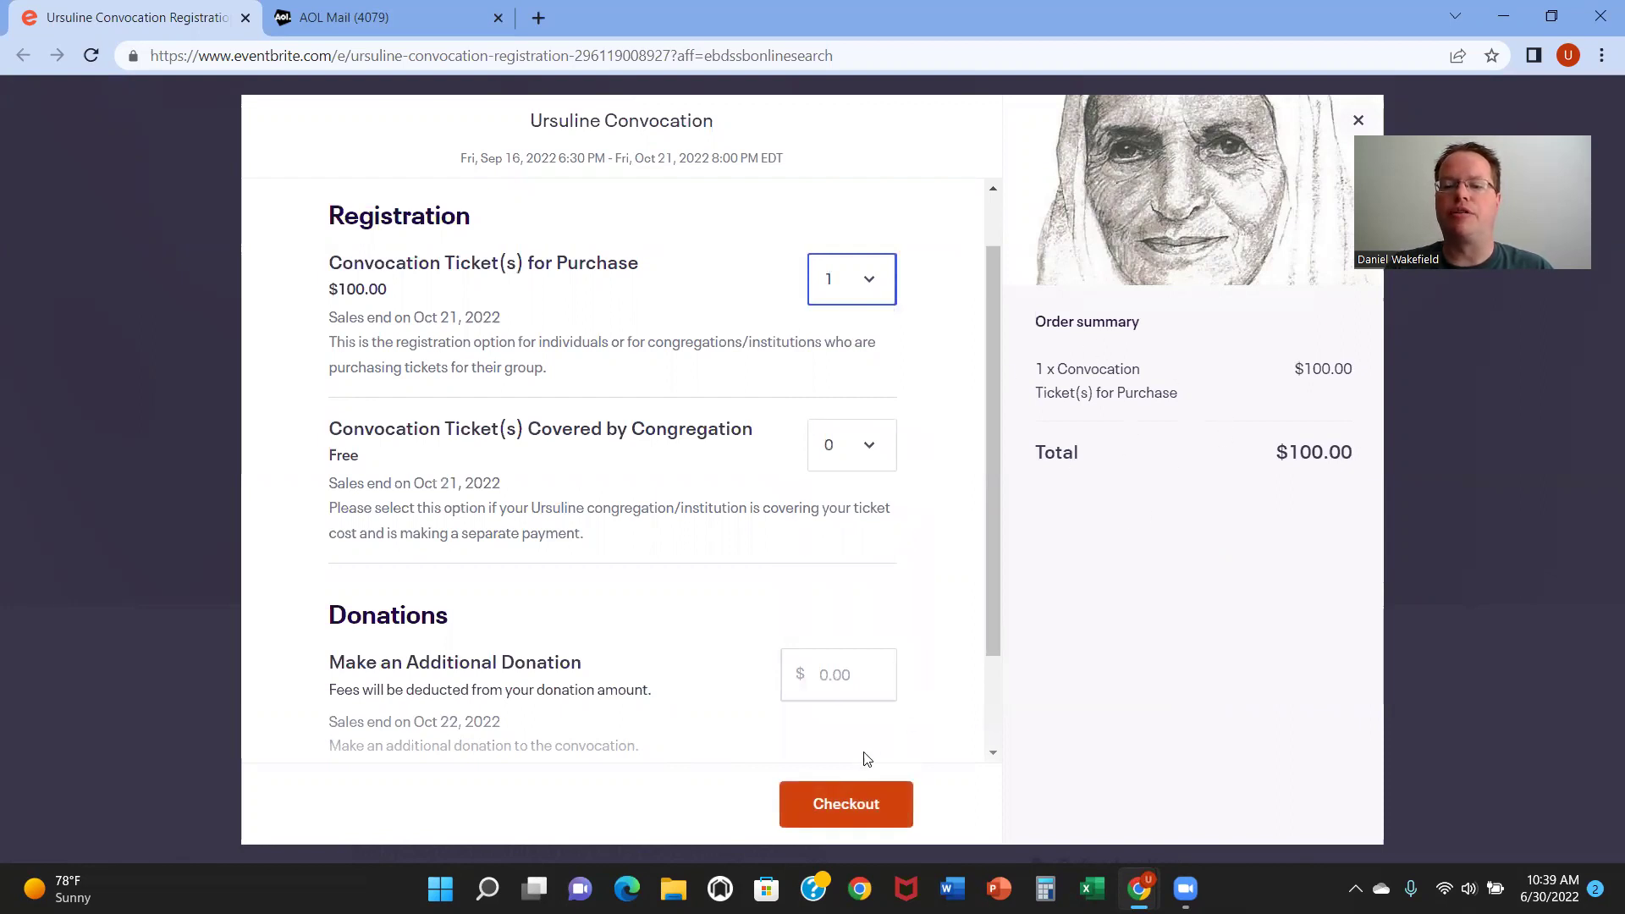
{"action": "left_click", "coordinate": [873, 289]}
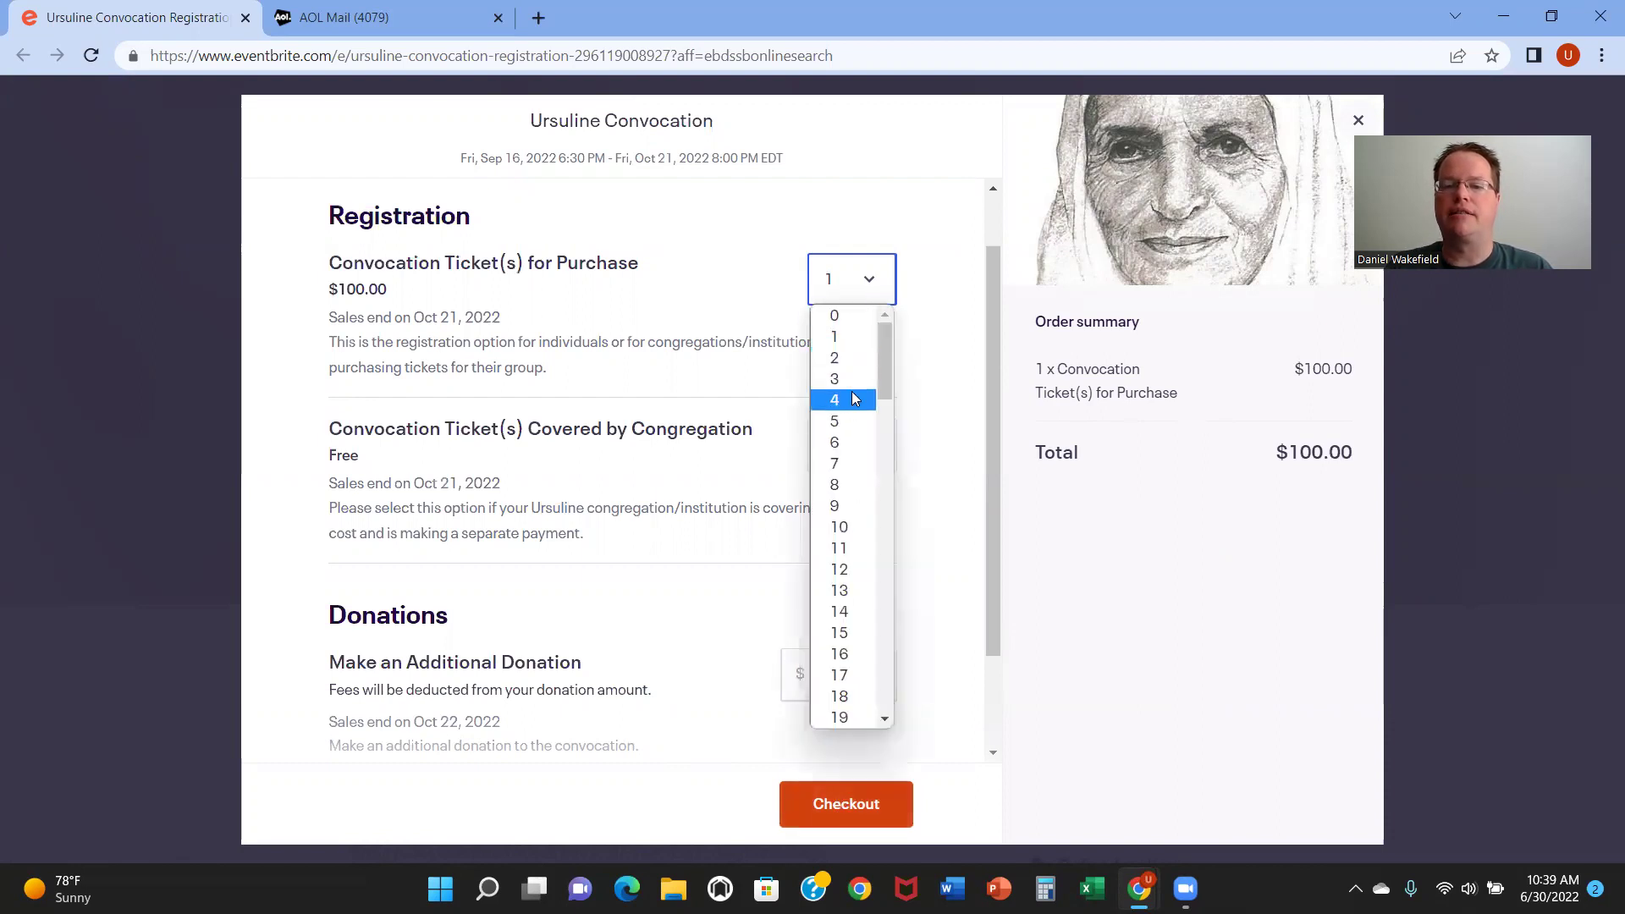
{"action": "left_click", "coordinate": [849, 420]}
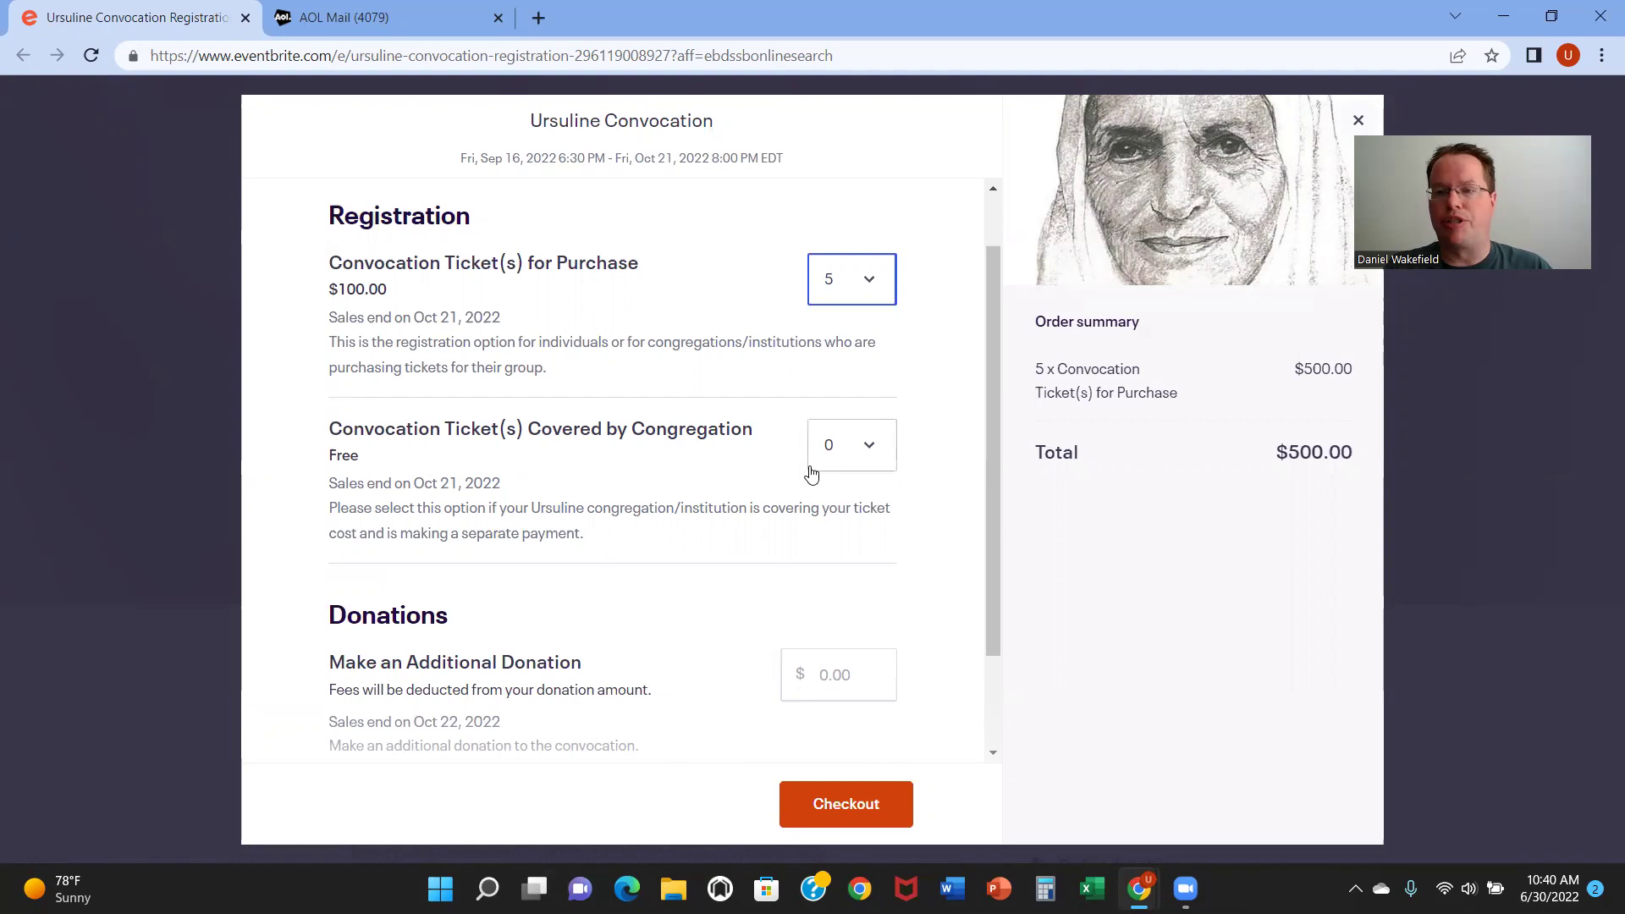
{"action": "left_click", "coordinate": [864, 461]}
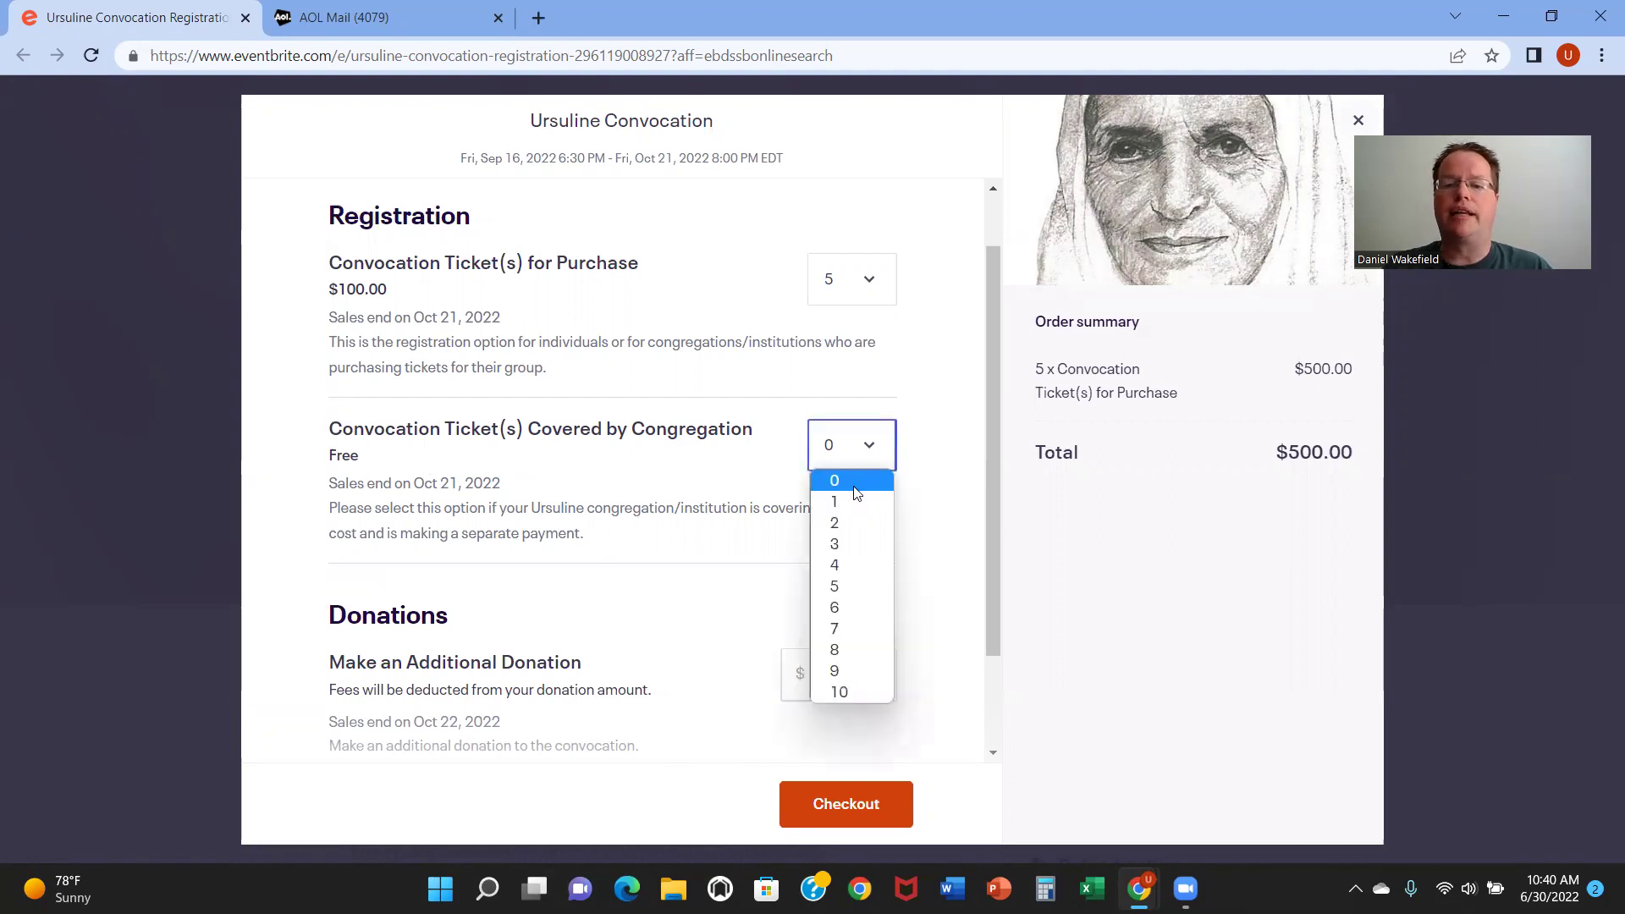
{"action": "left_click", "coordinate": [851, 496]}
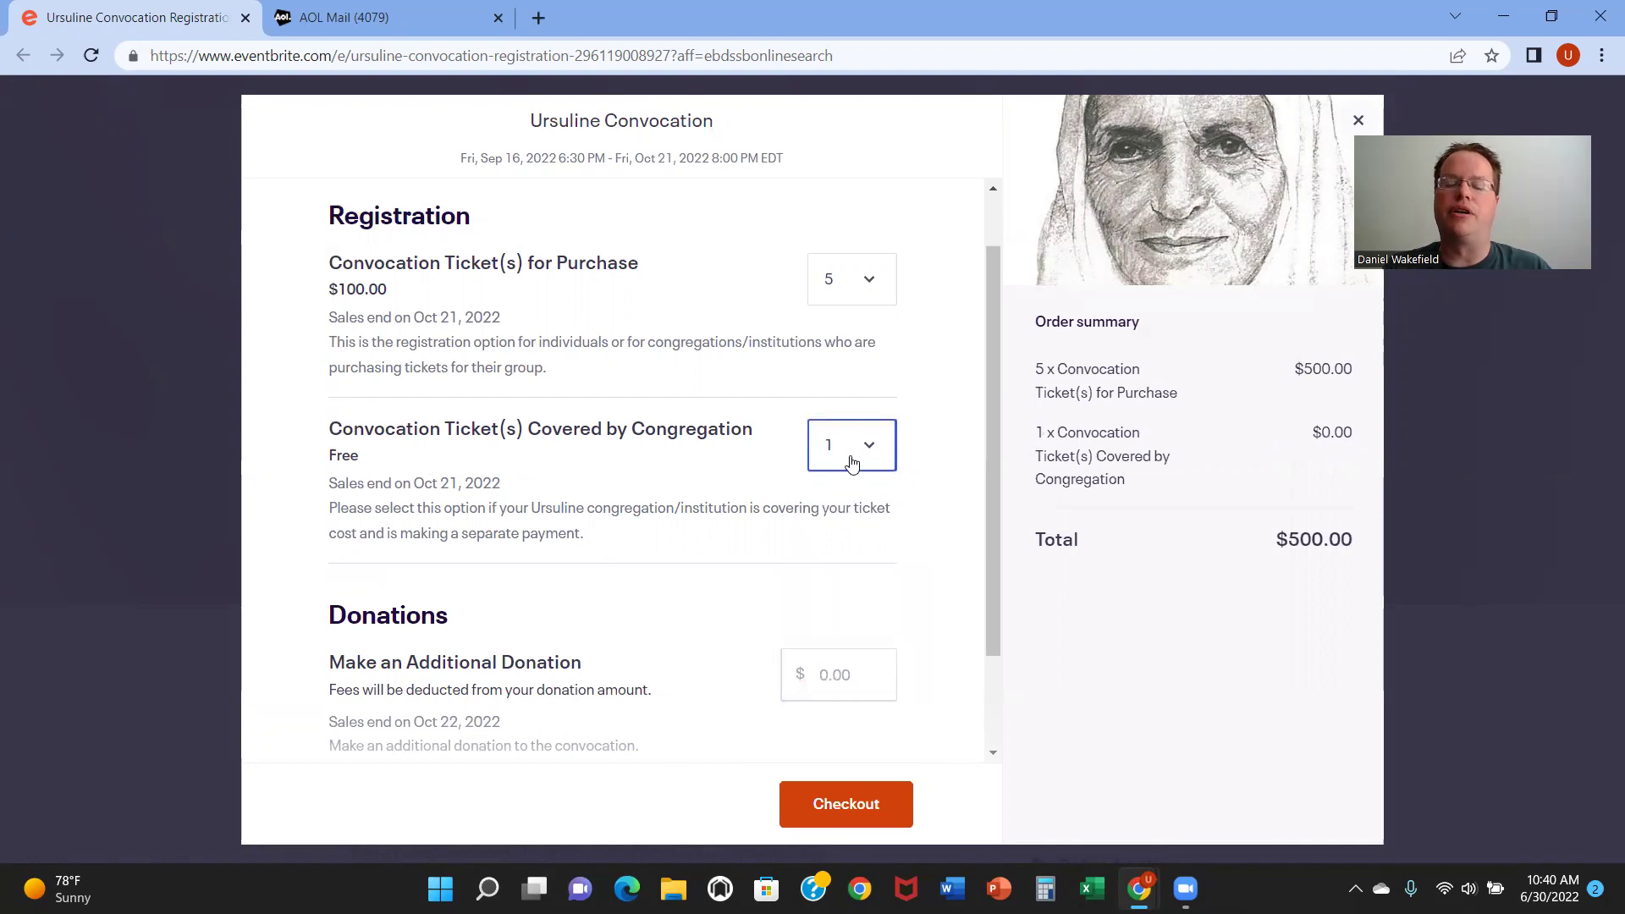
{"action": "left_click", "coordinate": [853, 457]}
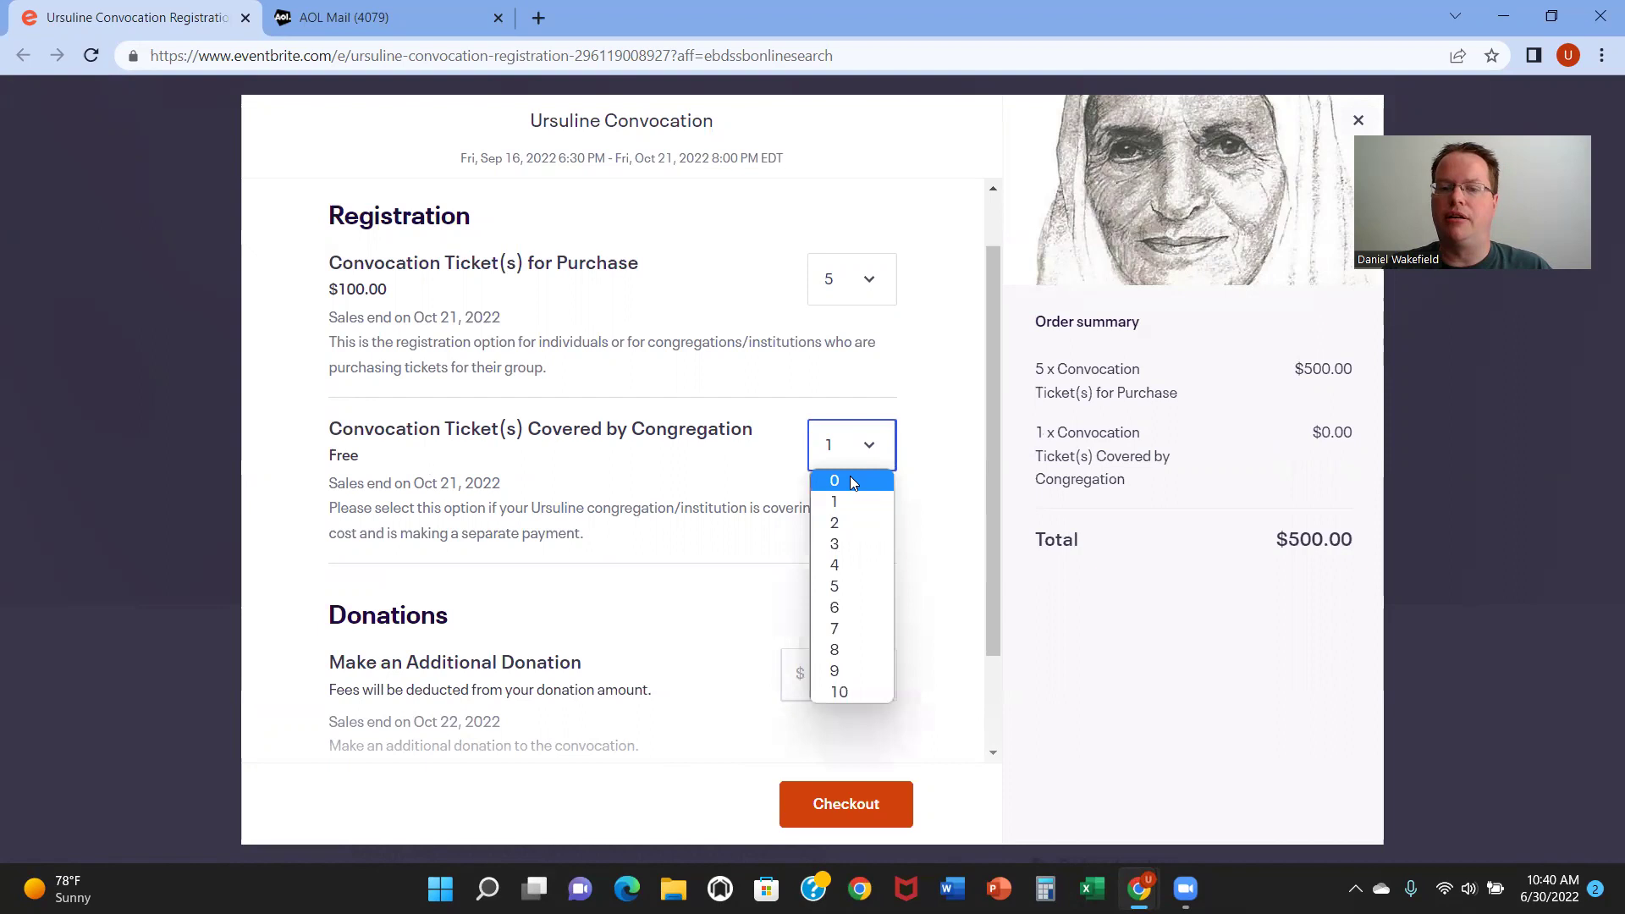
{"action": "left_click", "coordinate": [852, 483]}
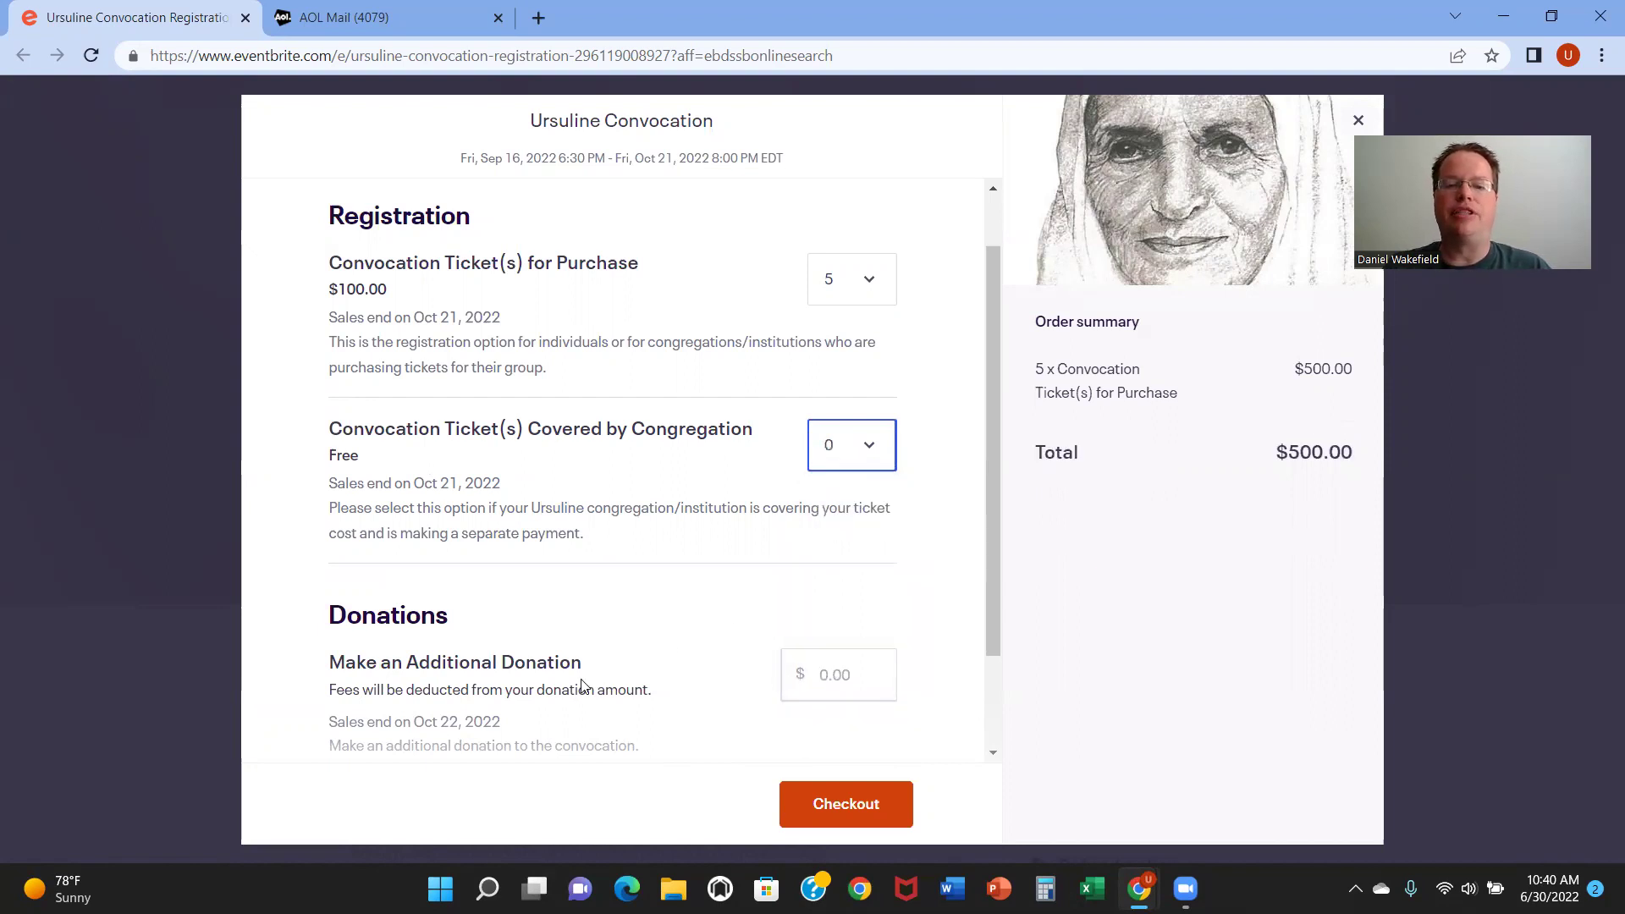
{"action": "left_click", "coordinate": [857, 675]}
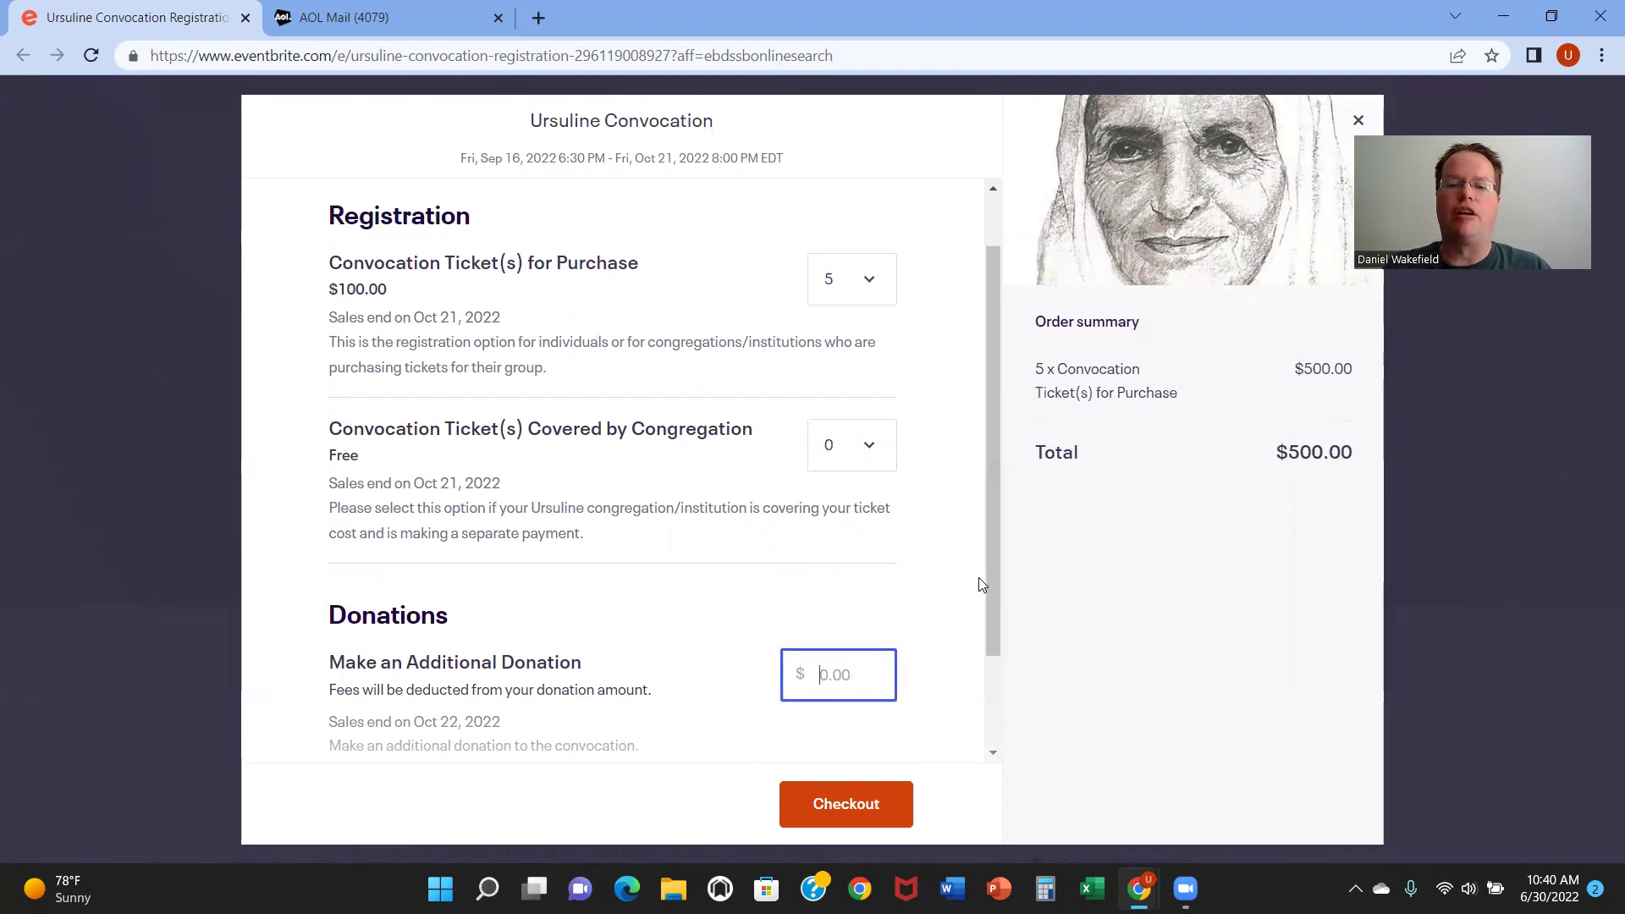
{"action": "left_click_drag", "start_coordinate": [995, 593], "coordinate": [985, 535]}
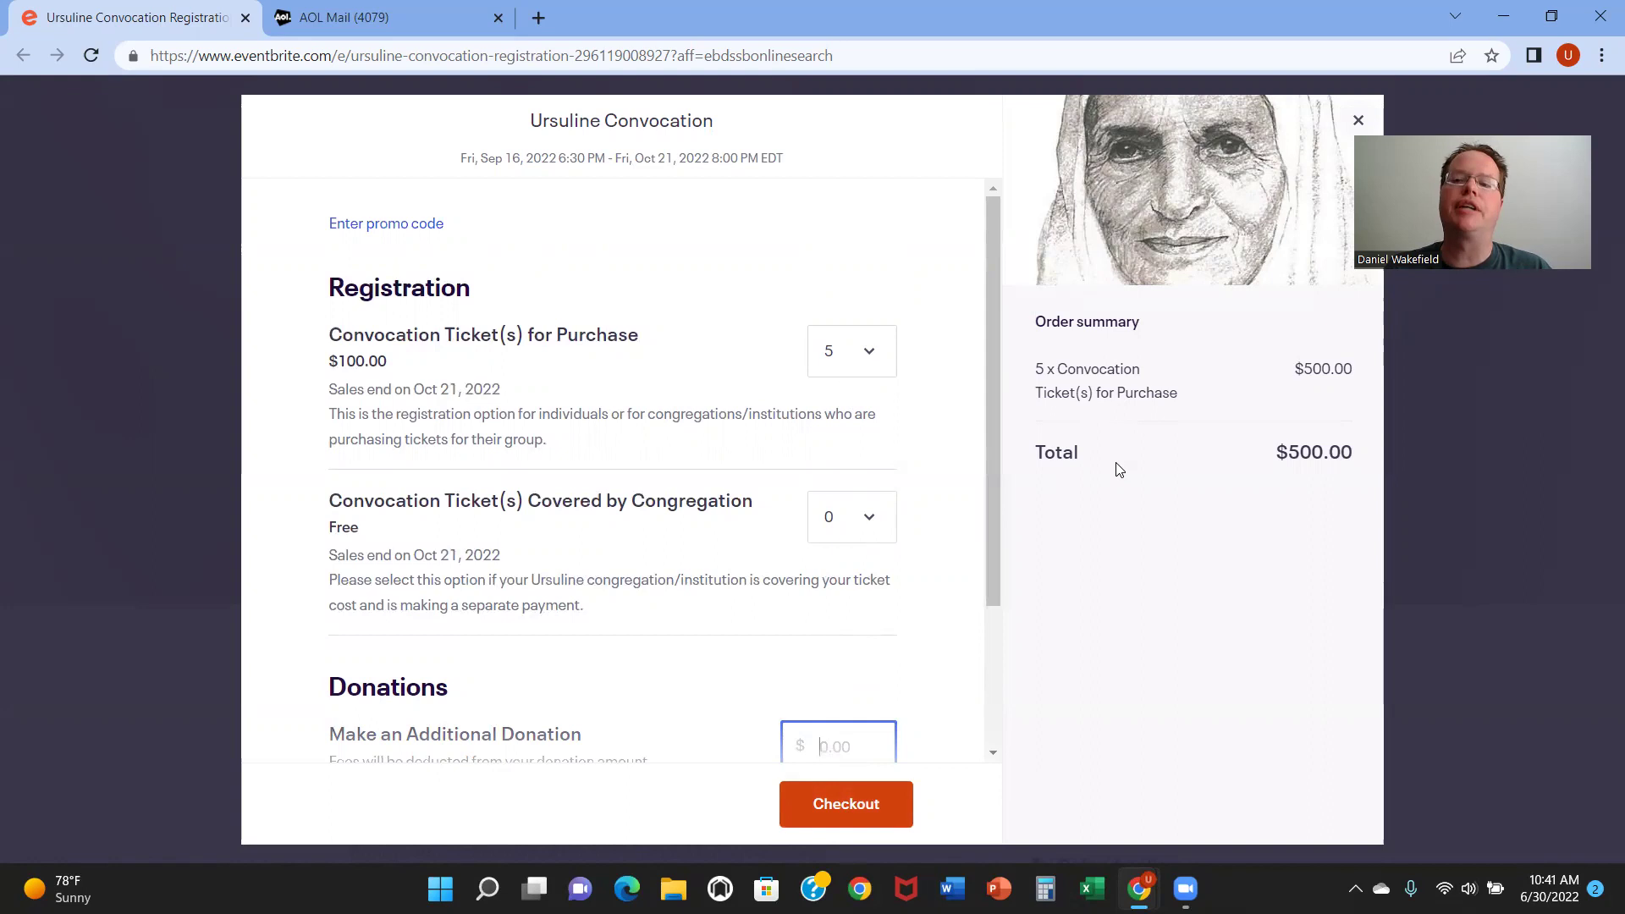
Step: Proceed to checkout with the 5 tickets and go to the buyer's name fields
{"action": "left_click", "coordinate": [821, 808]}
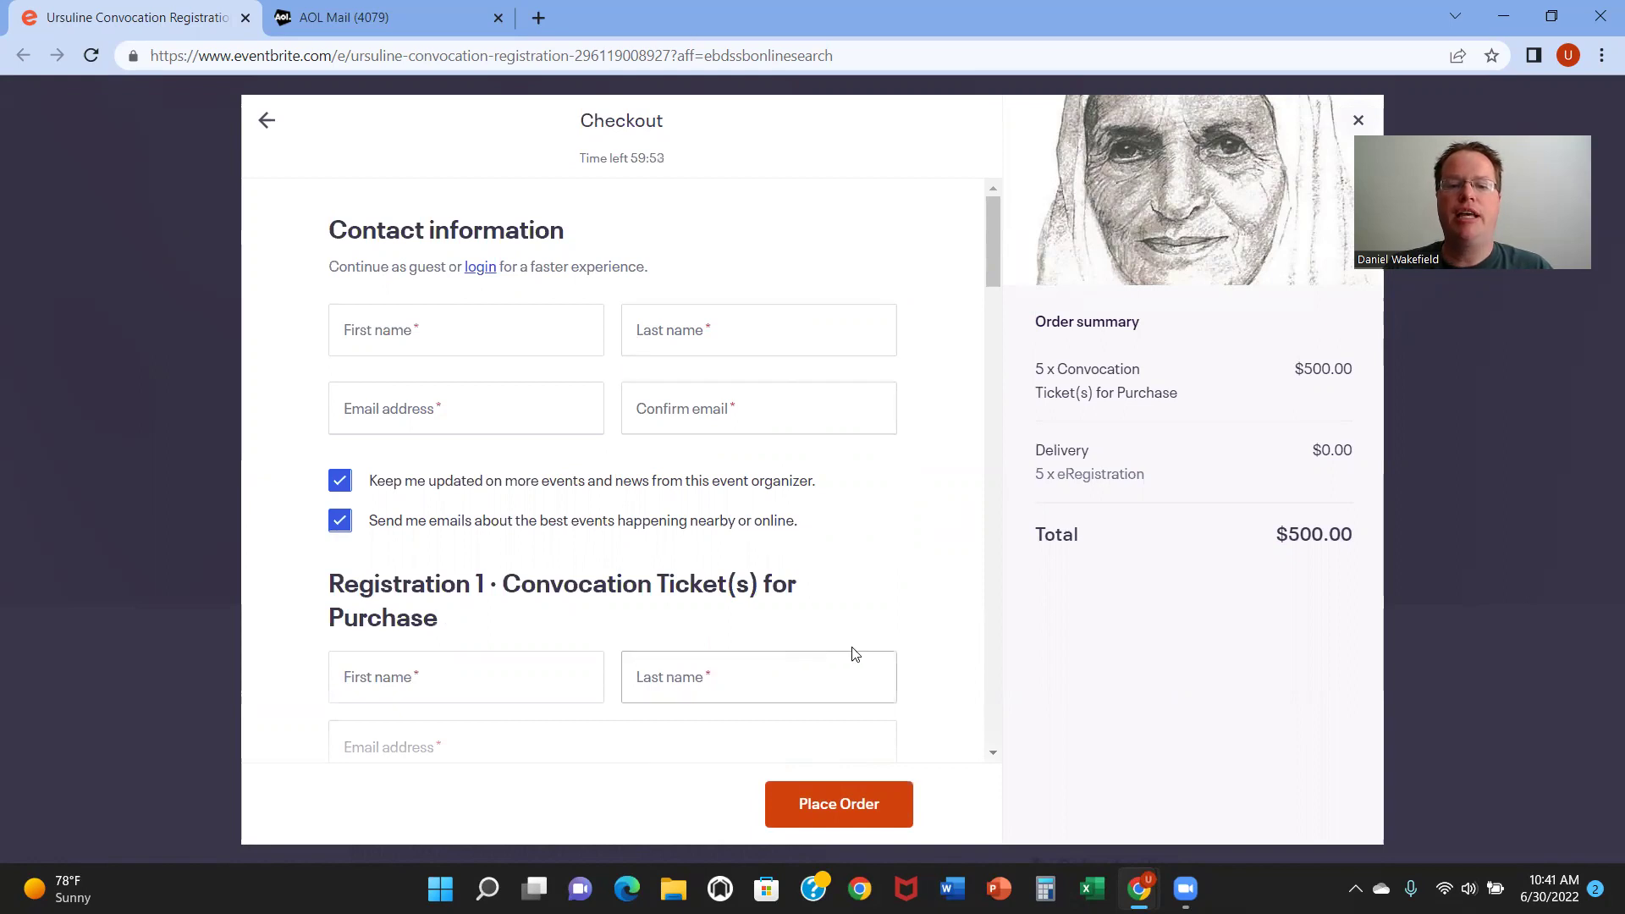
{"action": "left_click_drag", "start_coordinate": [990, 247], "coordinate": [986, 256]}
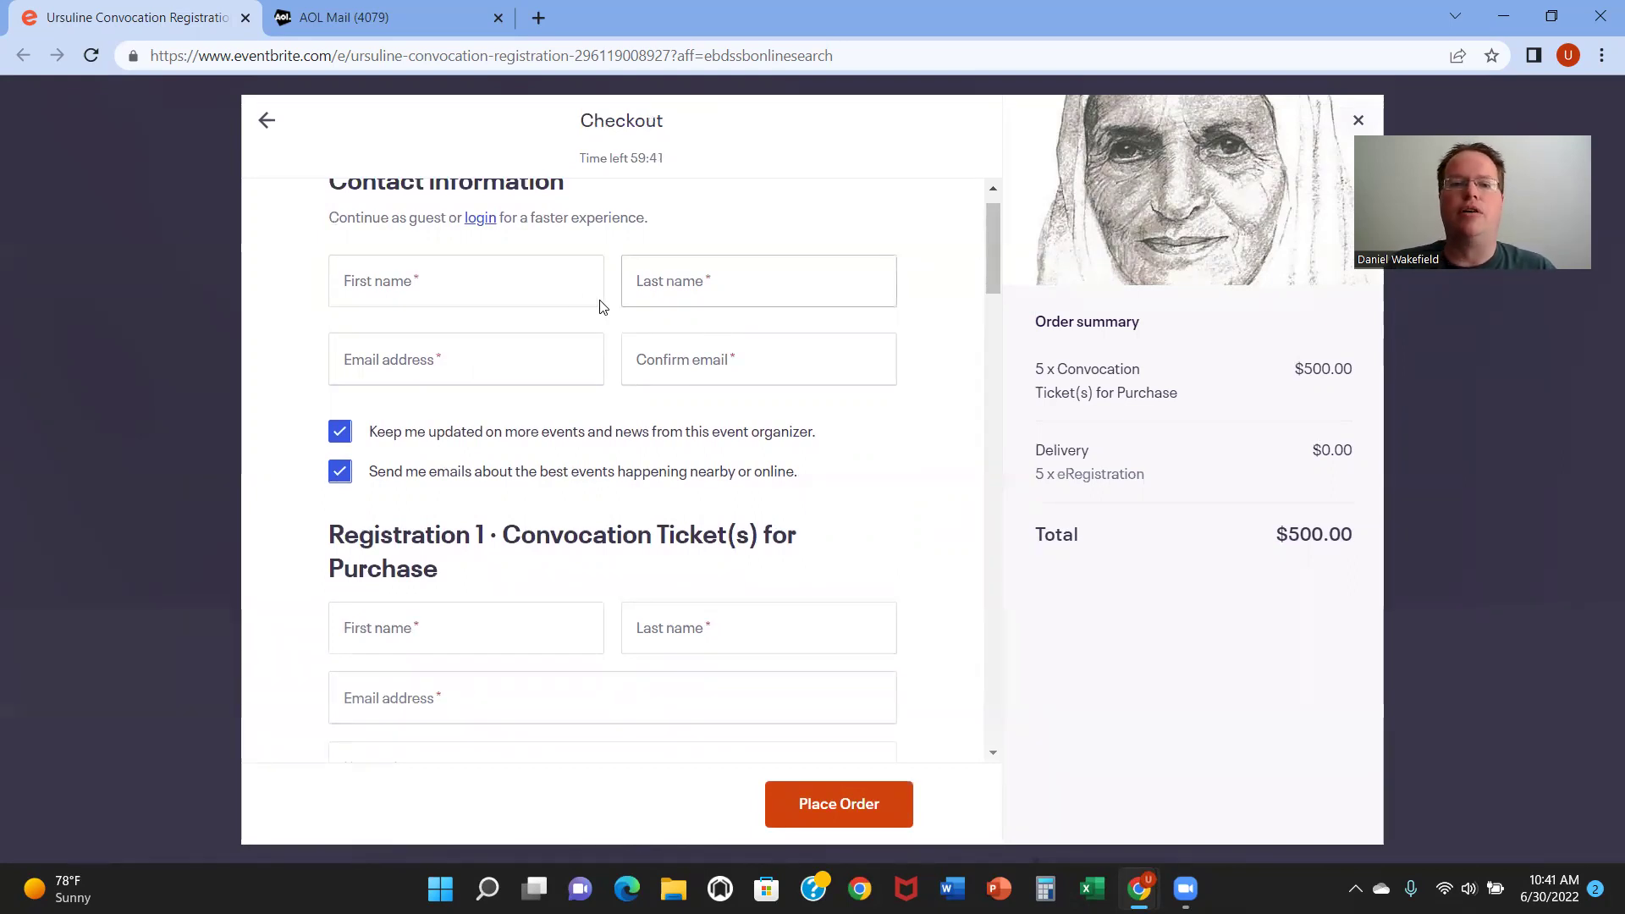
{"action": "left_click", "coordinate": [530, 294]}
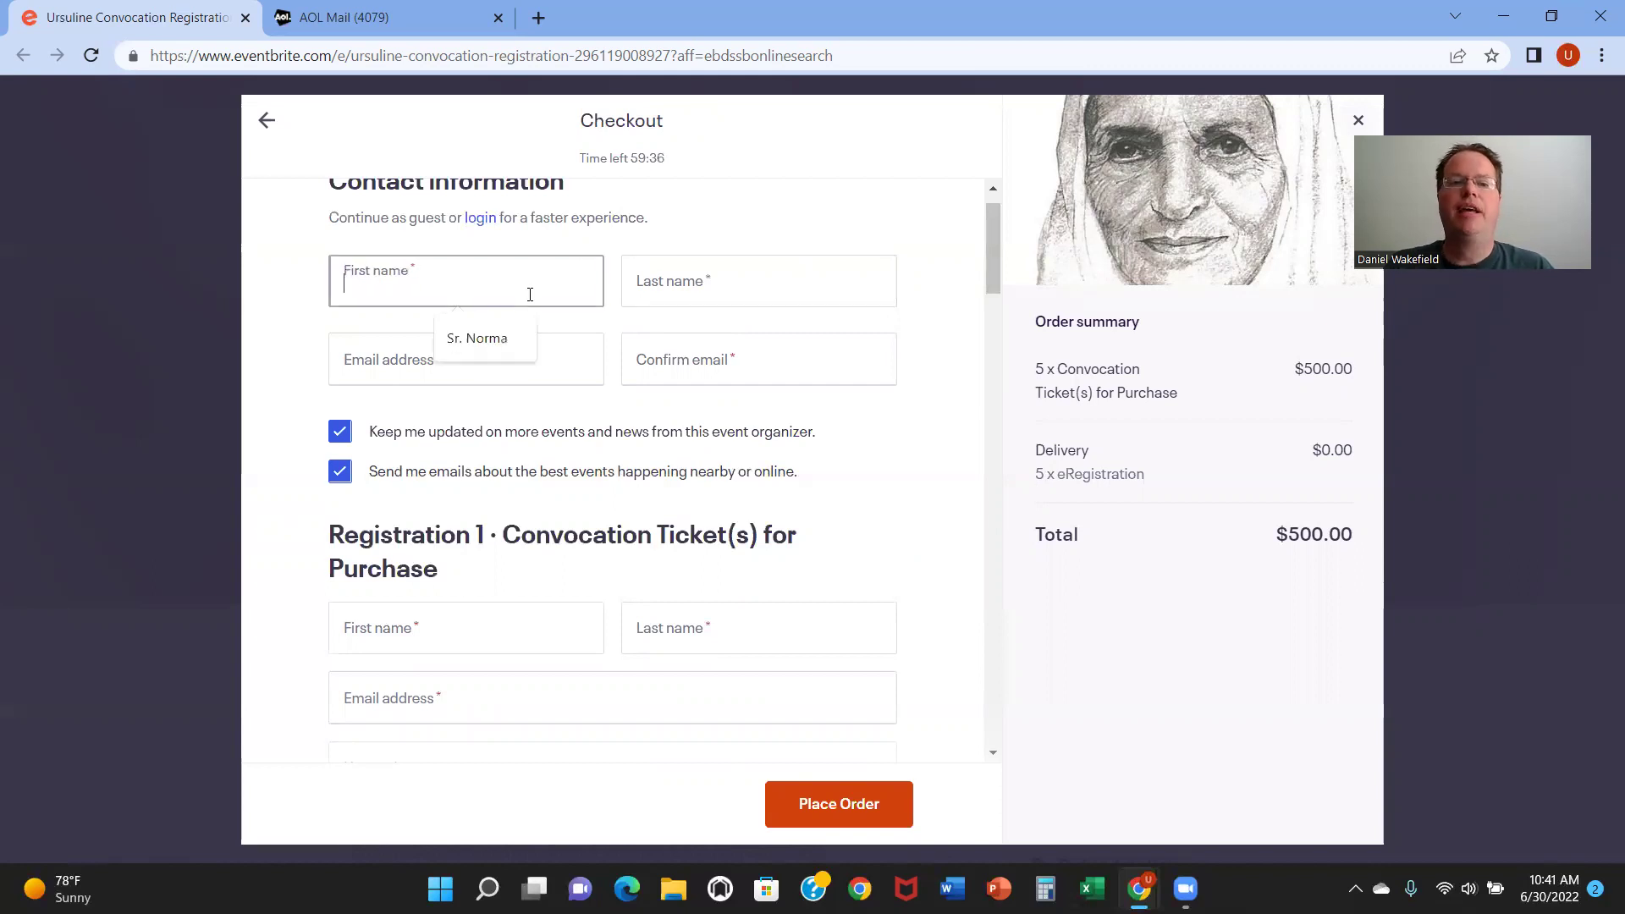
{"action": "left_click", "coordinate": [654, 286]}
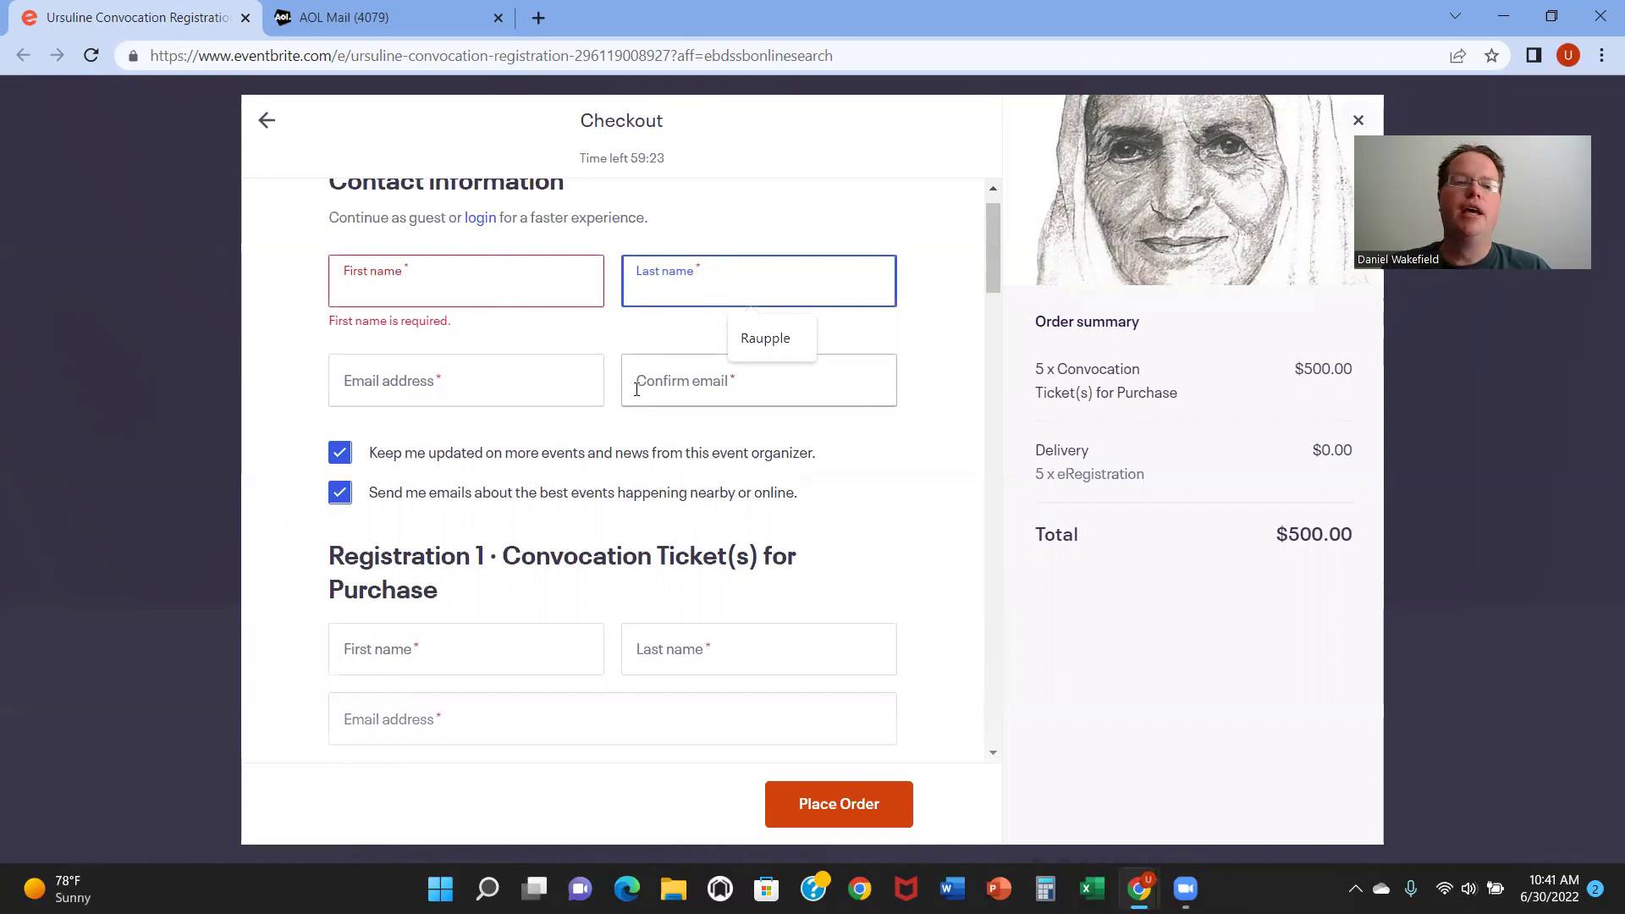
Step: Uncheck both 'Keep me updated' and 'Send me emails' subscriptions, then move down to Registration 1
{"action": "left_click", "coordinate": [340, 457]}
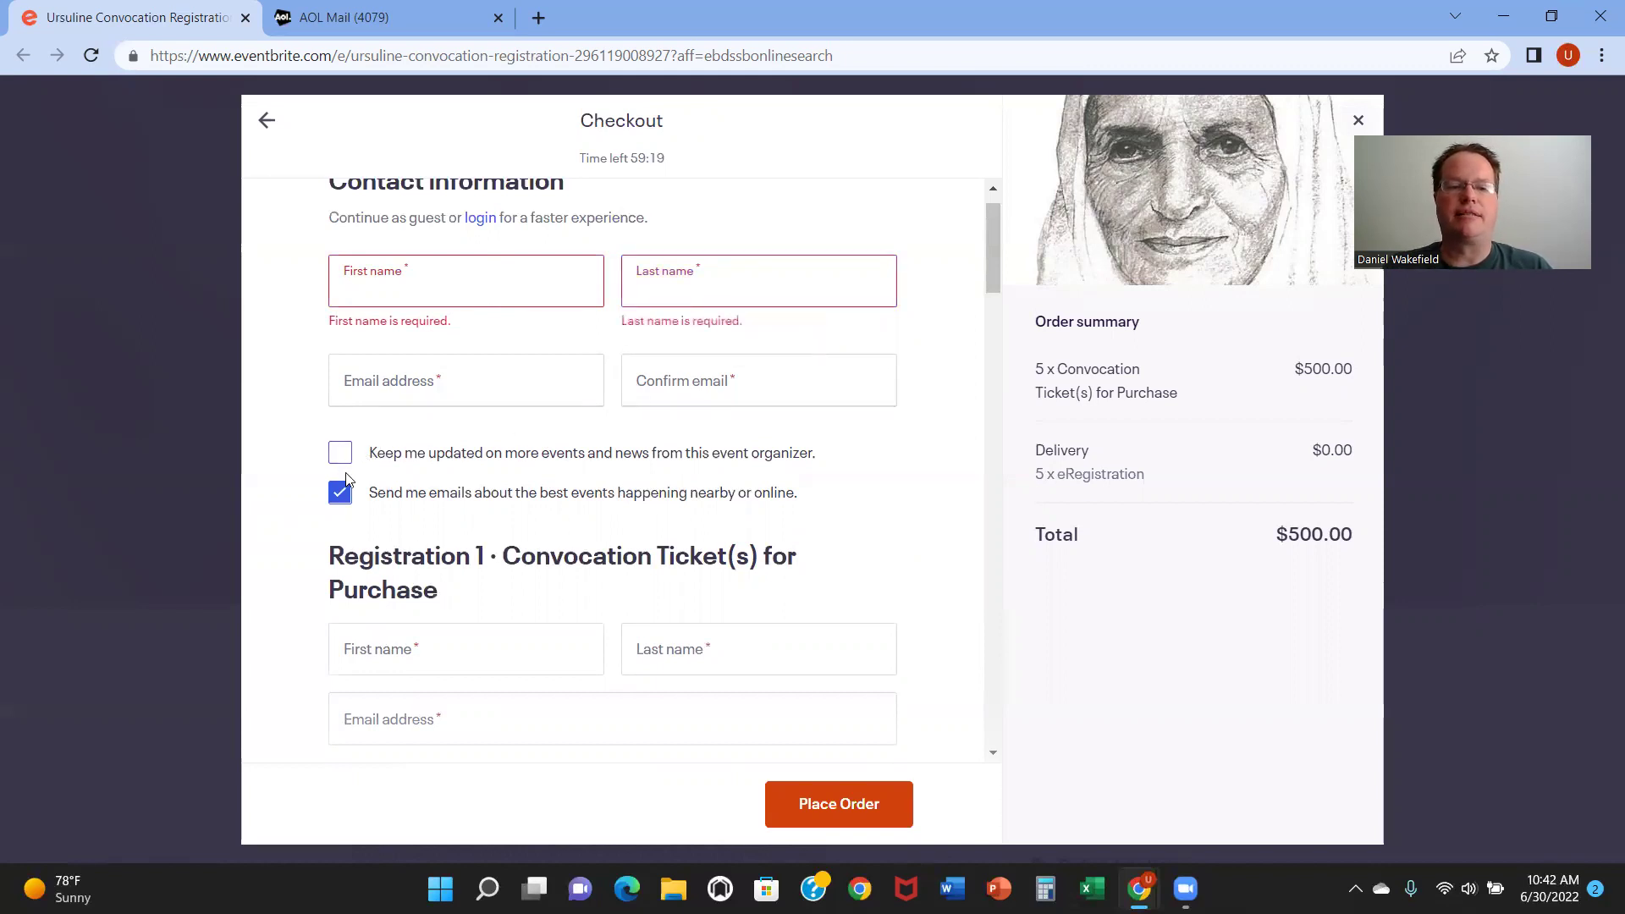
{"action": "left_click", "coordinate": [342, 496]}
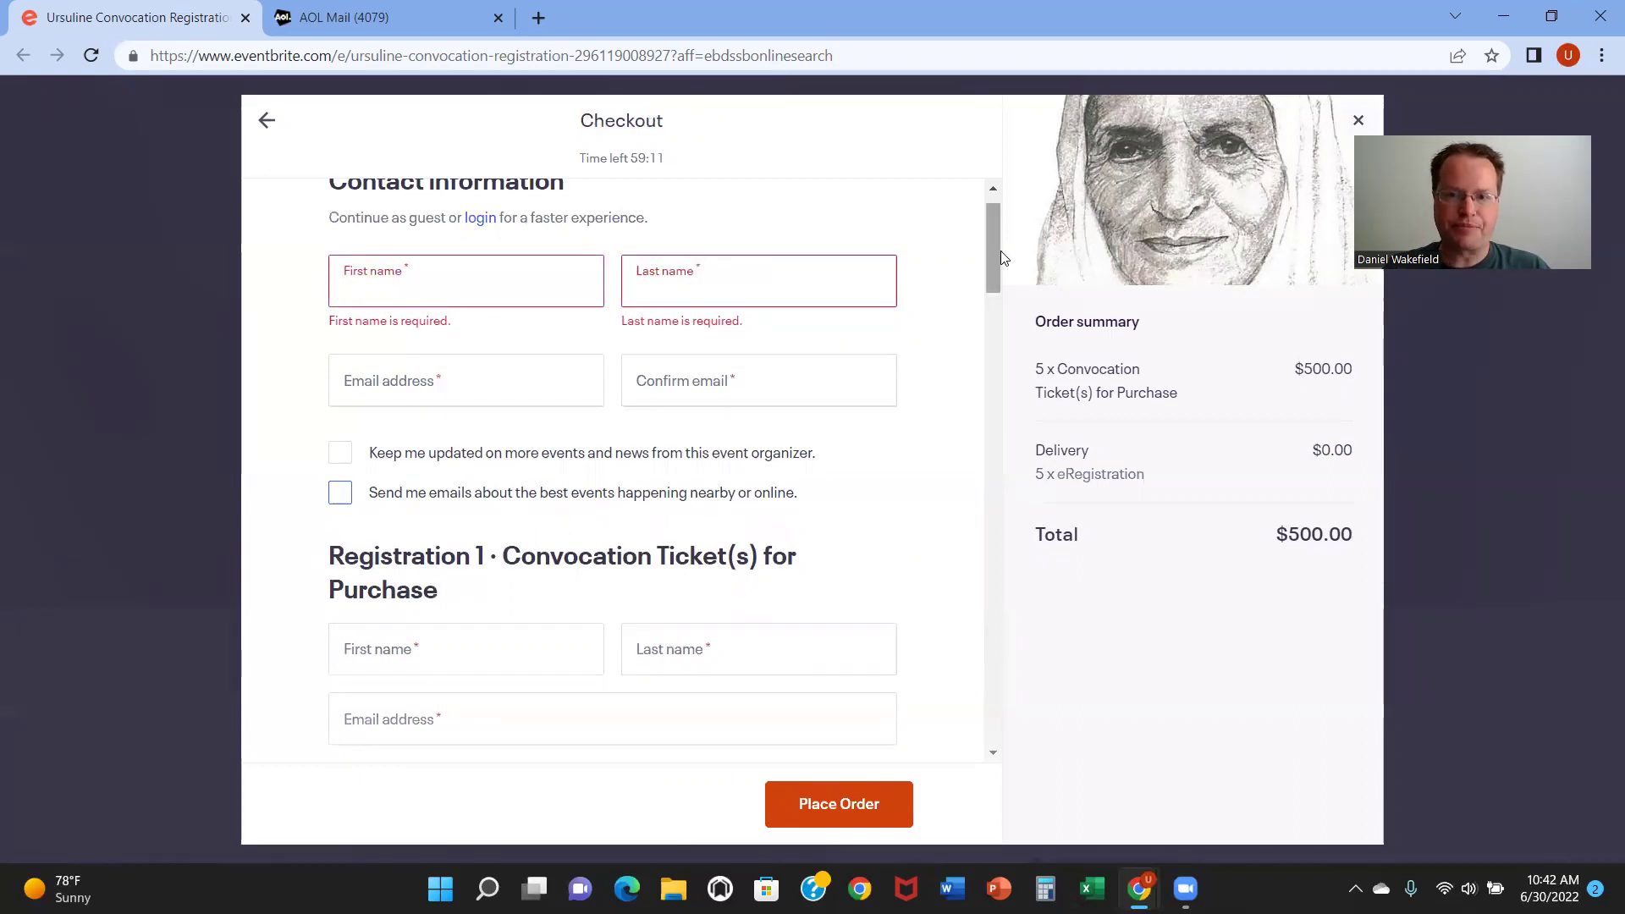
{"action": "left_click_drag", "start_coordinate": [993, 256], "coordinate": [985, 307]}
Step: Enter the attendee's first name, last name and email address in Registration 1
{"action": "left_click", "coordinate": [471, 358]}
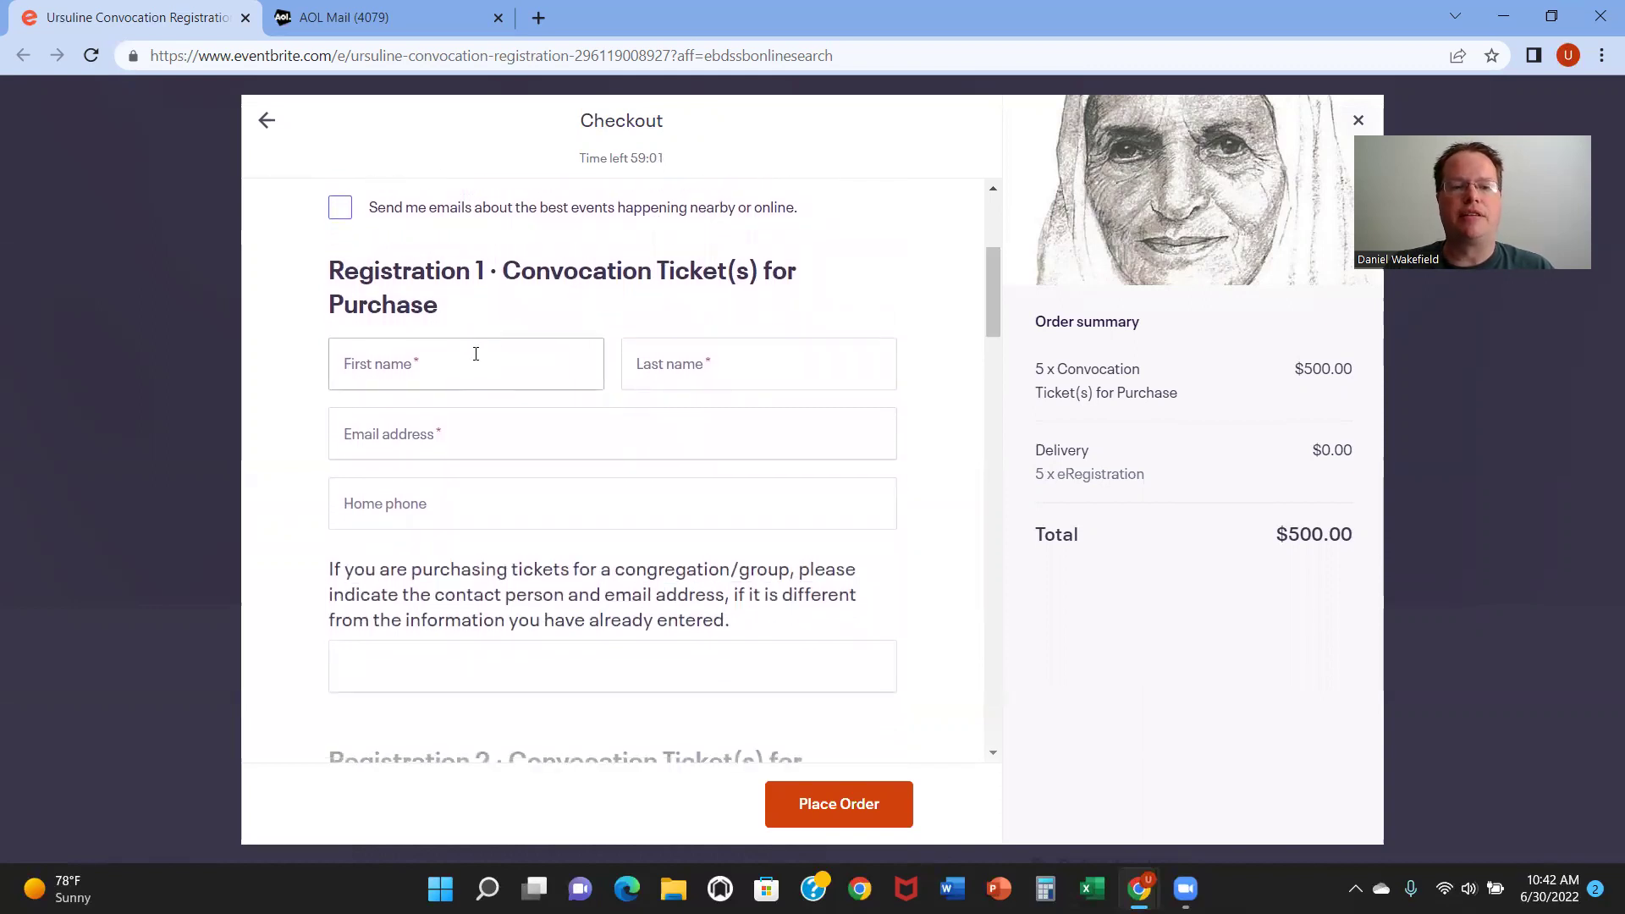
{"action": "key", "text": "Tab"}
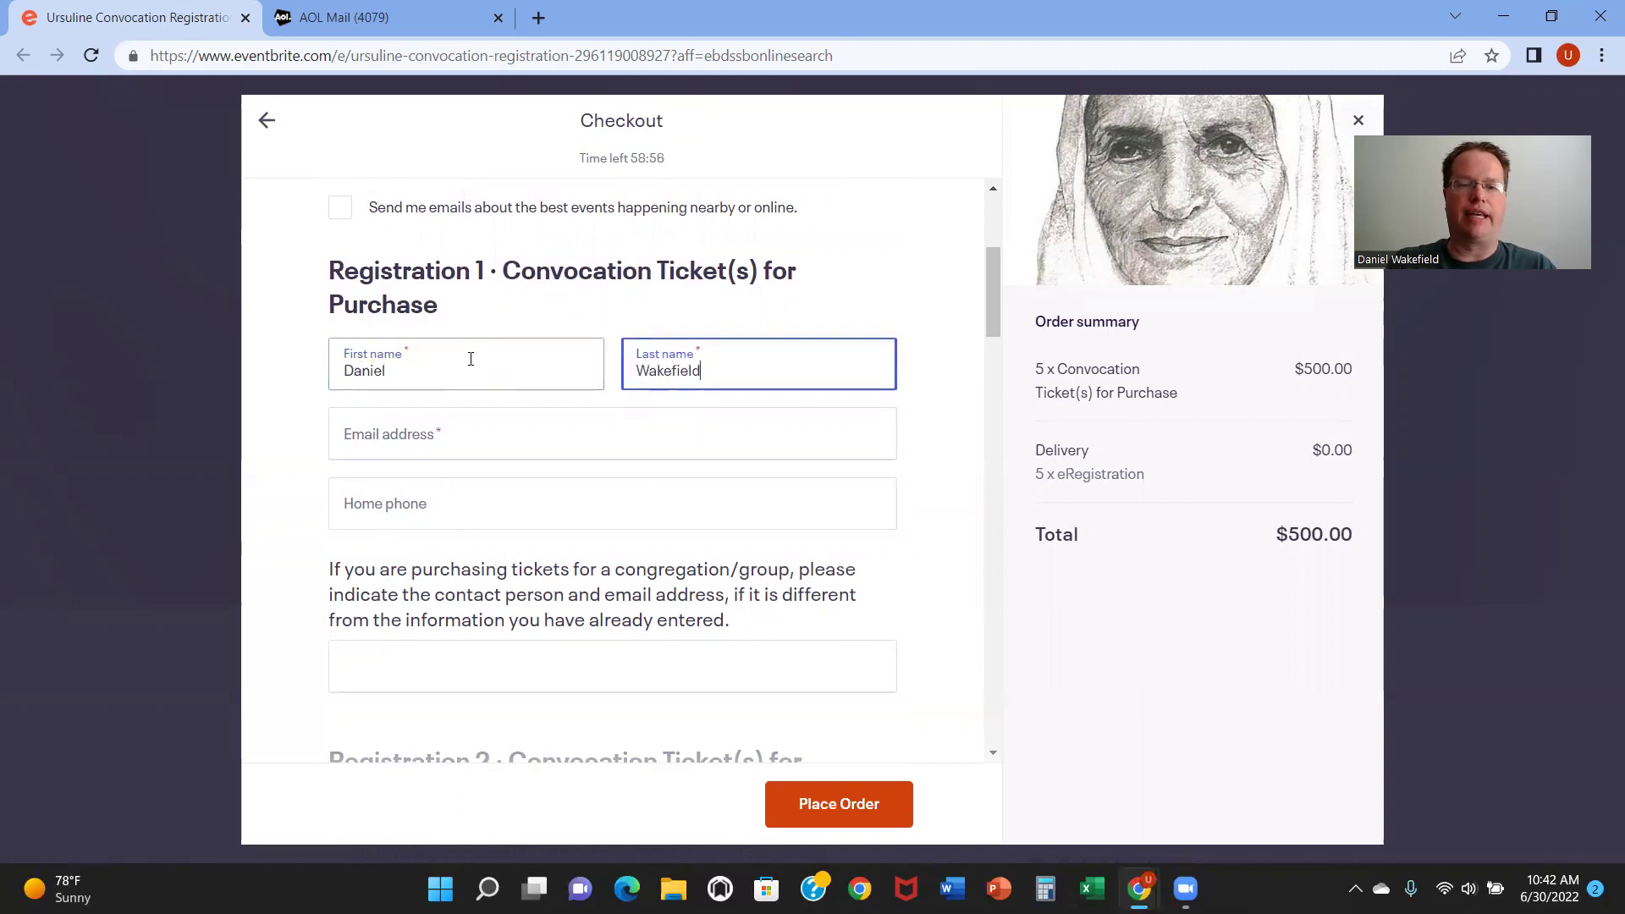
{"action": "key", "text": "Tab"}
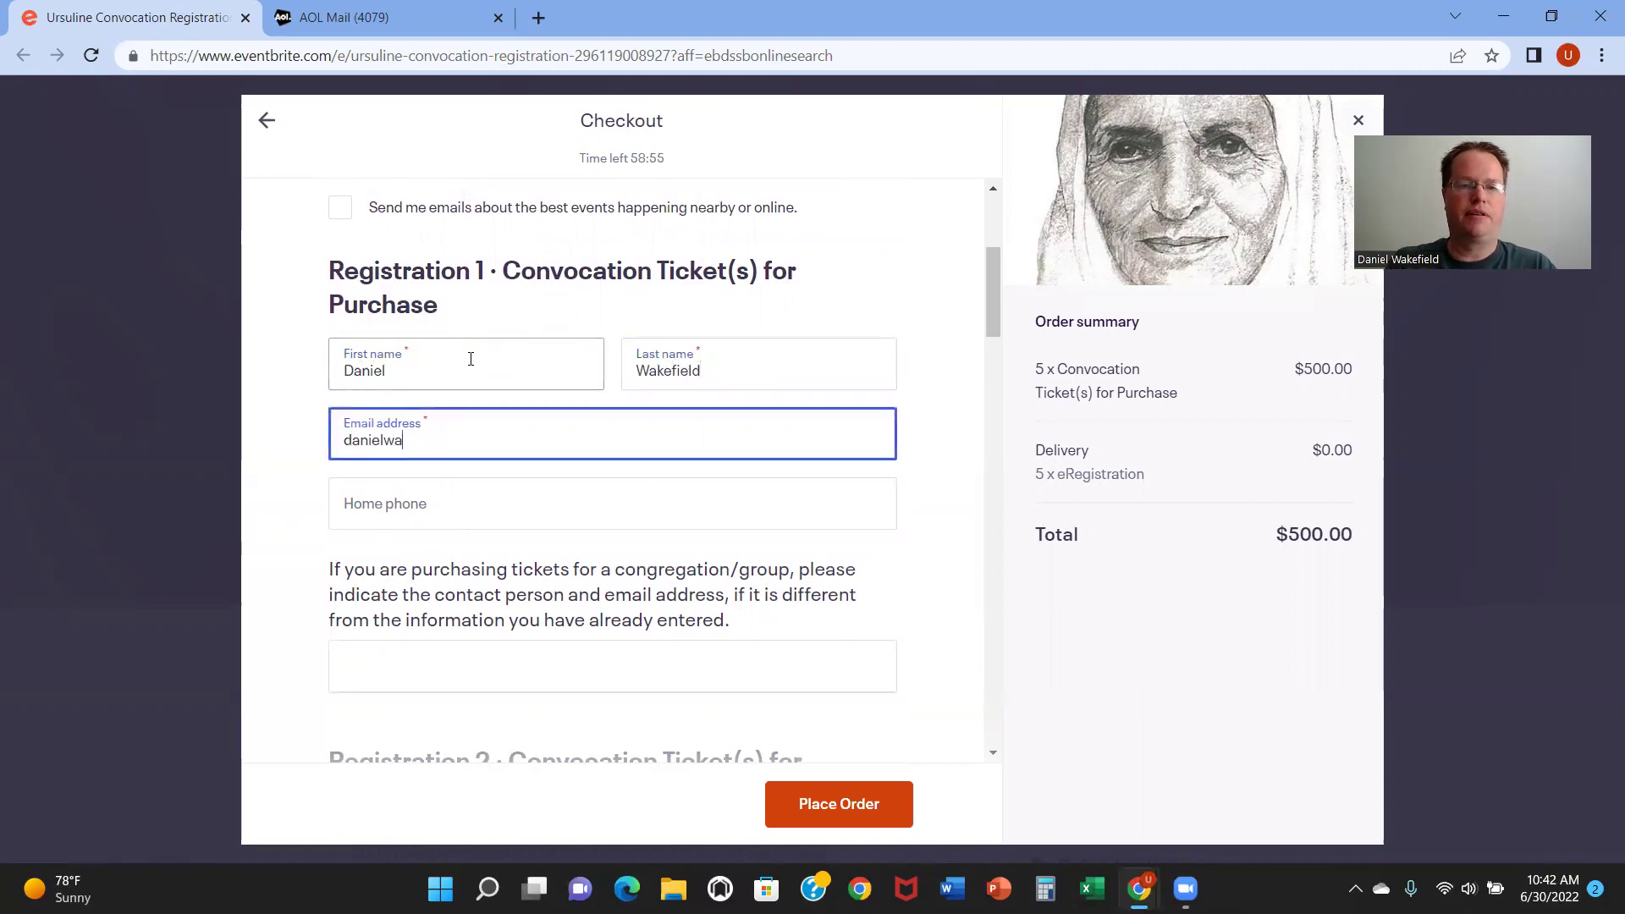
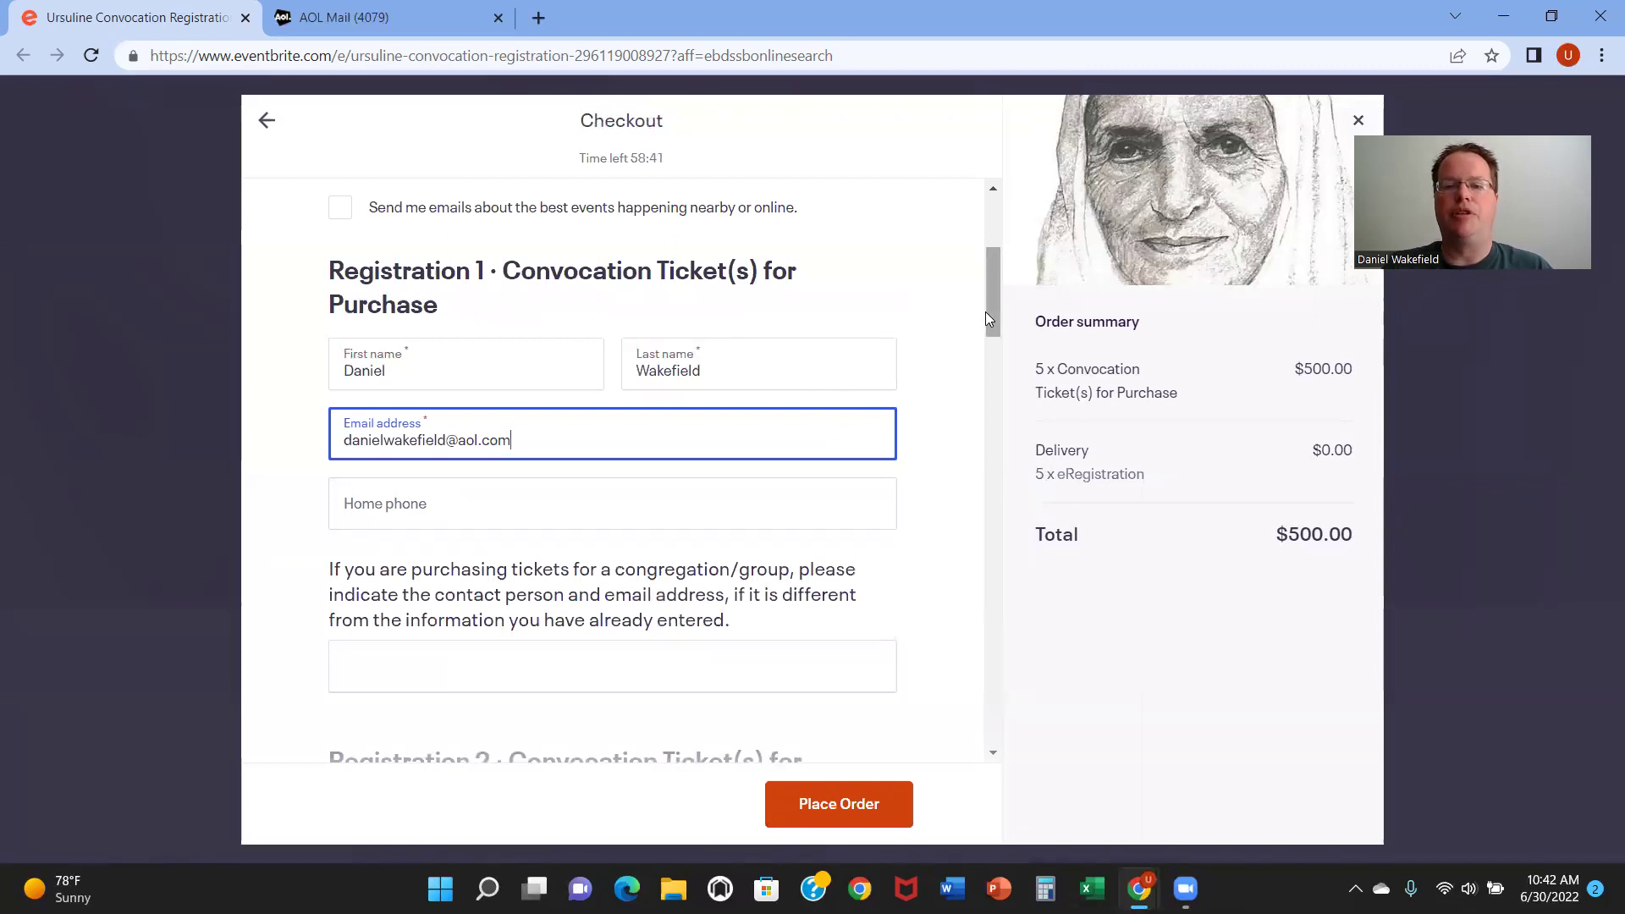
Step: Fill in the buyer's first name, last name, email and confirmation email in the contact section
{"action": "left_click_drag", "start_coordinate": [988, 311], "coordinate": [985, 261]}
{"action": "left_click", "coordinate": [433, 313]}
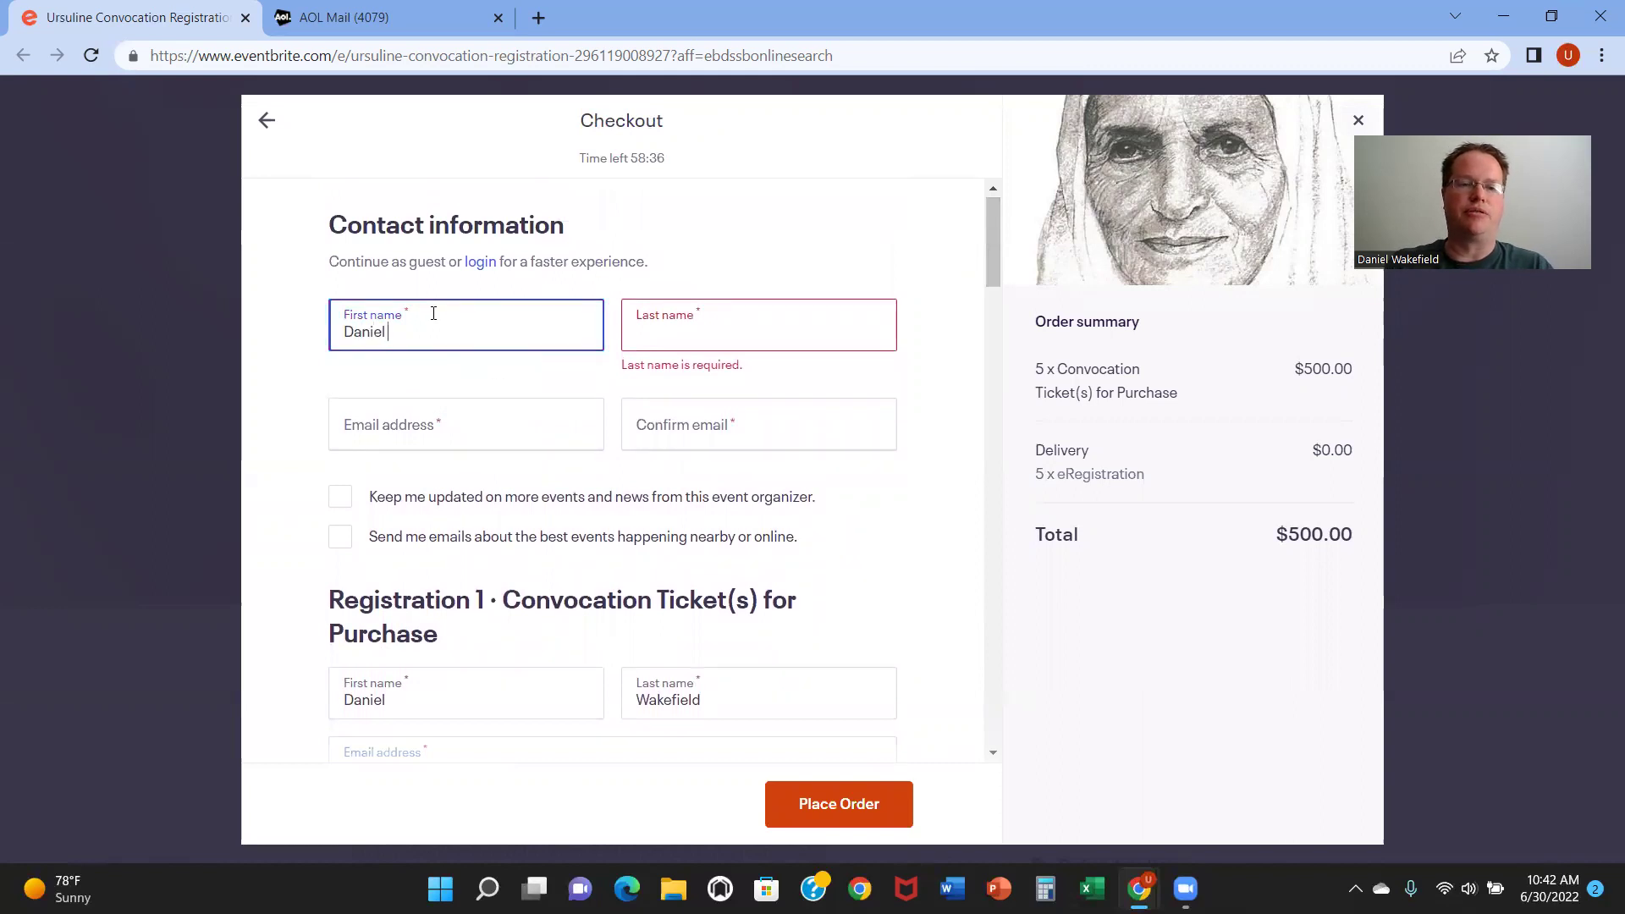
{"action": "key", "text": "Tab"}
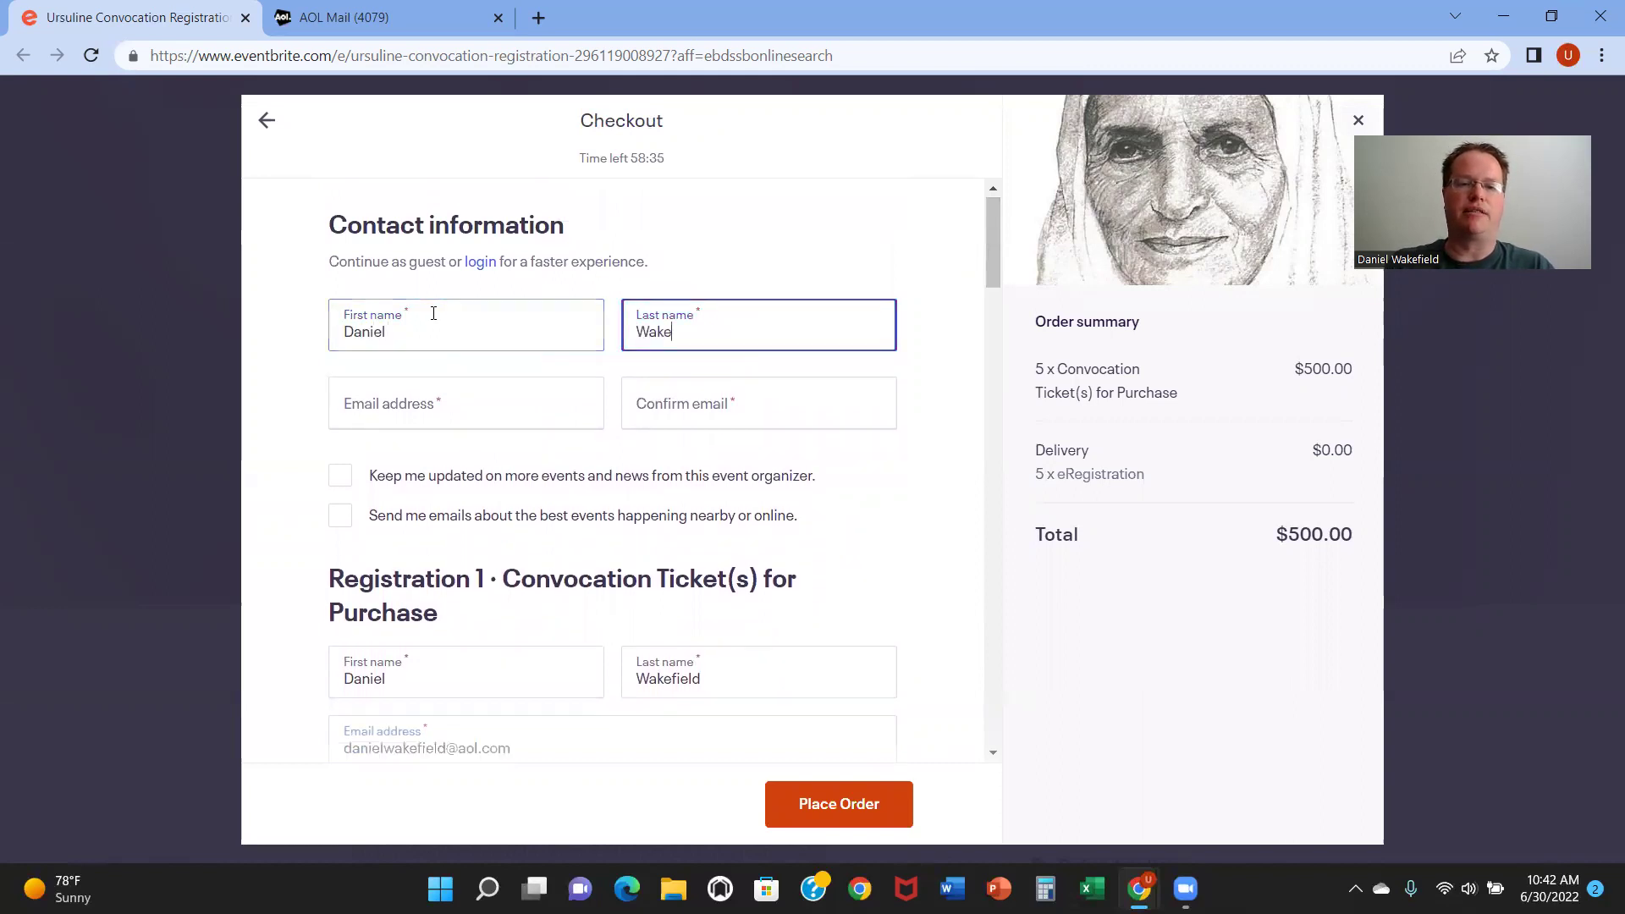
{"action": "key", "text": "Tab"}
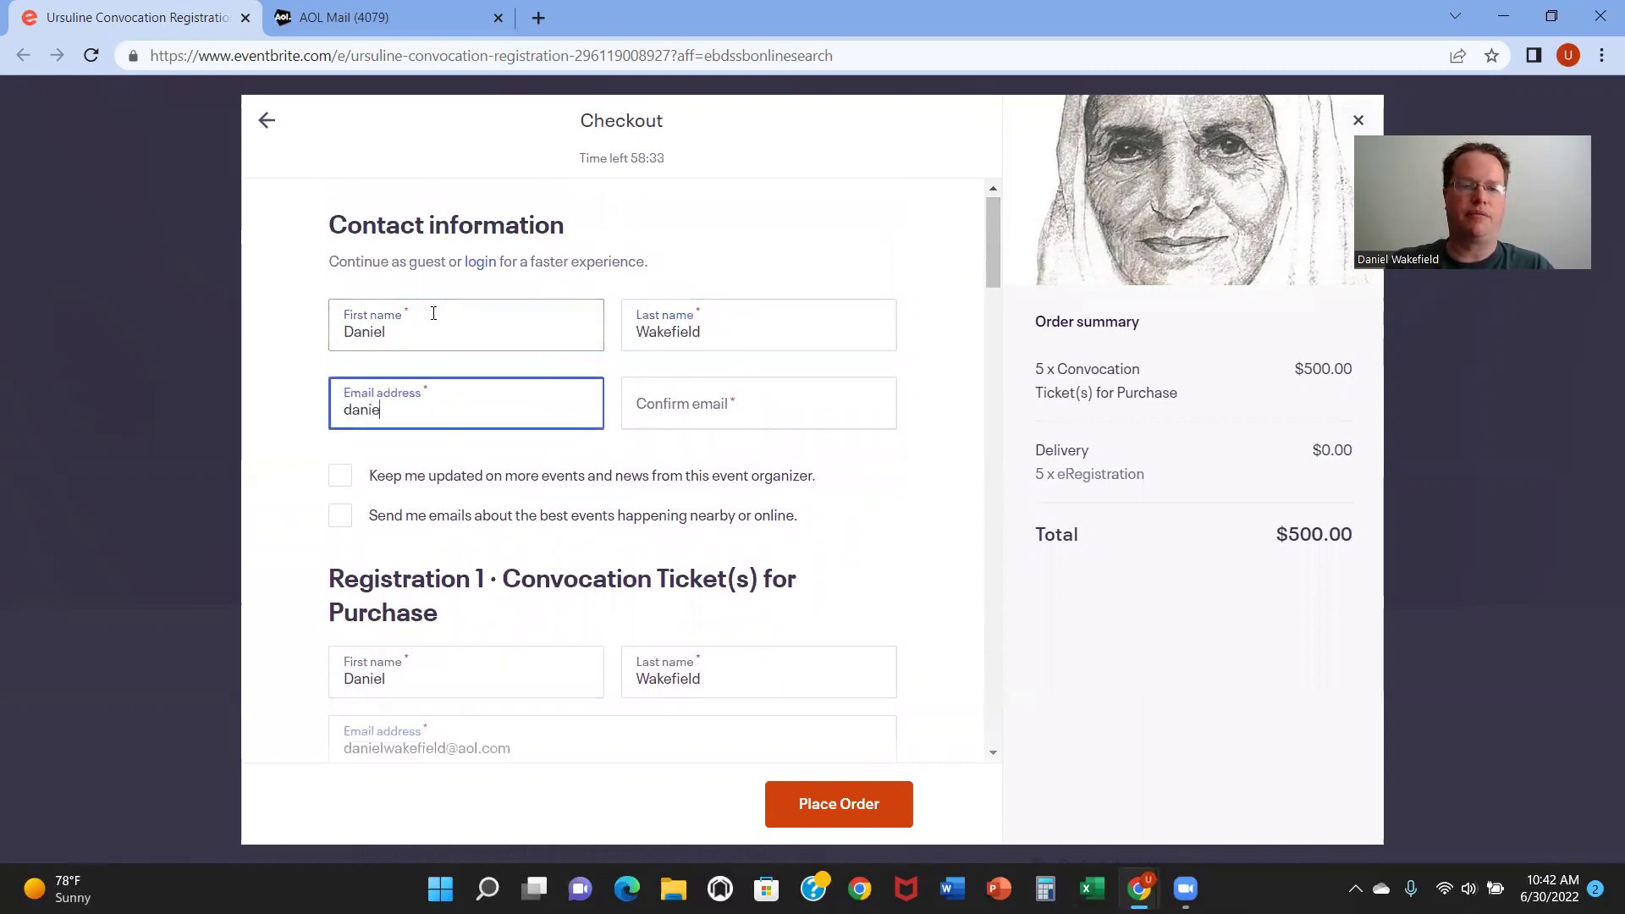
{"action": "key", "text": "Tab"}
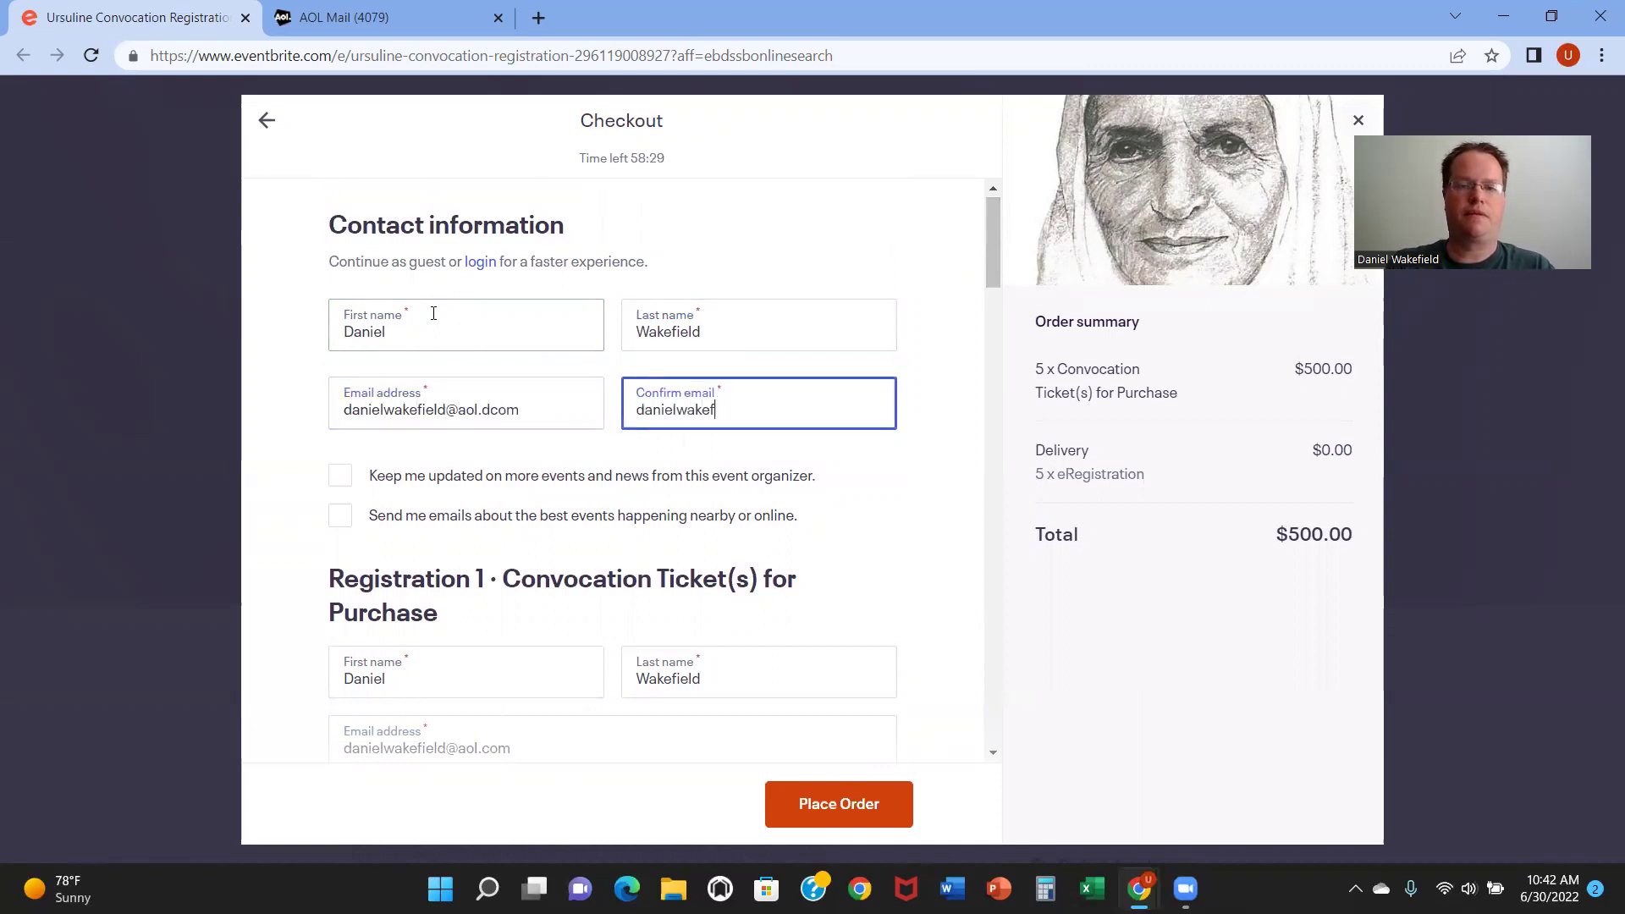
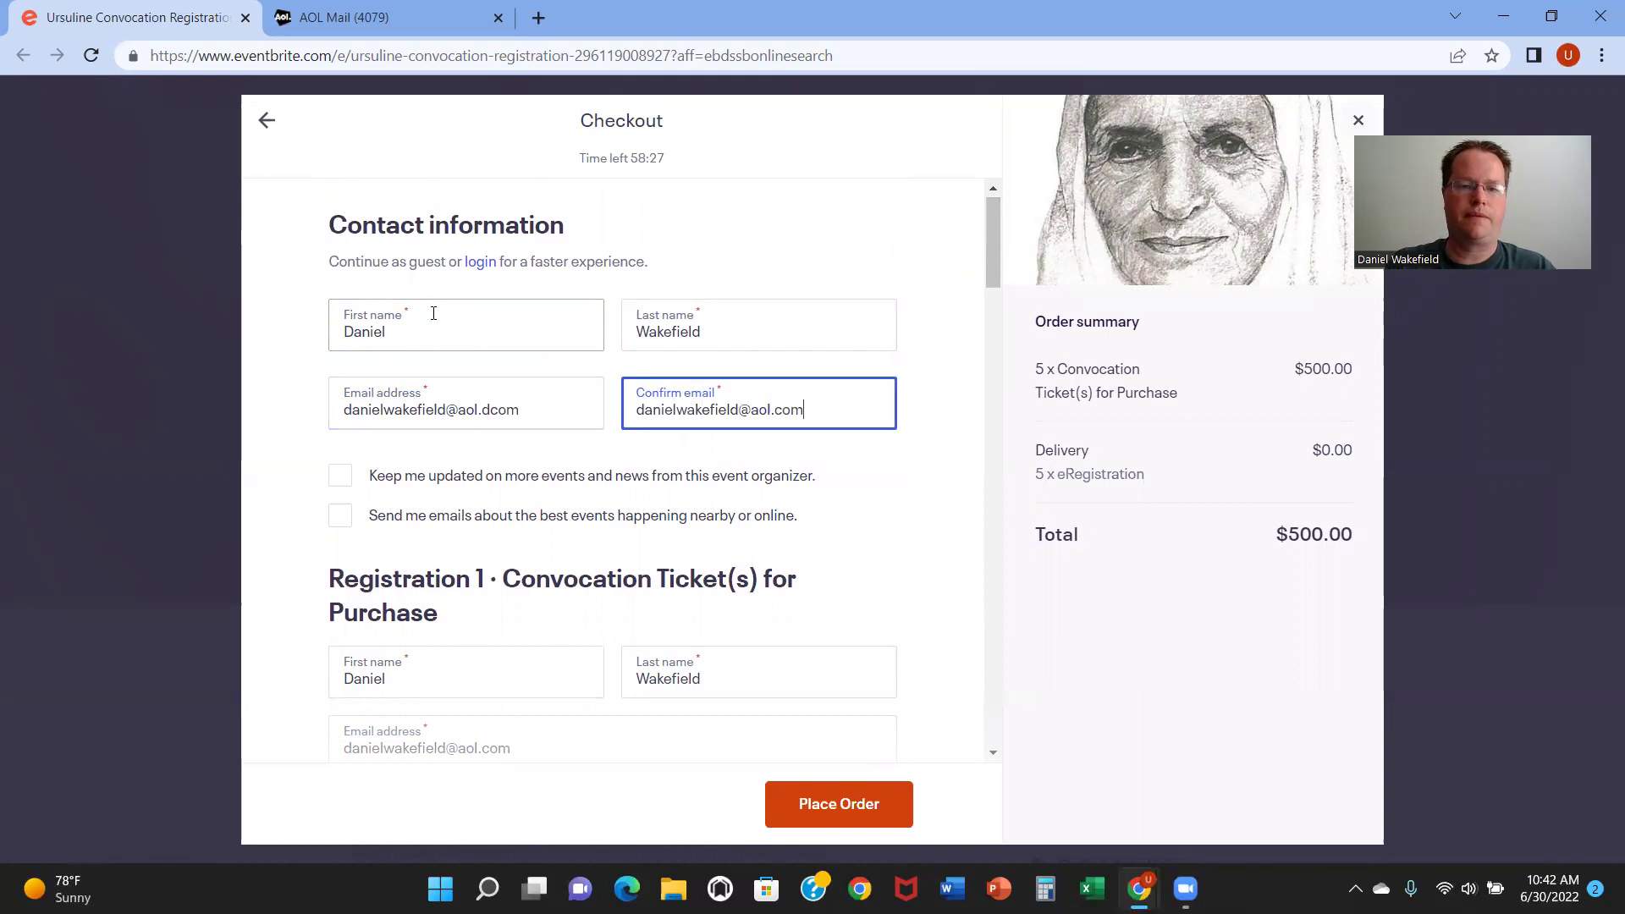
Step: Delete the stray 'd' from the contact email so both email fields match
{"action": "left_click", "coordinate": [493, 410]}
{"action": "key", "text": "BackSpace"}
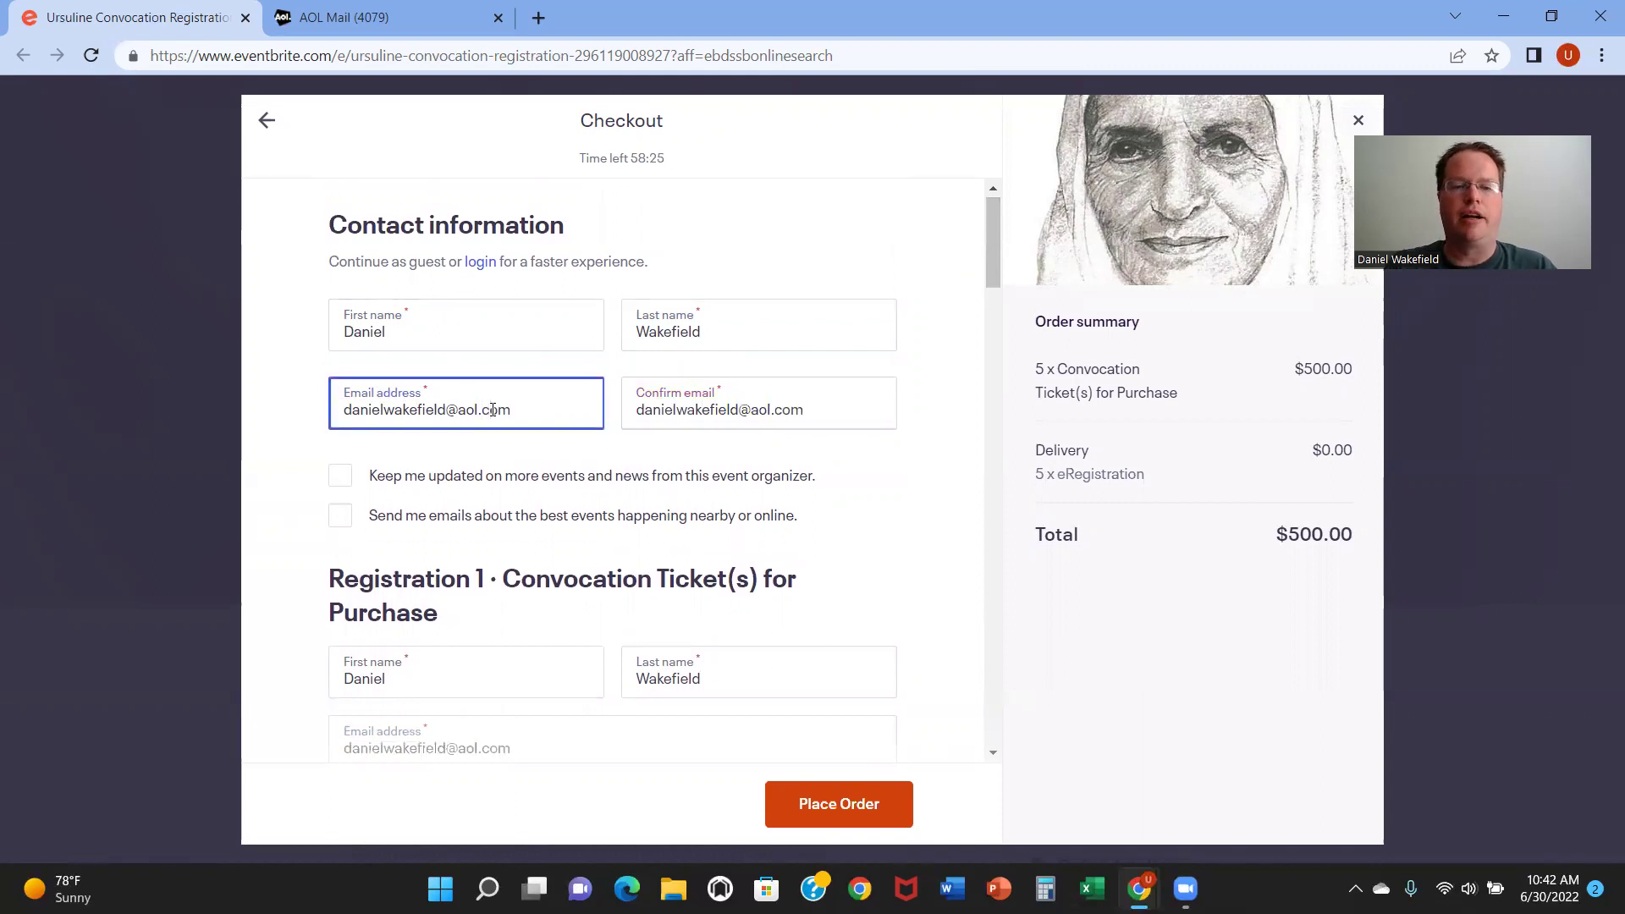
{"action": "left_click", "coordinate": [925, 458]}
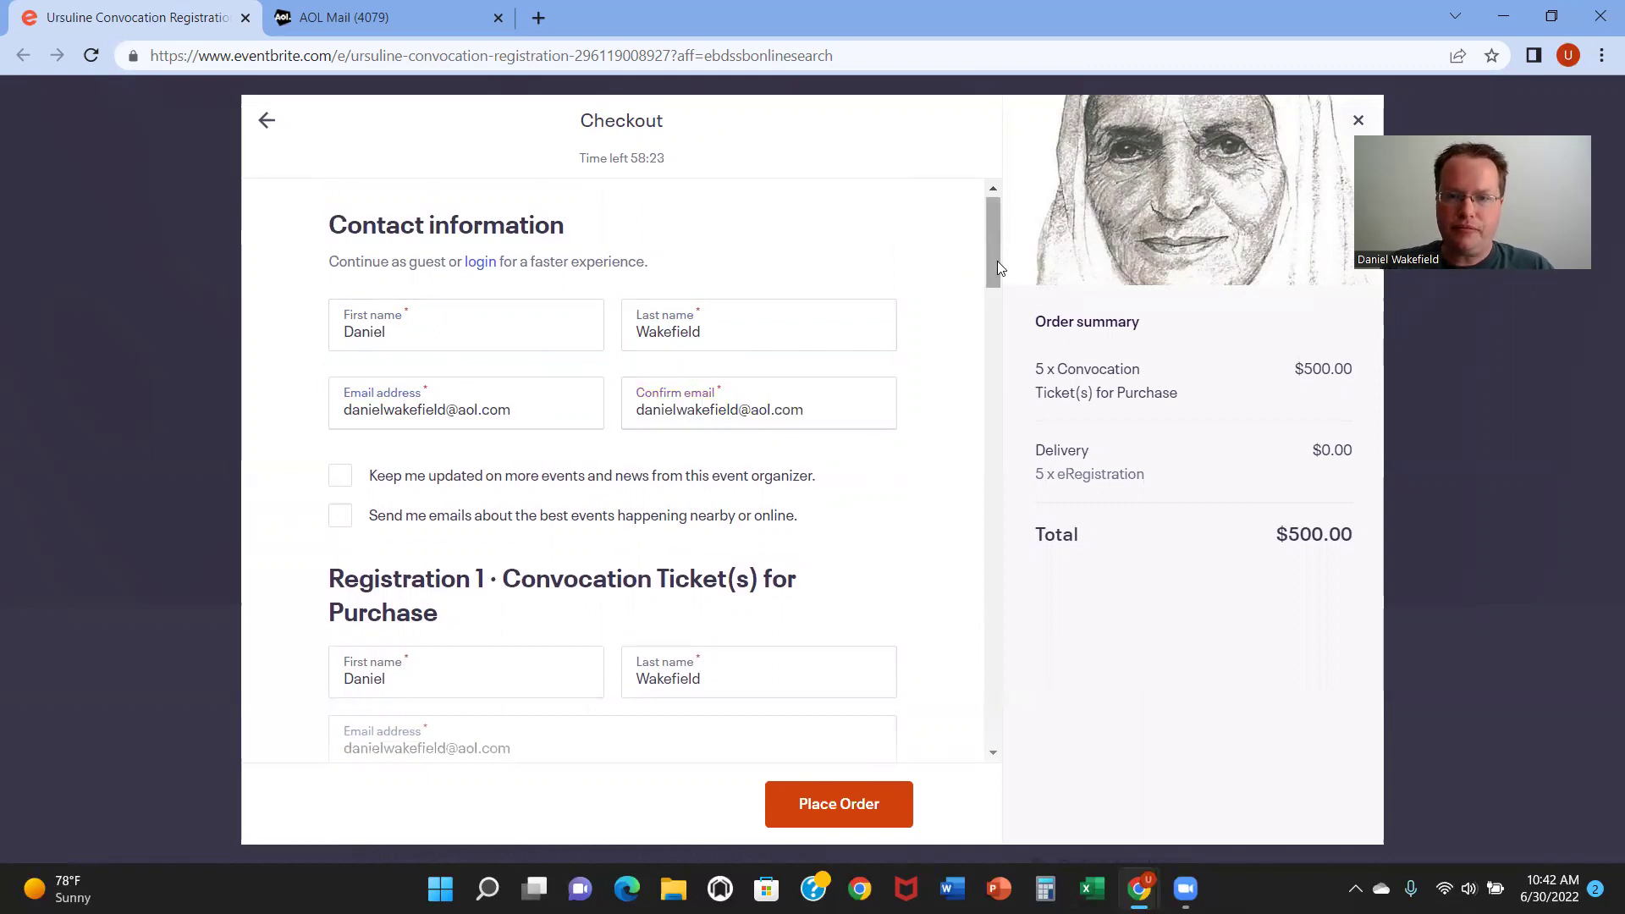
{"action": "left_click_drag", "start_coordinate": [997, 262], "coordinate": [995, 269]}
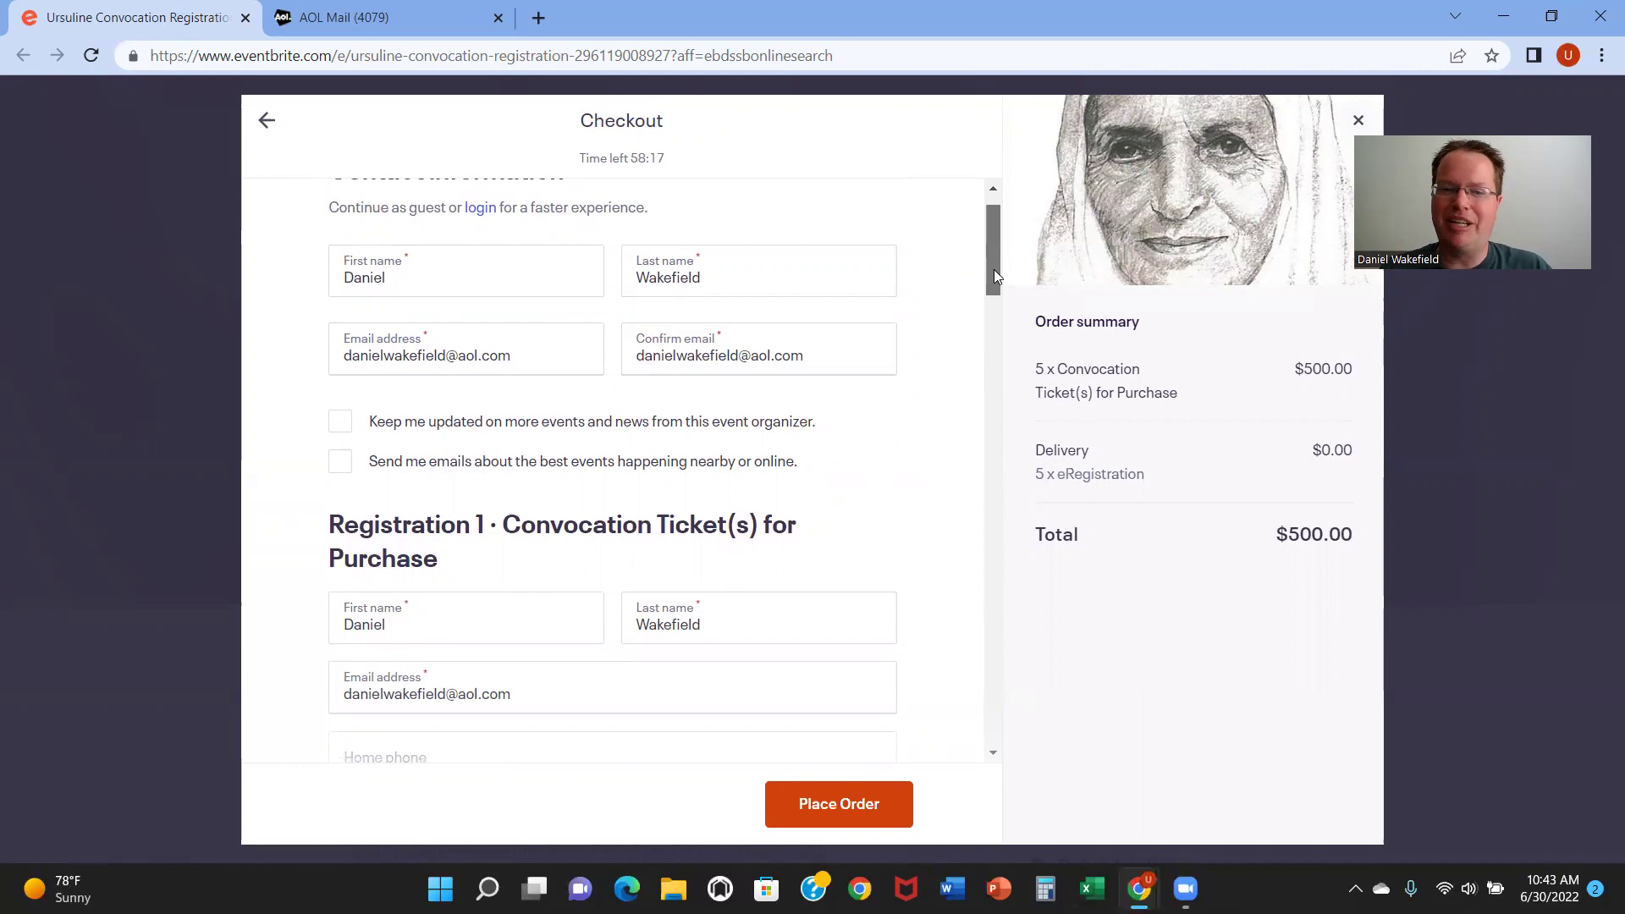
{"action": "mouse_move", "coordinate": [993, 269]}
{"action": "left_mouse_down"}
{"action": "mouse_move", "coordinate": [988, 288]}
{"action": "mouse_move", "coordinate": [992, 270]}
{"action": "left_mouse_up"}
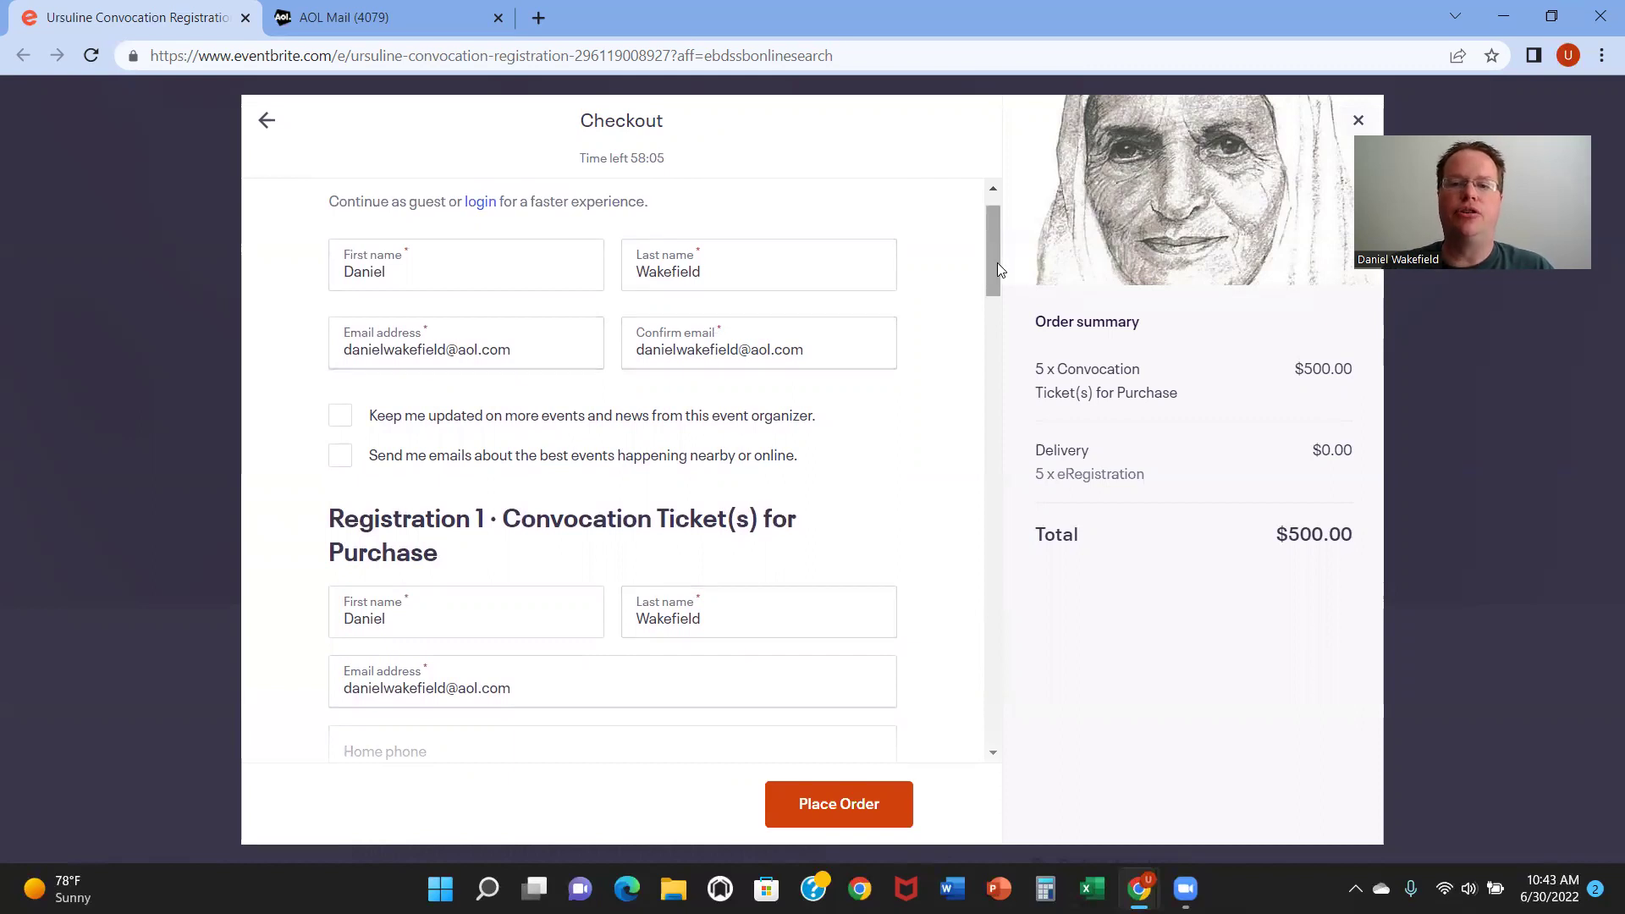
{"action": "left_click_drag", "start_coordinate": [997, 264], "coordinate": [989, 308]}
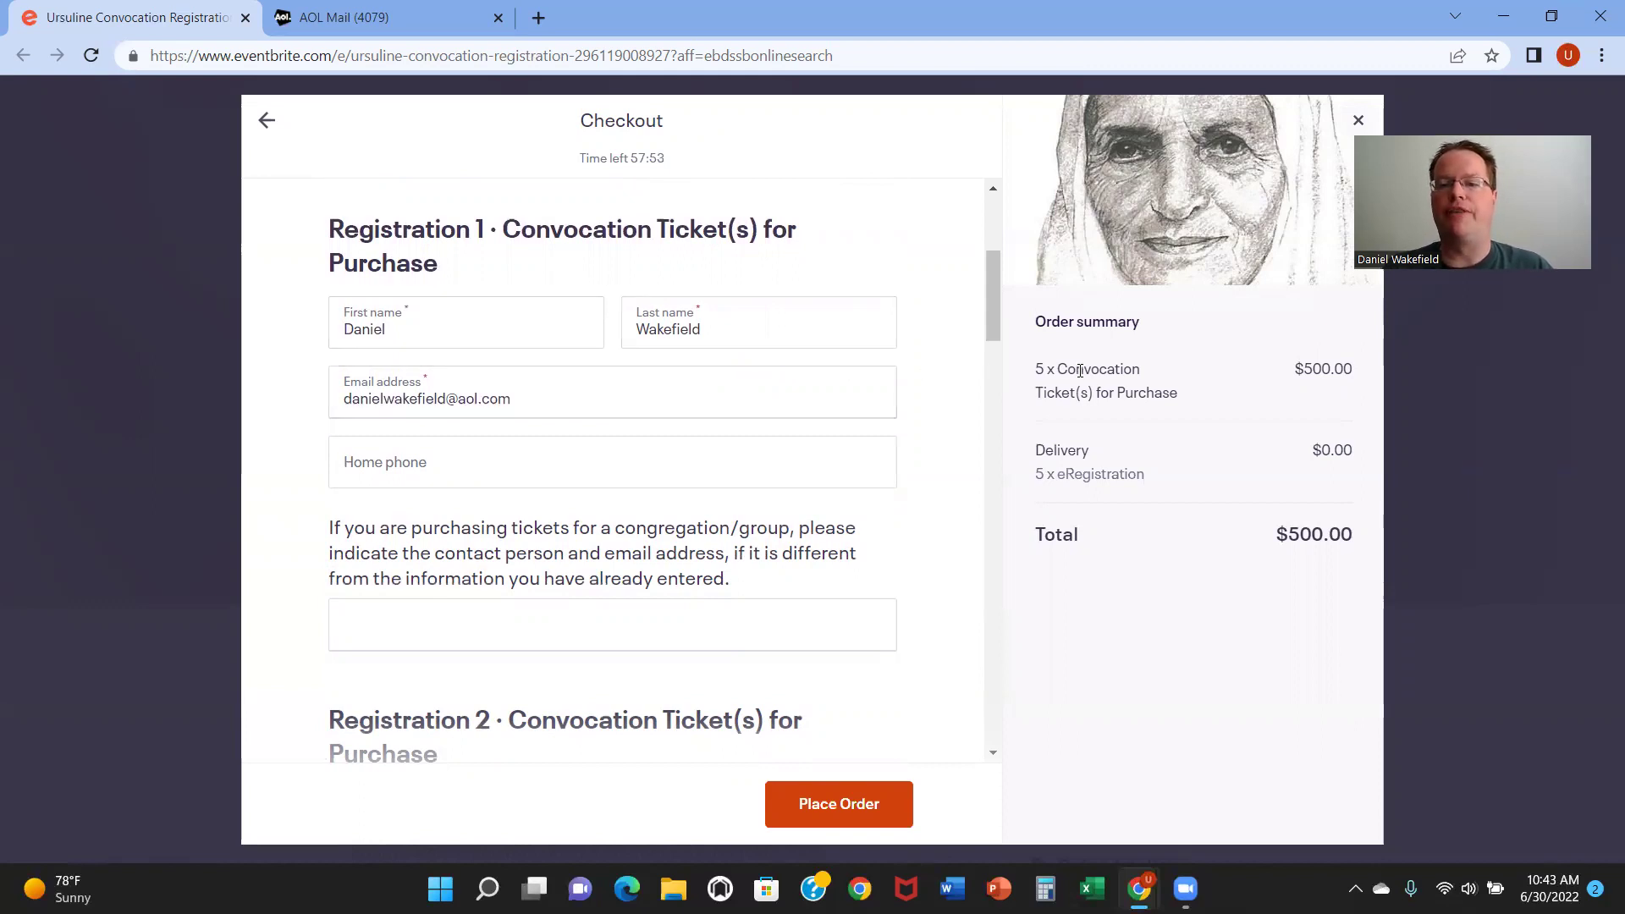
{"action": "mouse_move", "coordinate": [985, 313]}
{"action": "left_mouse_down"}
{"action": "mouse_move", "coordinate": [973, 366]}
{"action": "mouse_move", "coordinate": [975, 328]}
{"action": "left_mouse_up"}
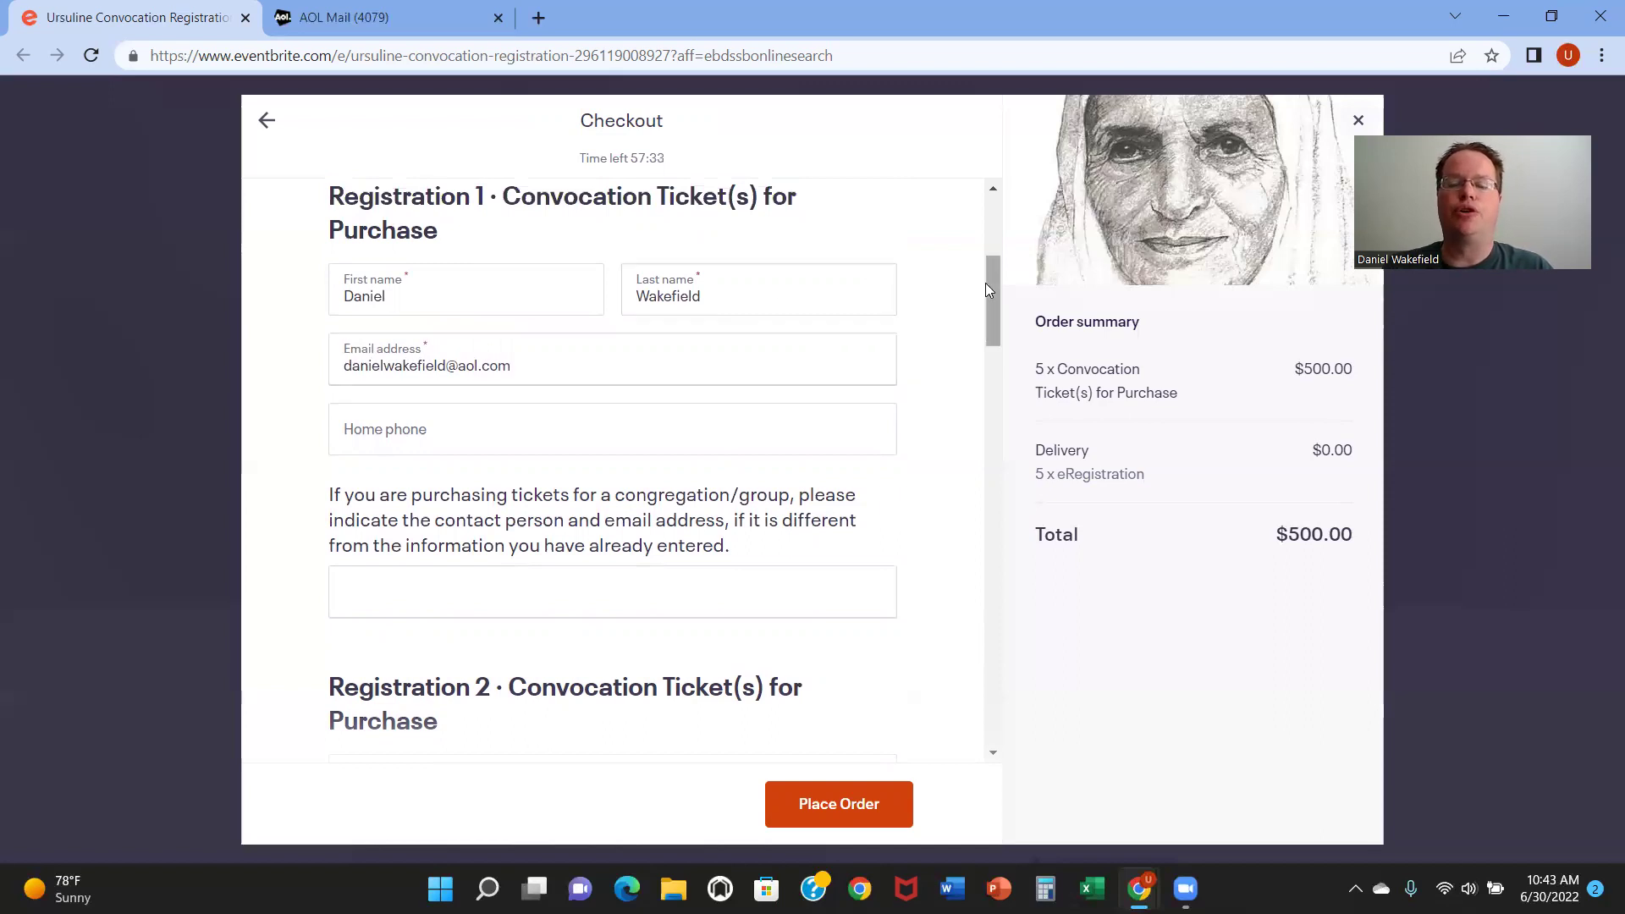
{"action": "left_click_drag", "start_coordinate": [988, 282], "coordinate": [980, 337]}
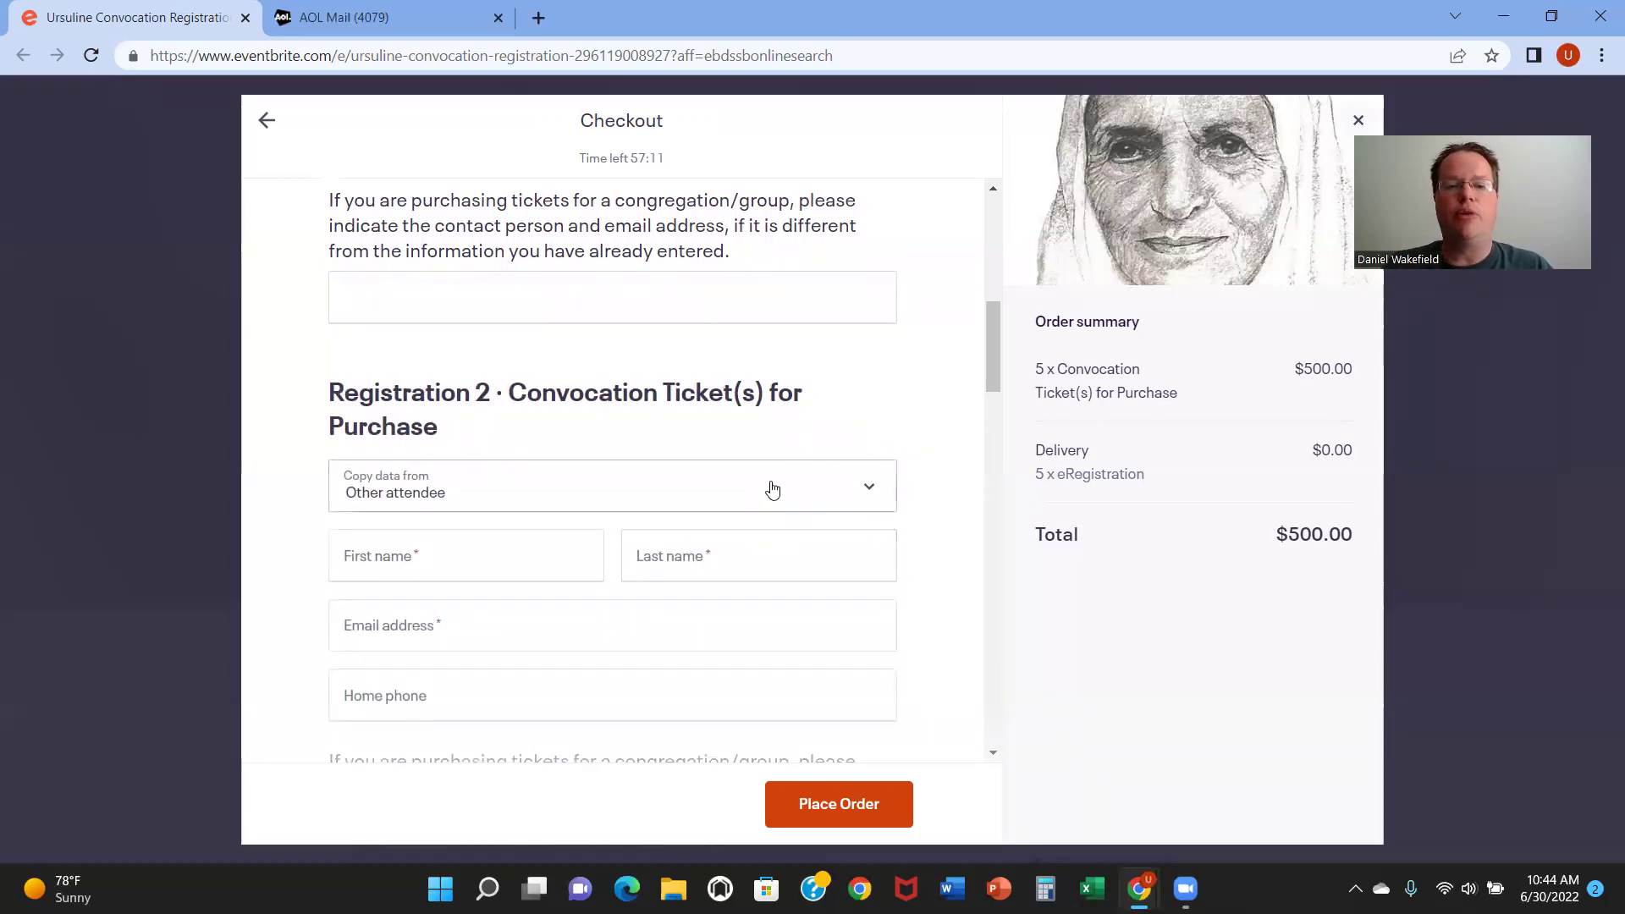
Step: Copy Ticket 1's attendee details into Registrations 2, 3, 4 and 5
{"action": "left_click", "coordinate": [819, 495]}
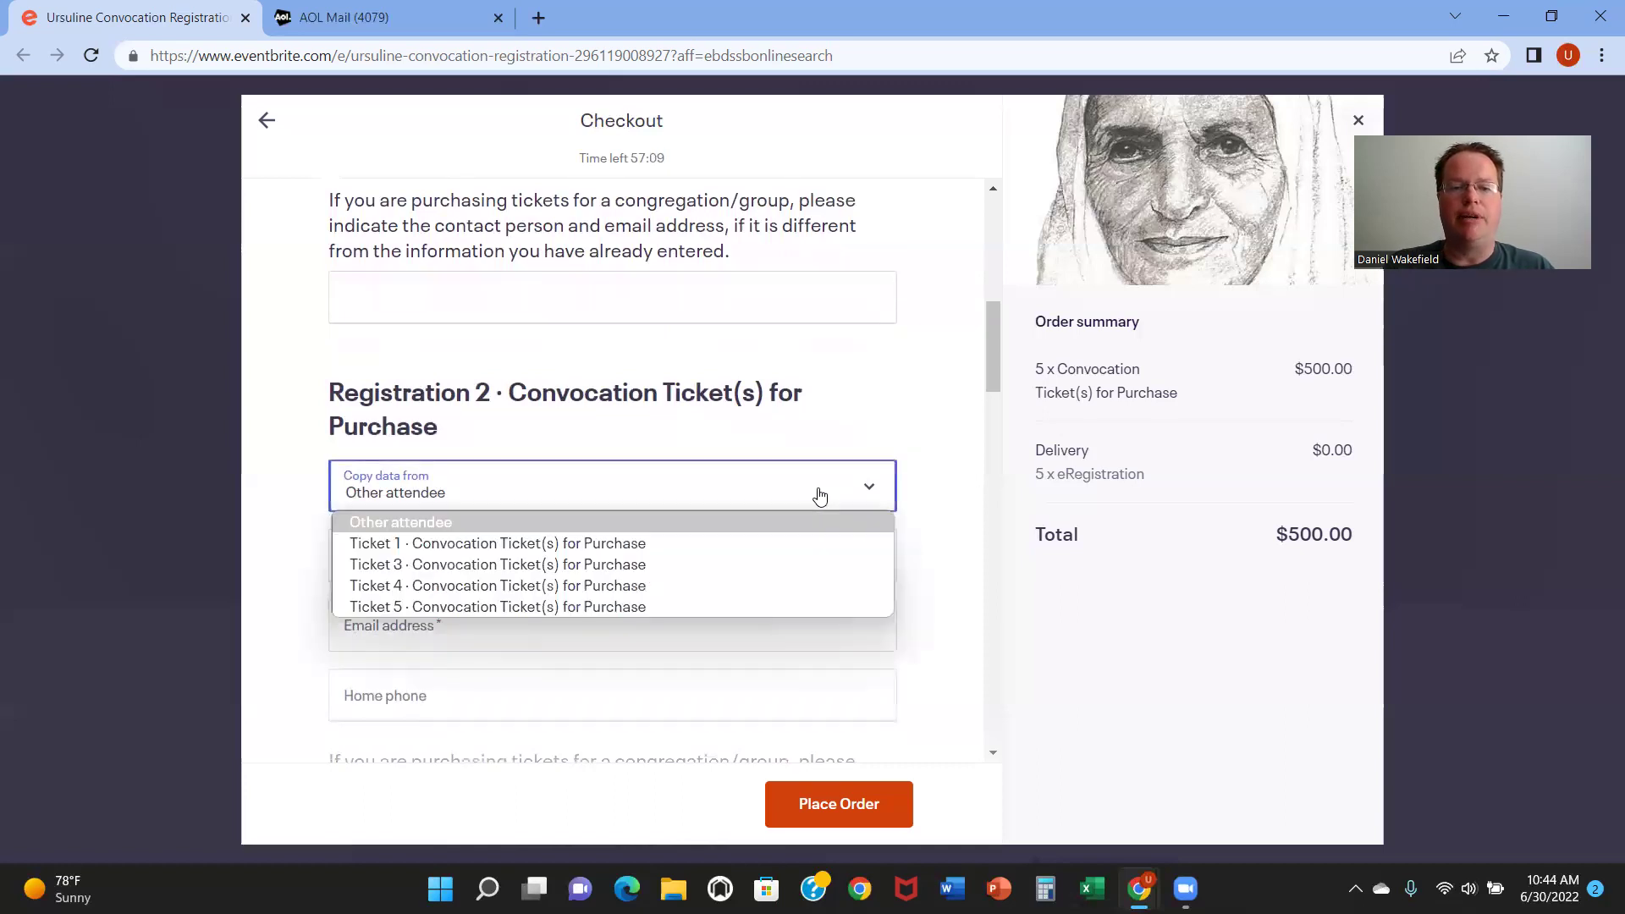
{"action": "left_click", "coordinate": [790, 543]}
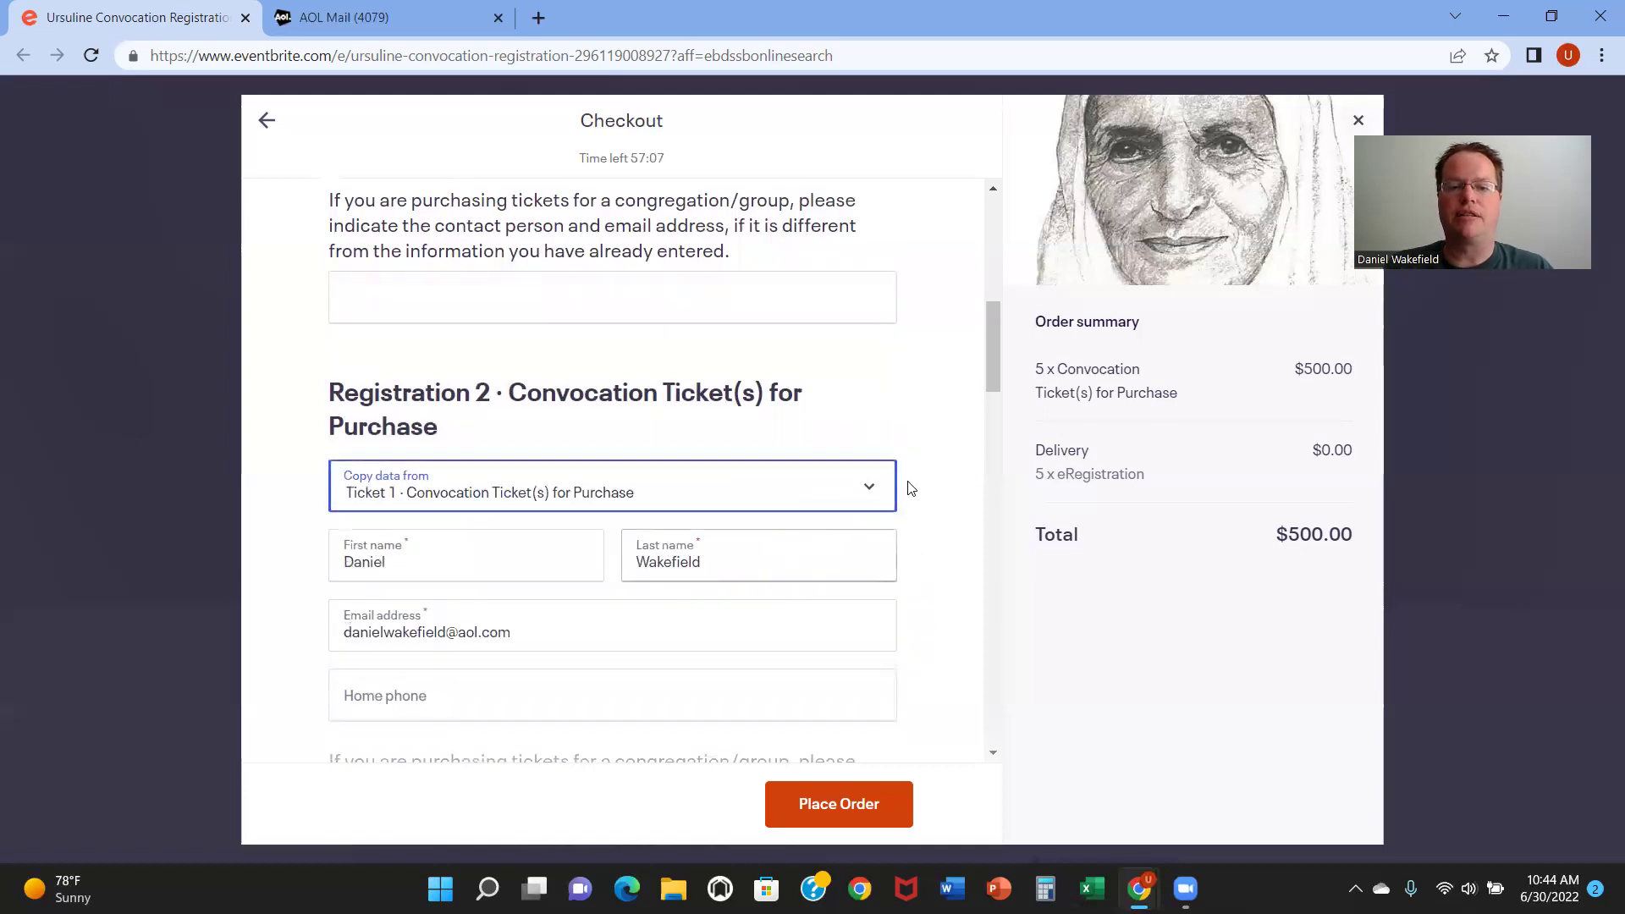
{"action": "left_click_drag", "start_coordinate": [993, 362], "coordinate": [988, 429]}
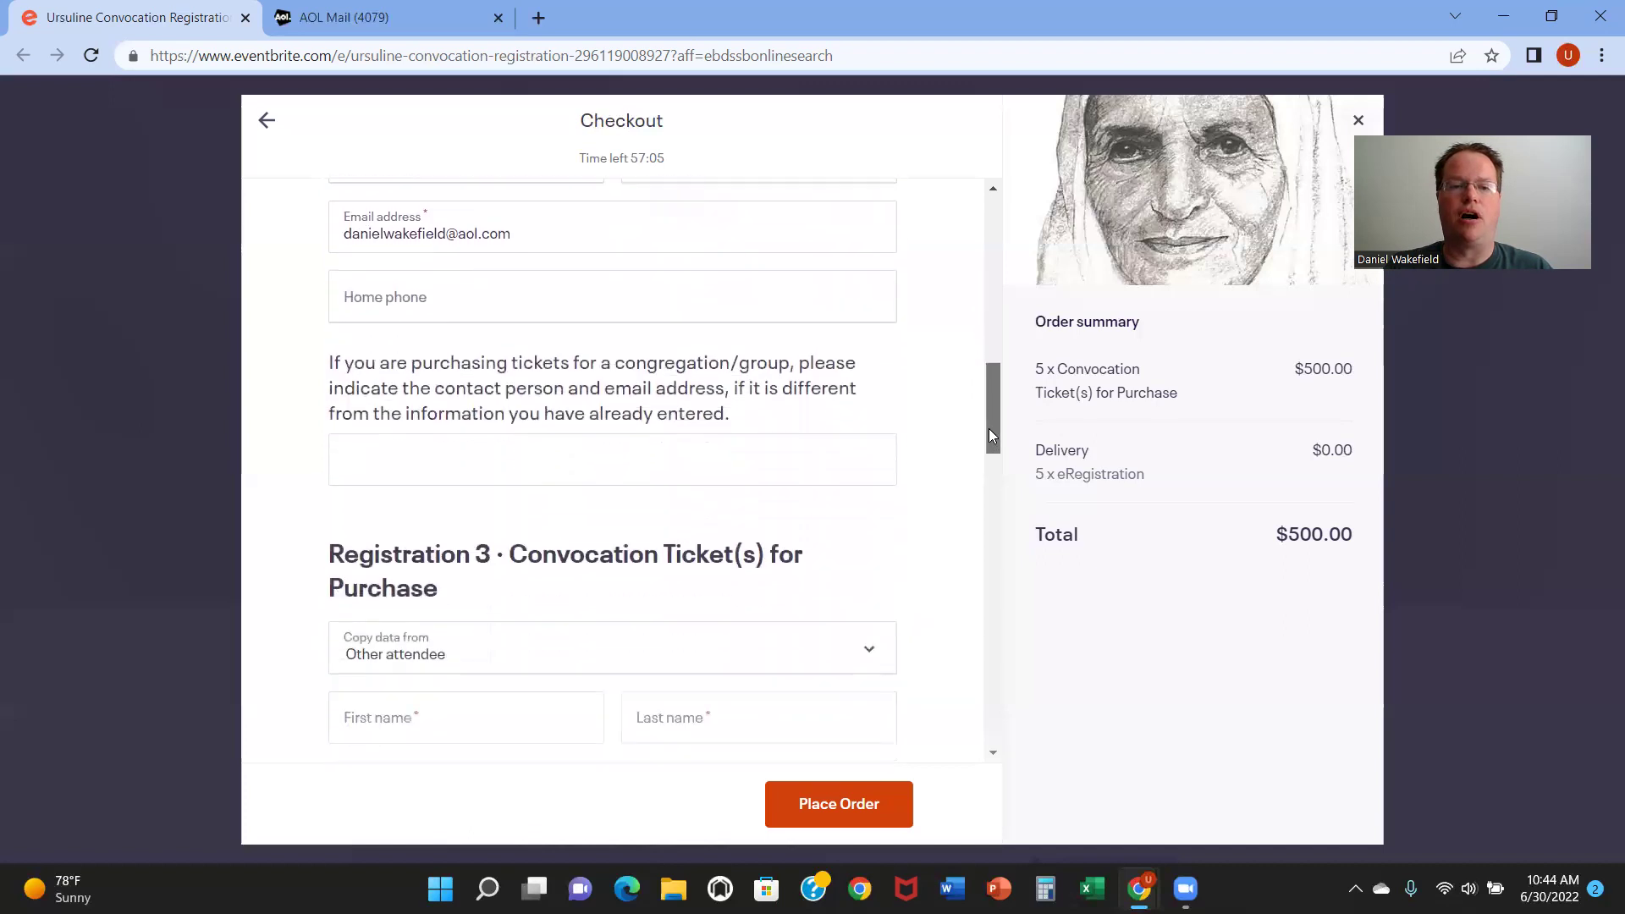
{"action": "left_click", "coordinate": [823, 594]}
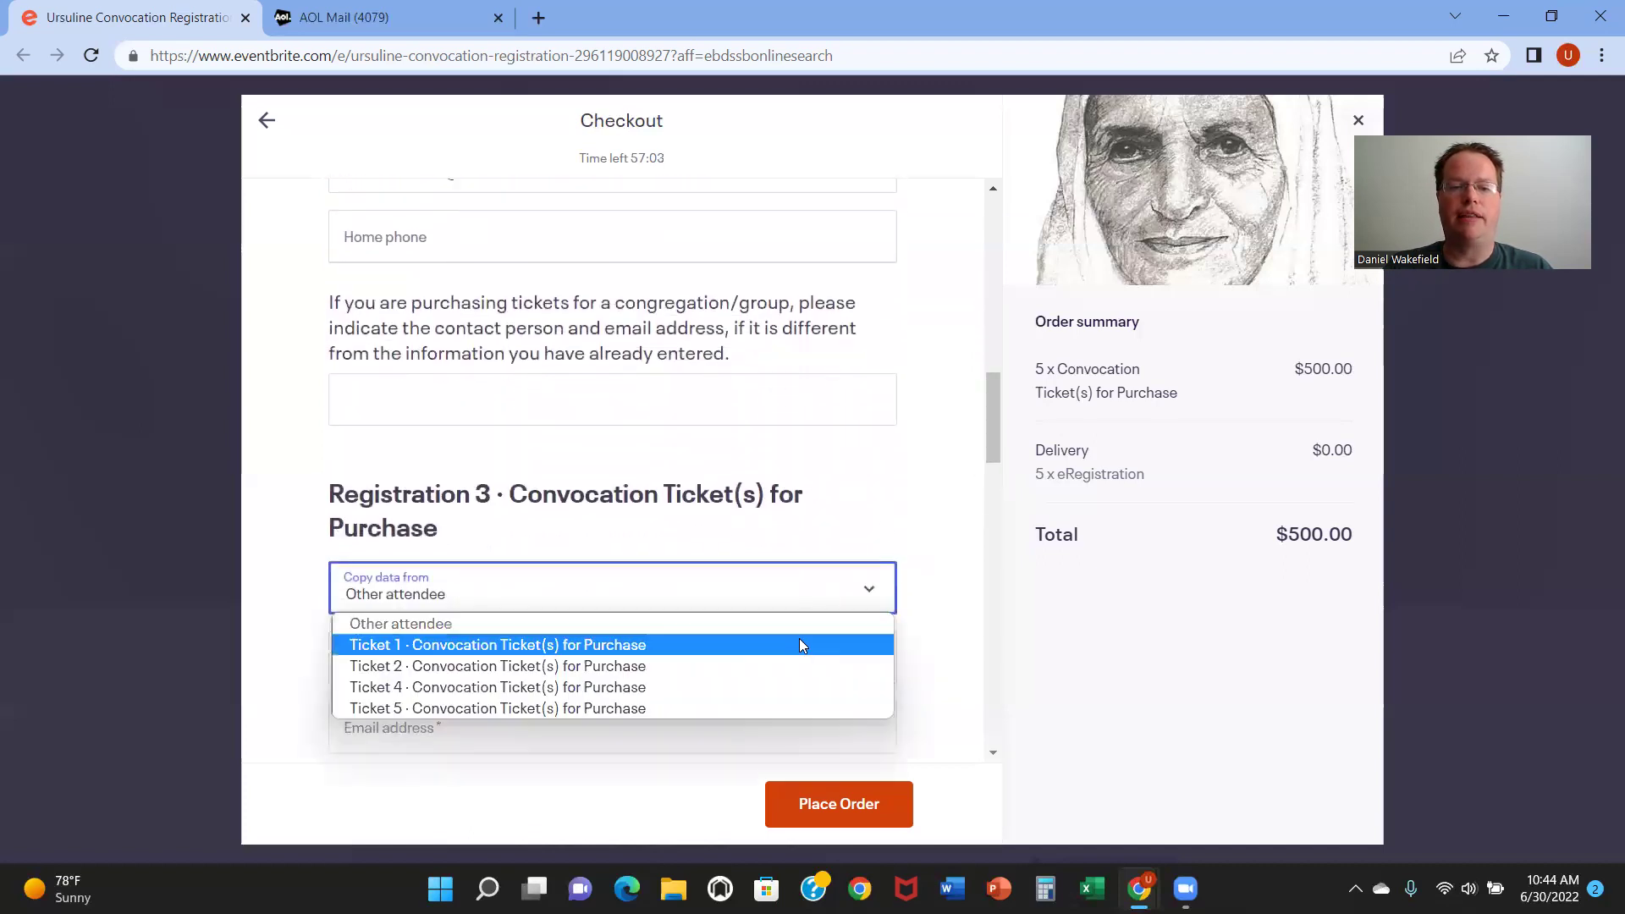
{"action": "left_click", "coordinate": [798, 642]}
{"action": "left_click_drag", "start_coordinate": [990, 430], "coordinate": [983, 560]}
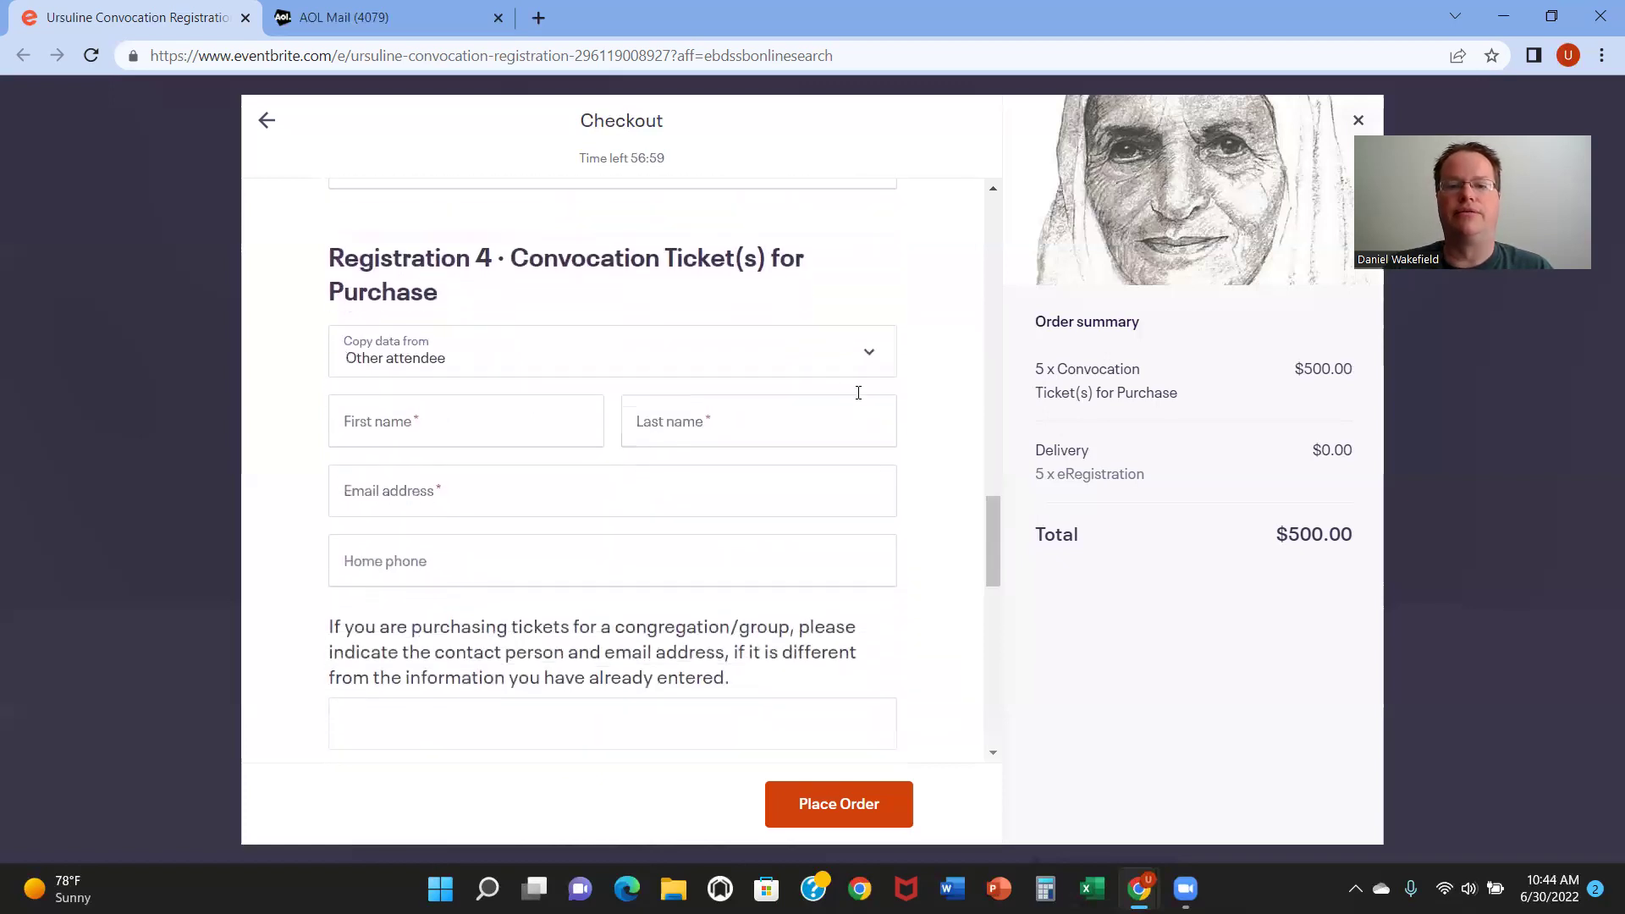
{"action": "left_click", "coordinate": [843, 364]}
{"action": "left_click", "coordinate": [830, 410]}
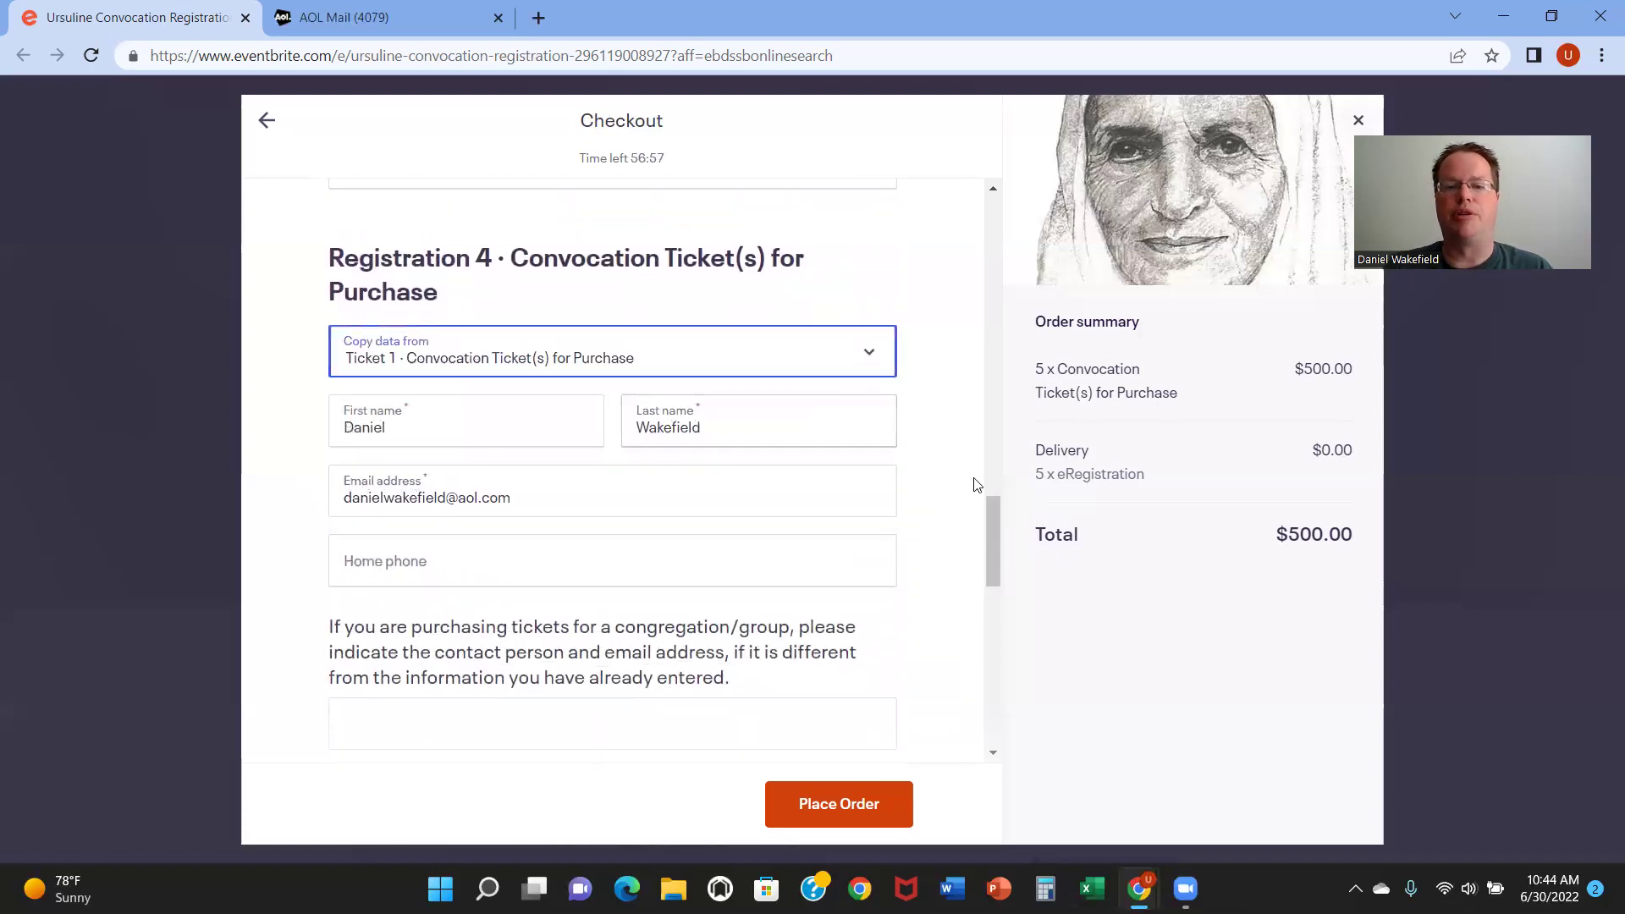
{"action": "left_click_drag", "start_coordinate": [987, 516], "coordinate": [986, 594]}
{"action": "left_click", "coordinate": [852, 406]}
{"action": "left_click", "coordinate": [827, 465]}
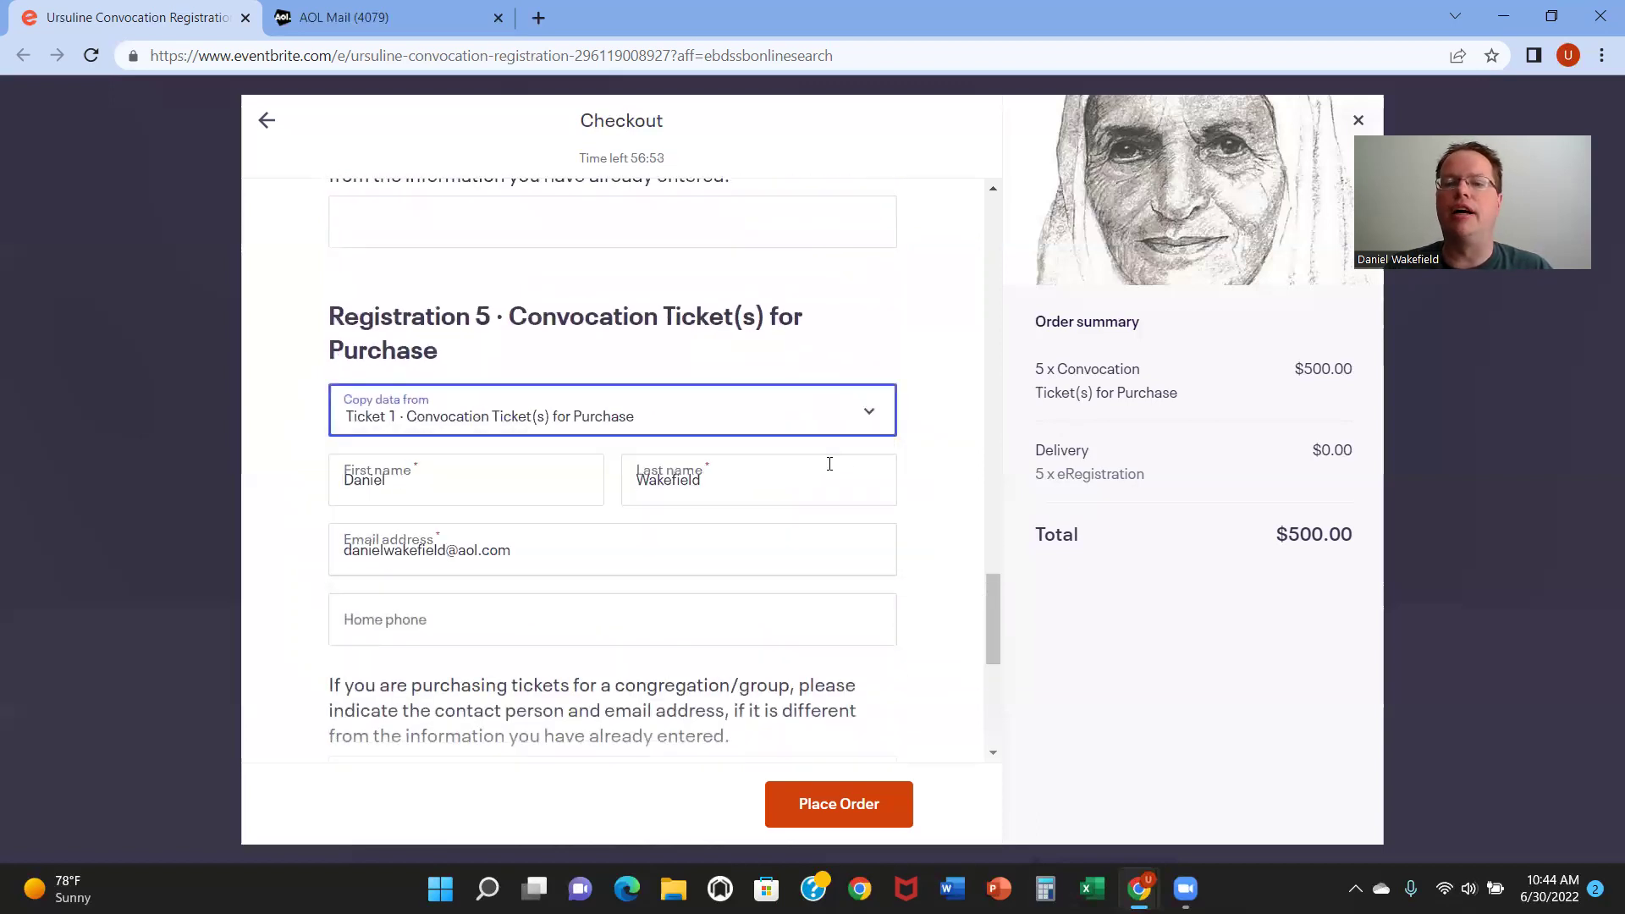
{"action": "left_click_drag", "start_coordinate": [984, 589], "coordinate": [977, 263]}
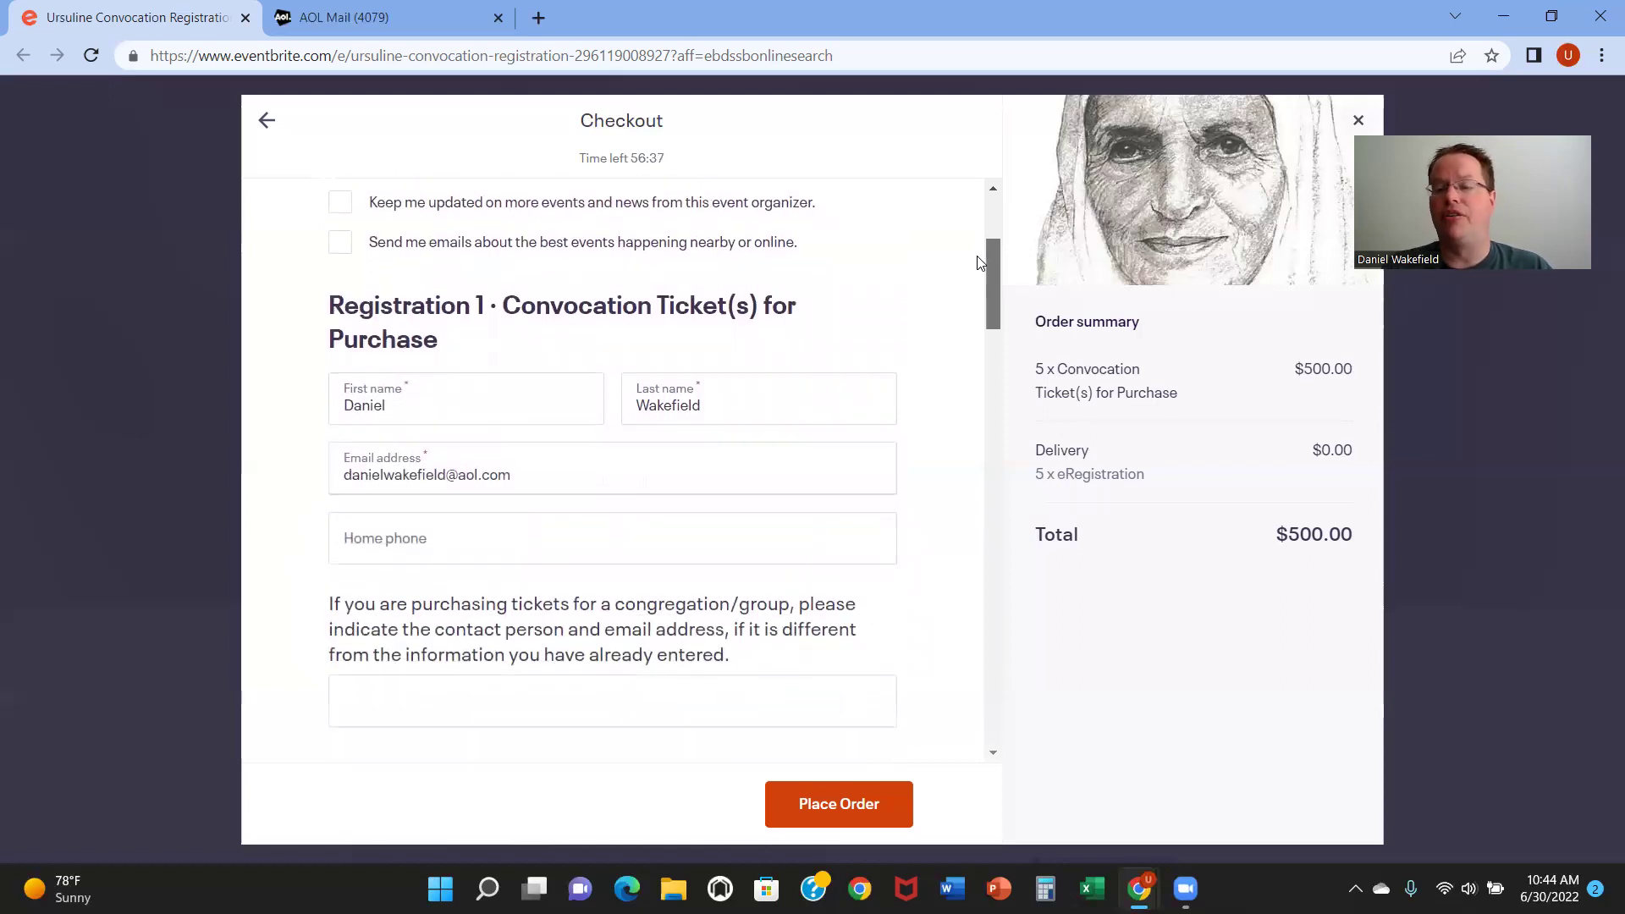
{"action": "left_click_drag", "start_coordinate": [977, 263], "coordinate": [961, 287]}
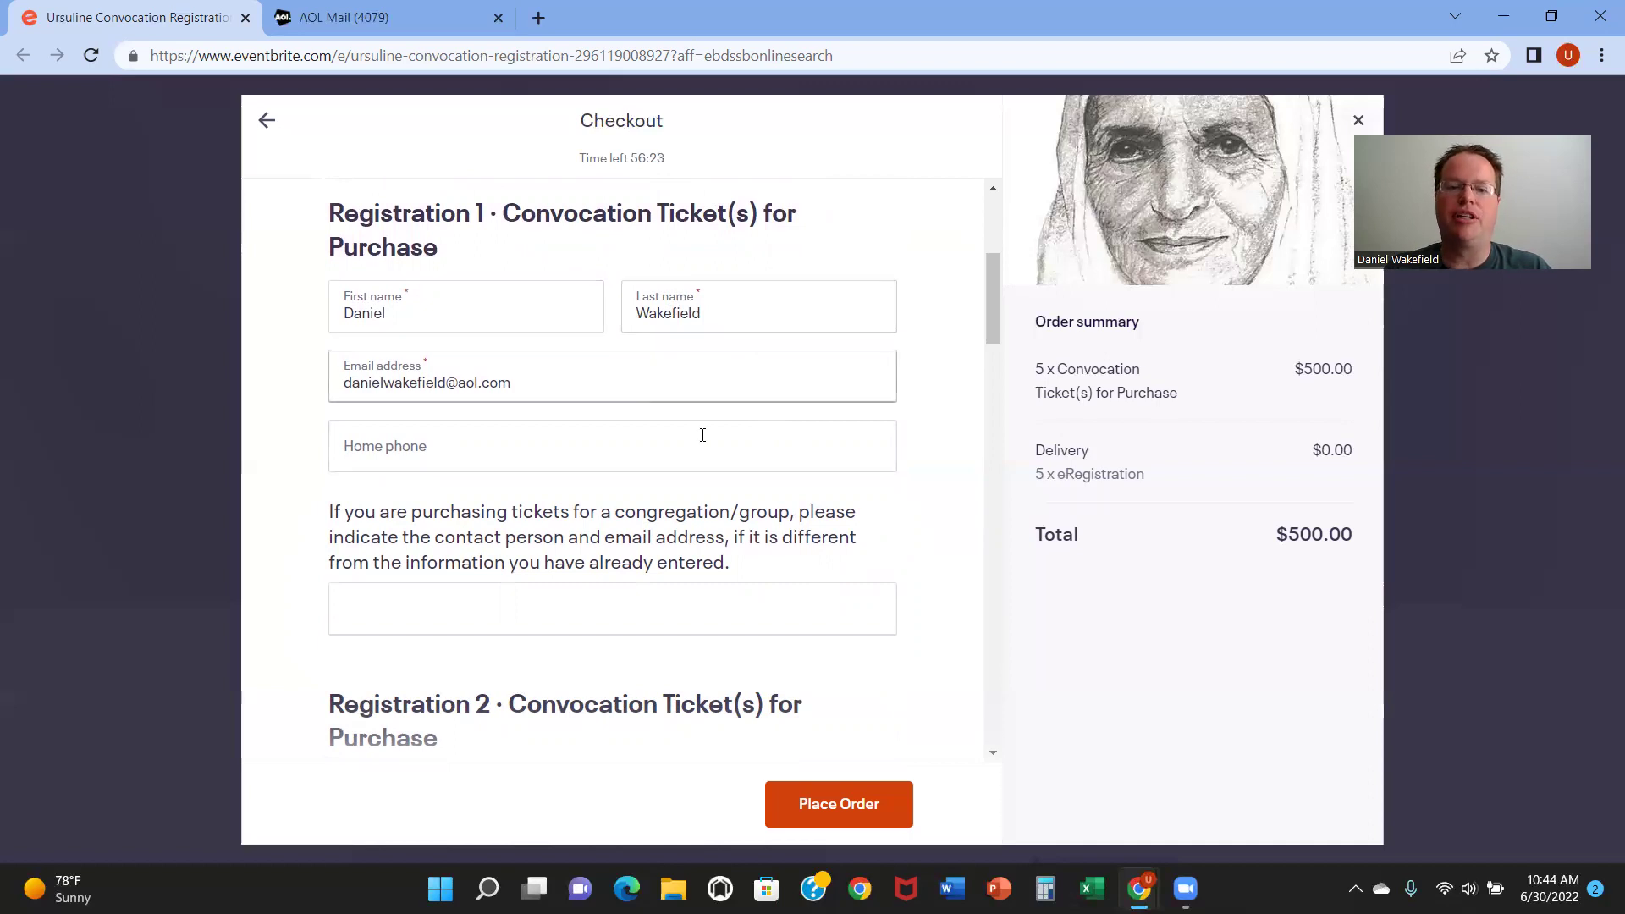
{"action": "left_click_drag", "start_coordinate": [995, 293], "coordinate": [988, 320]}
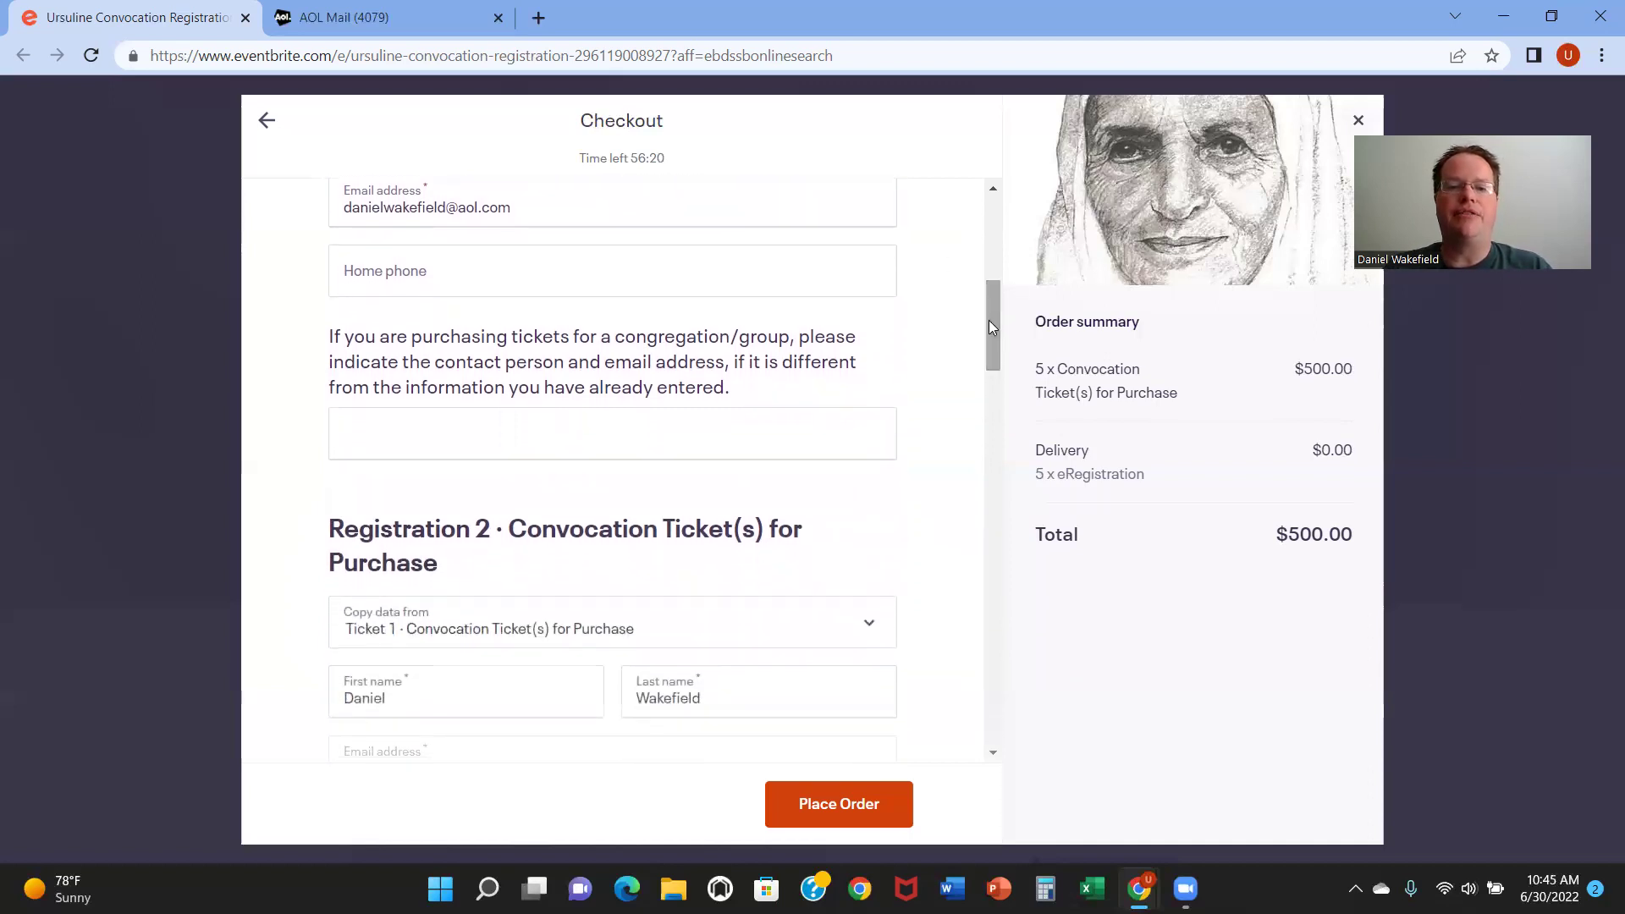
Step: Type the contact person's name and email into Registration 1's group contact field
{"action": "left_click", "coordinate": [551, 423]}
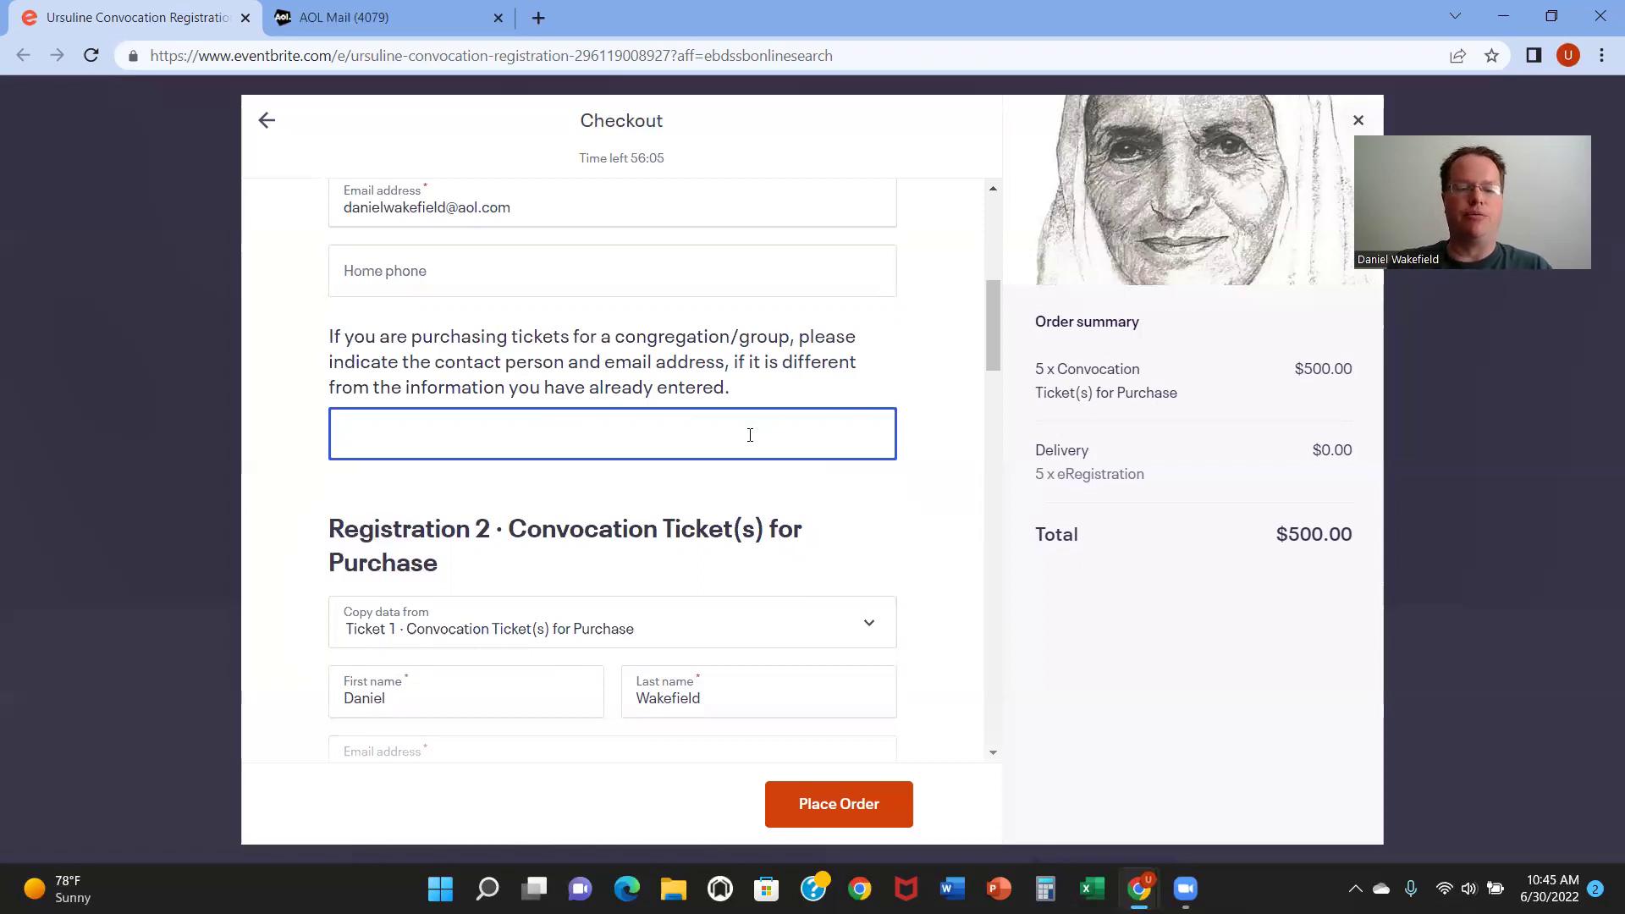
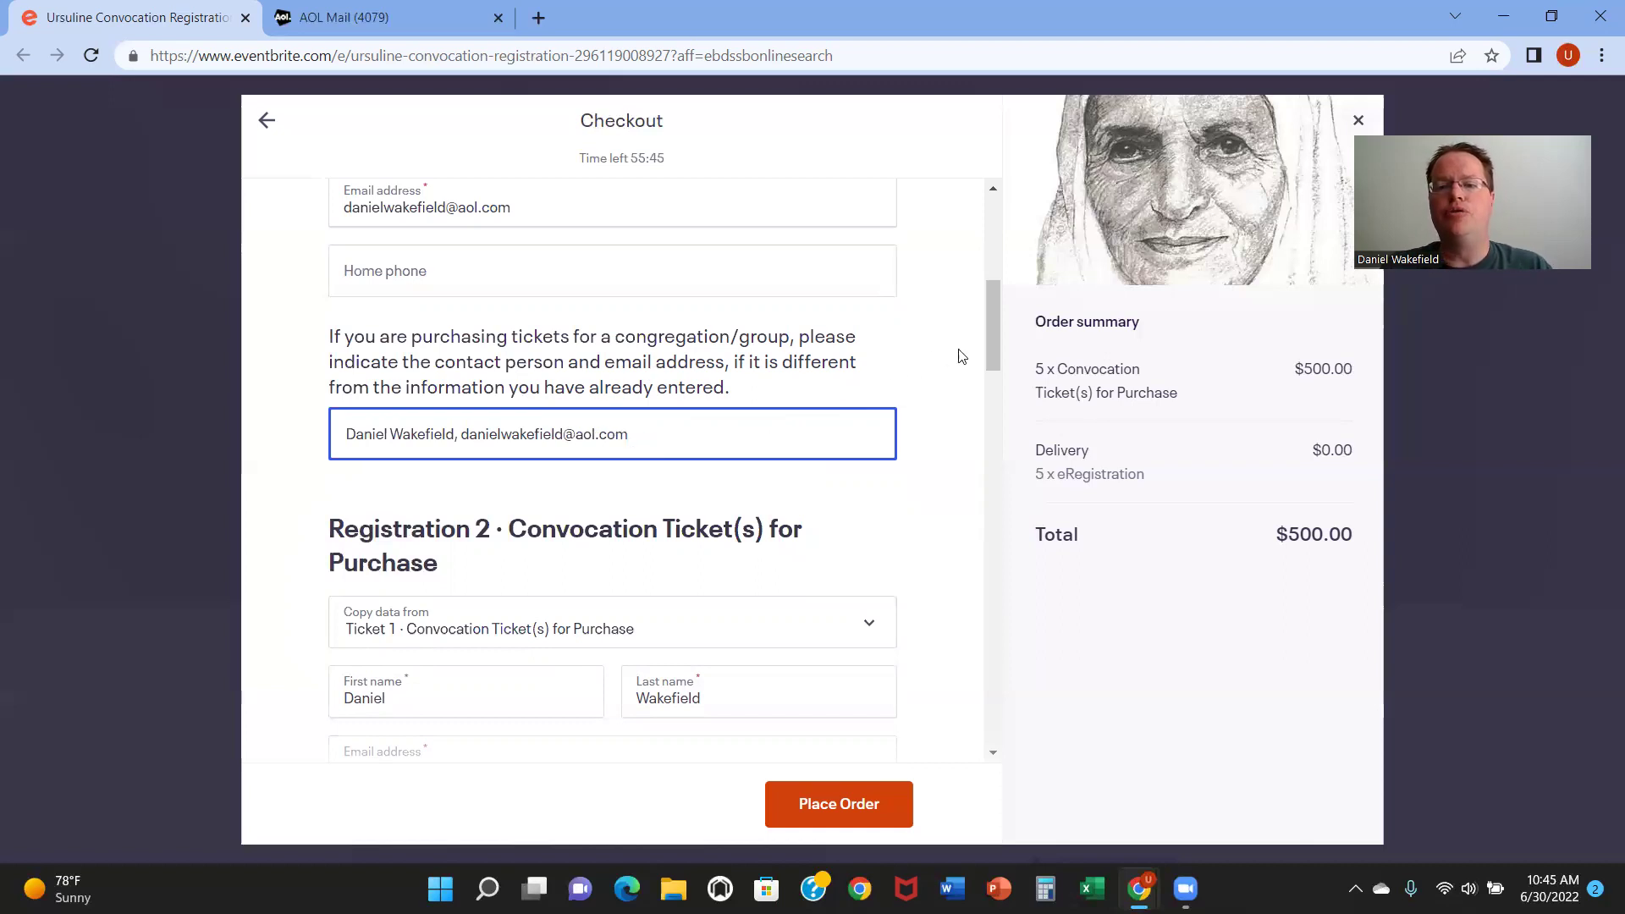
Step: Select the whole group contact entry and erase it, leaving the field empty
{"action": "scroll", "coordinate": [997, 347], "scroll_direction": "up", "scroll_amount": 3}
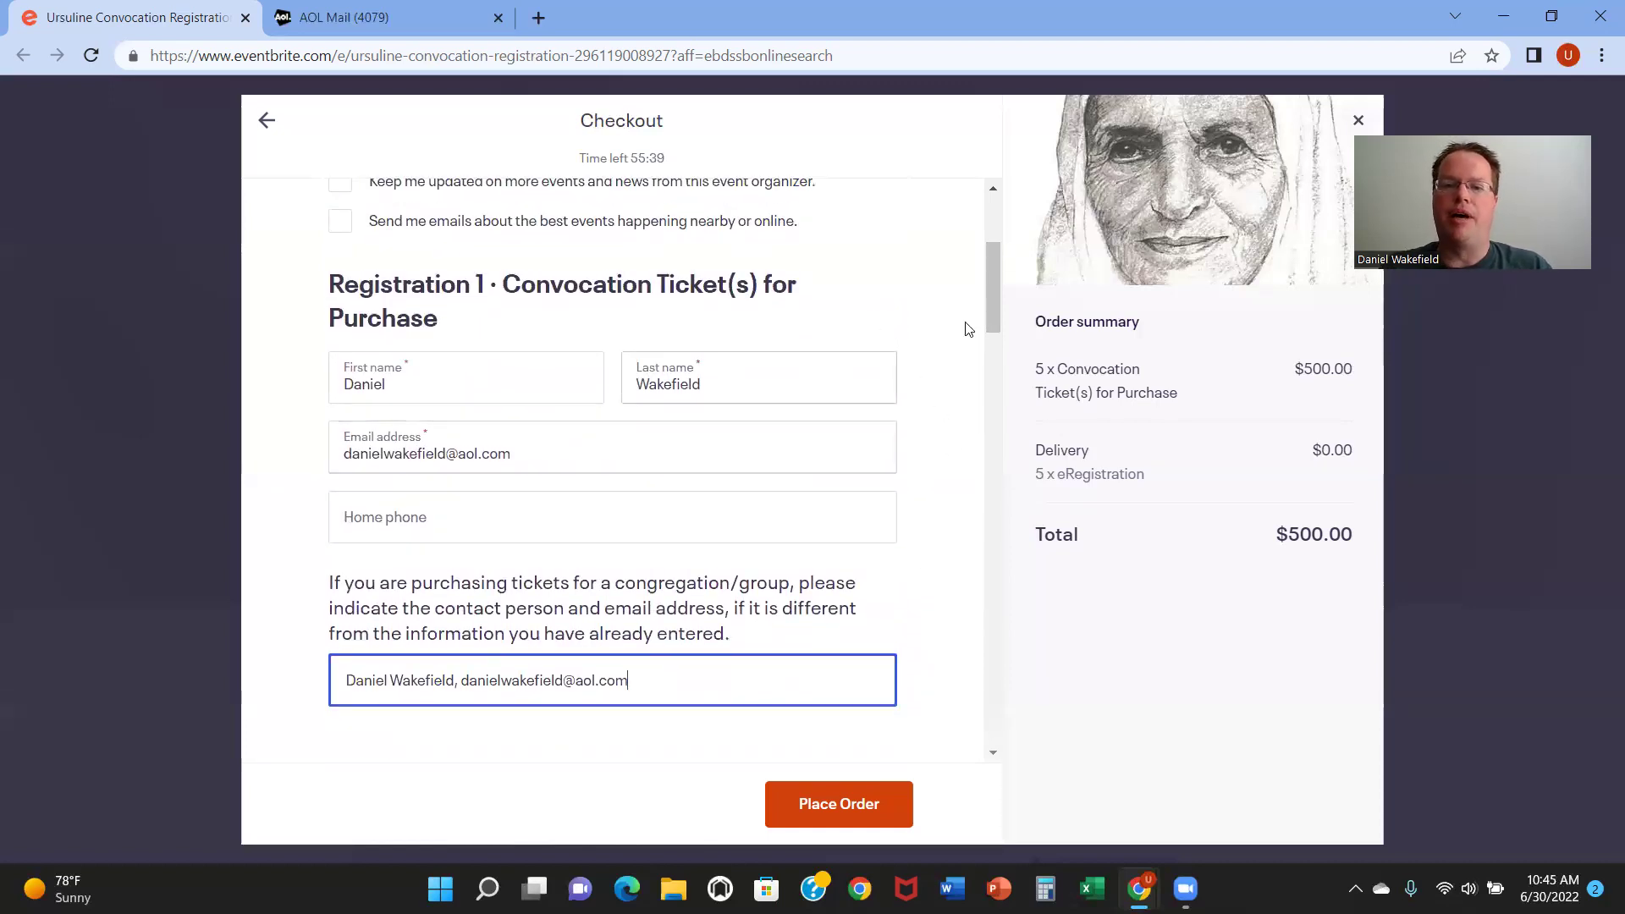
{"action": "left_click_drag", "start_coordinate": [986, 308], "coordinate": [986, 342]}
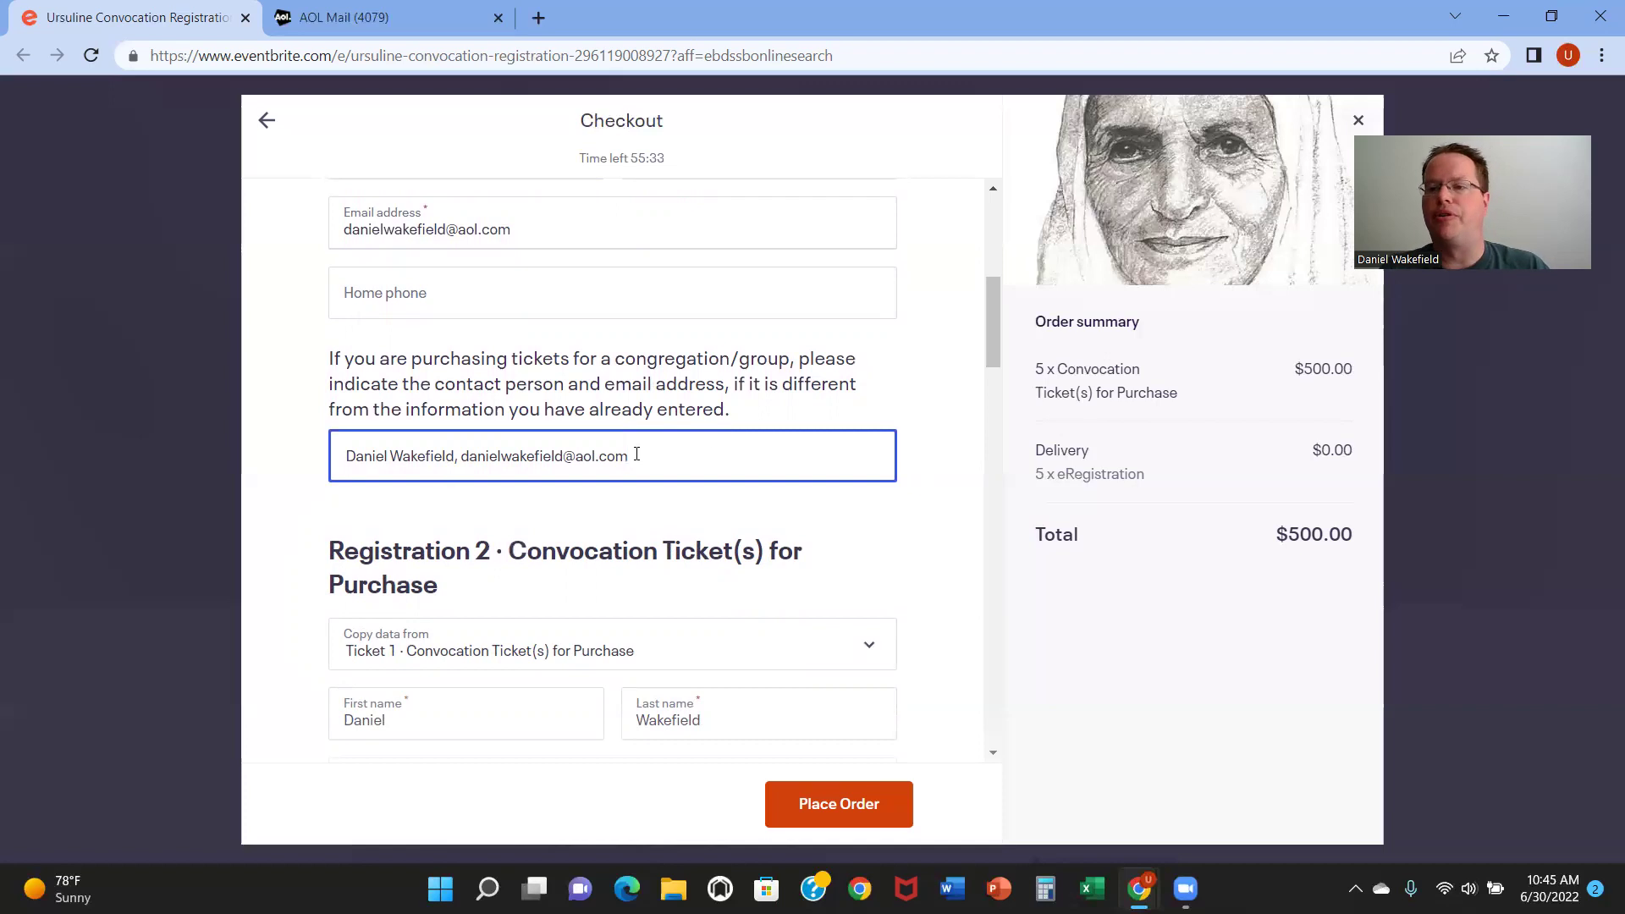
{"action": "left_click_drag", "start_coordinate": [995, 346], "coordinate": [990, 322]}
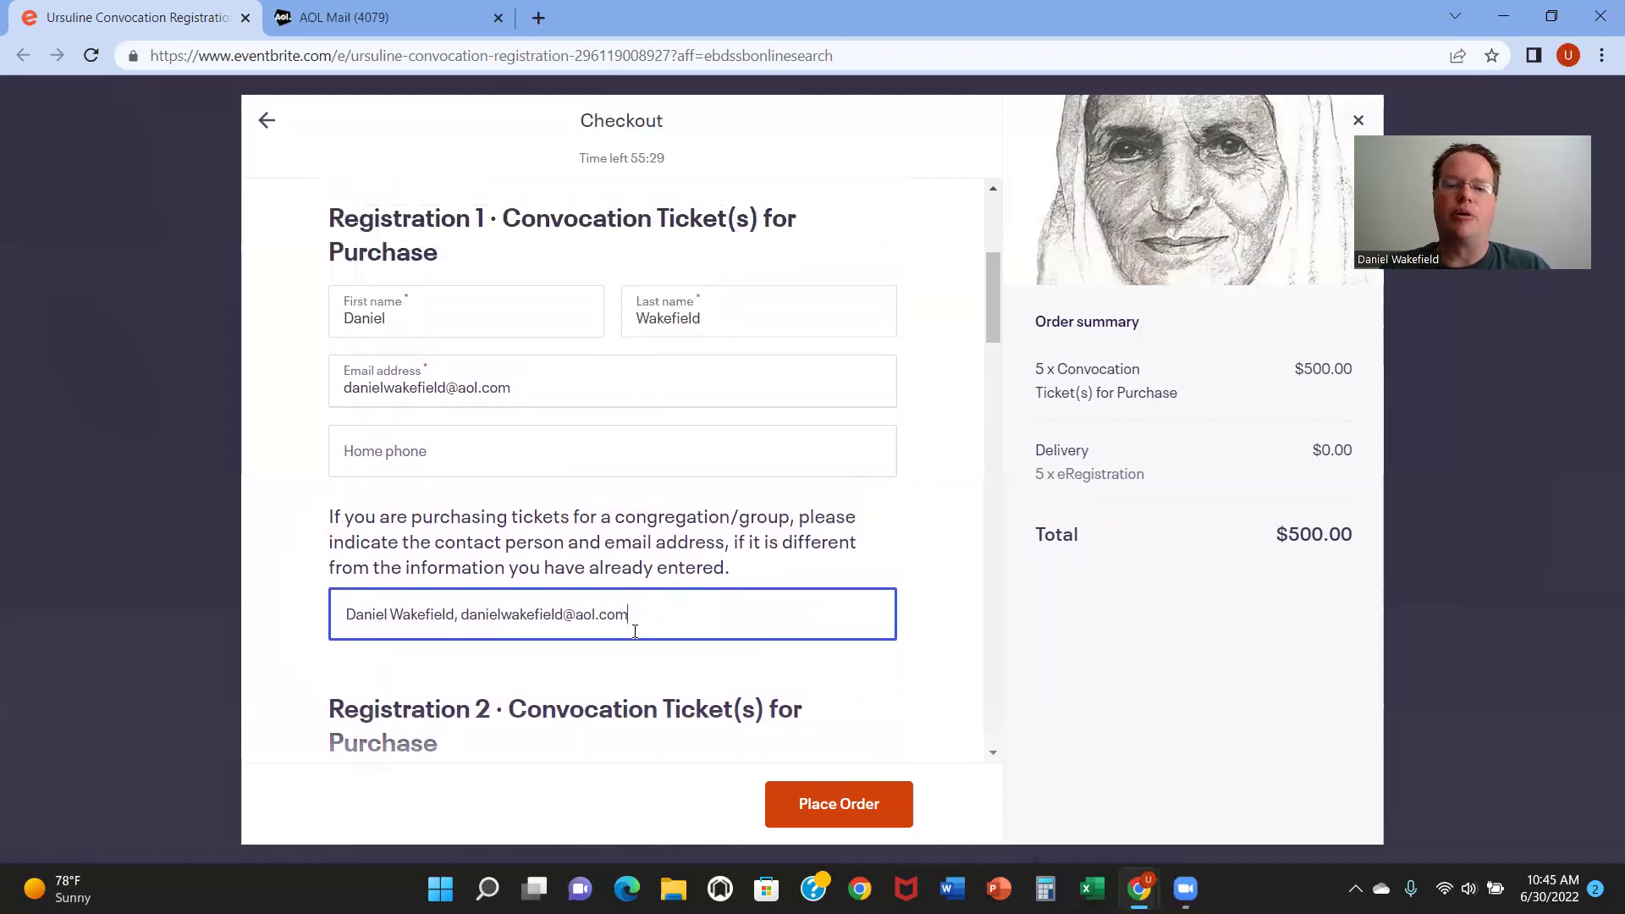
{"action": "left_click_drag", "start_coordinate": [612, 622], "coordinate": [313, 640]}
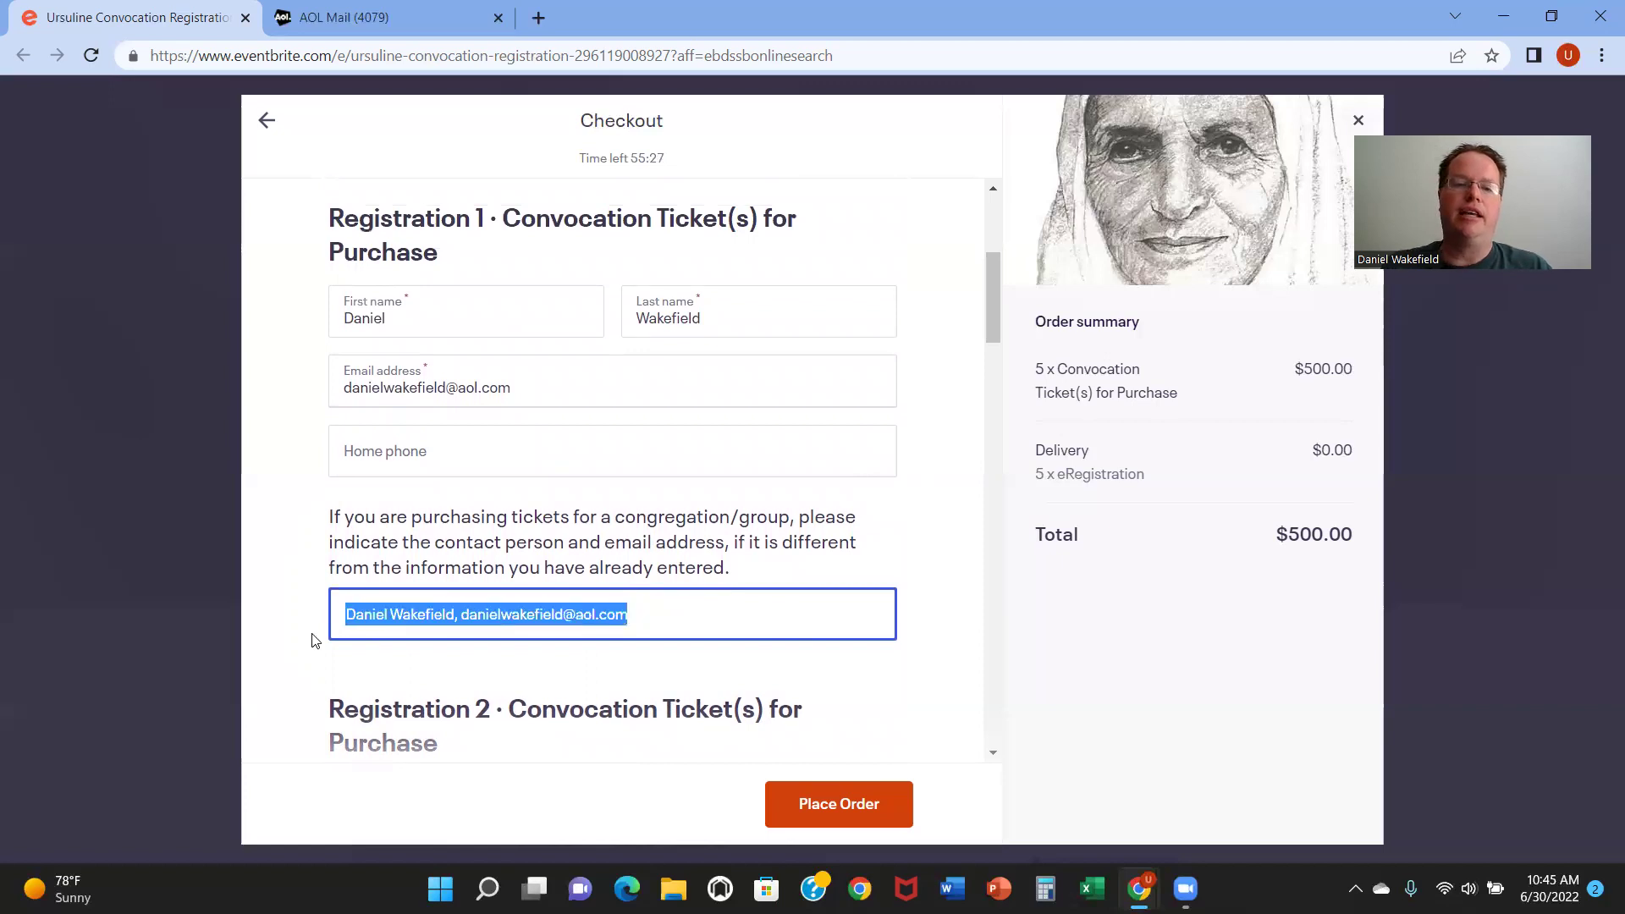
{"action": "key", "text": "BackSpace"}
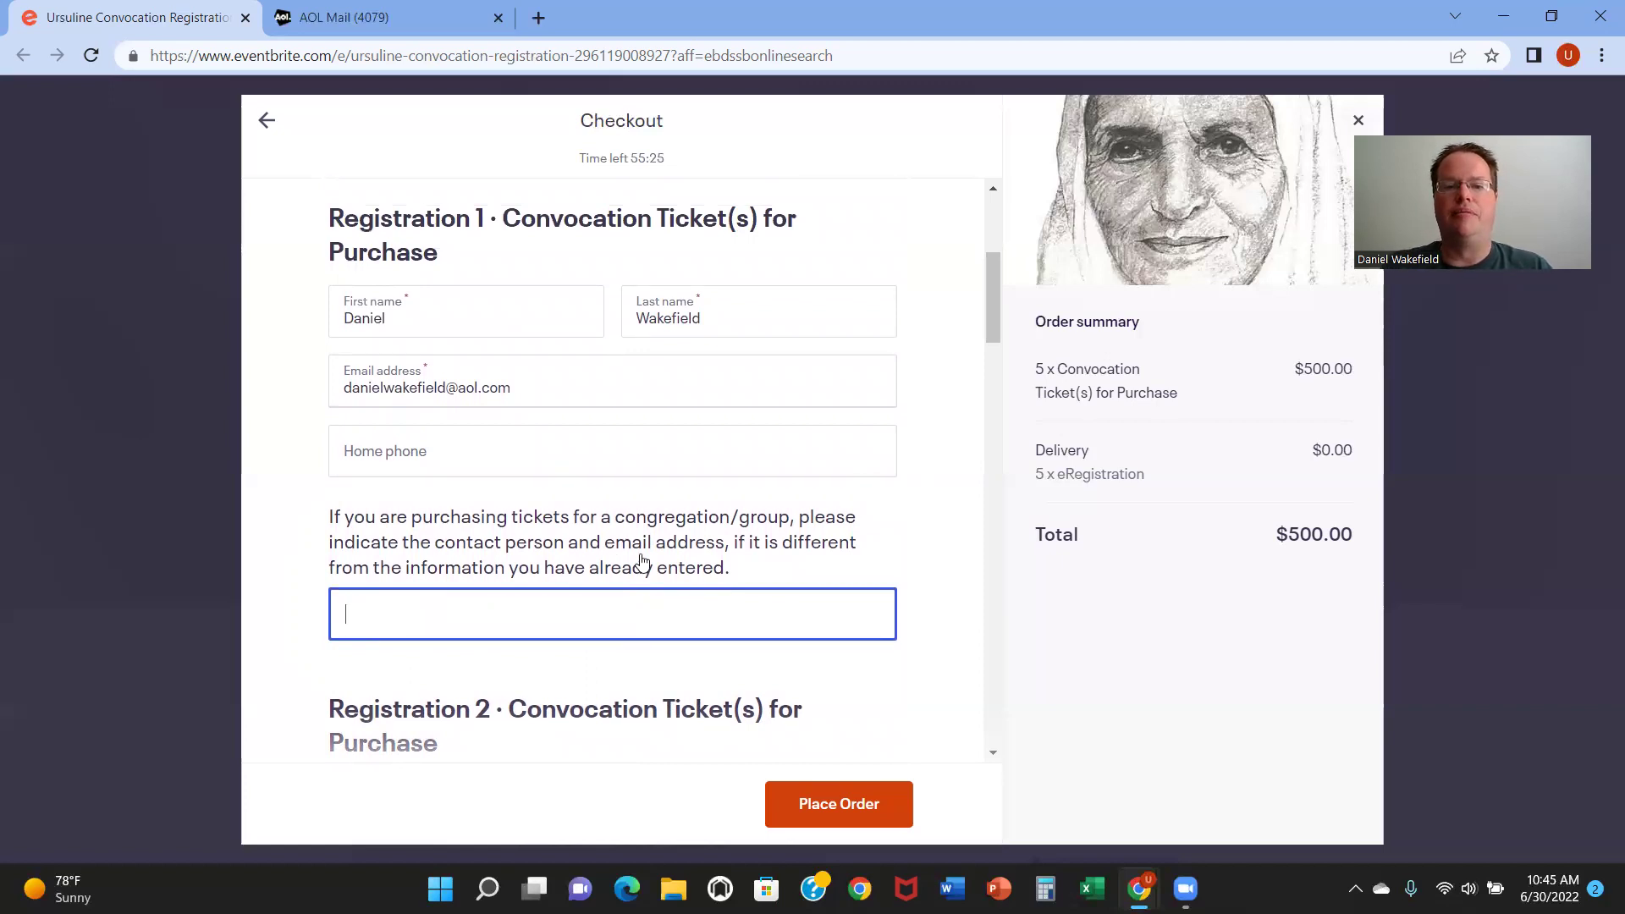
{"action": "left_click_drag", "start_coordinate": [992, 303], "coordinate": [993, 307]}
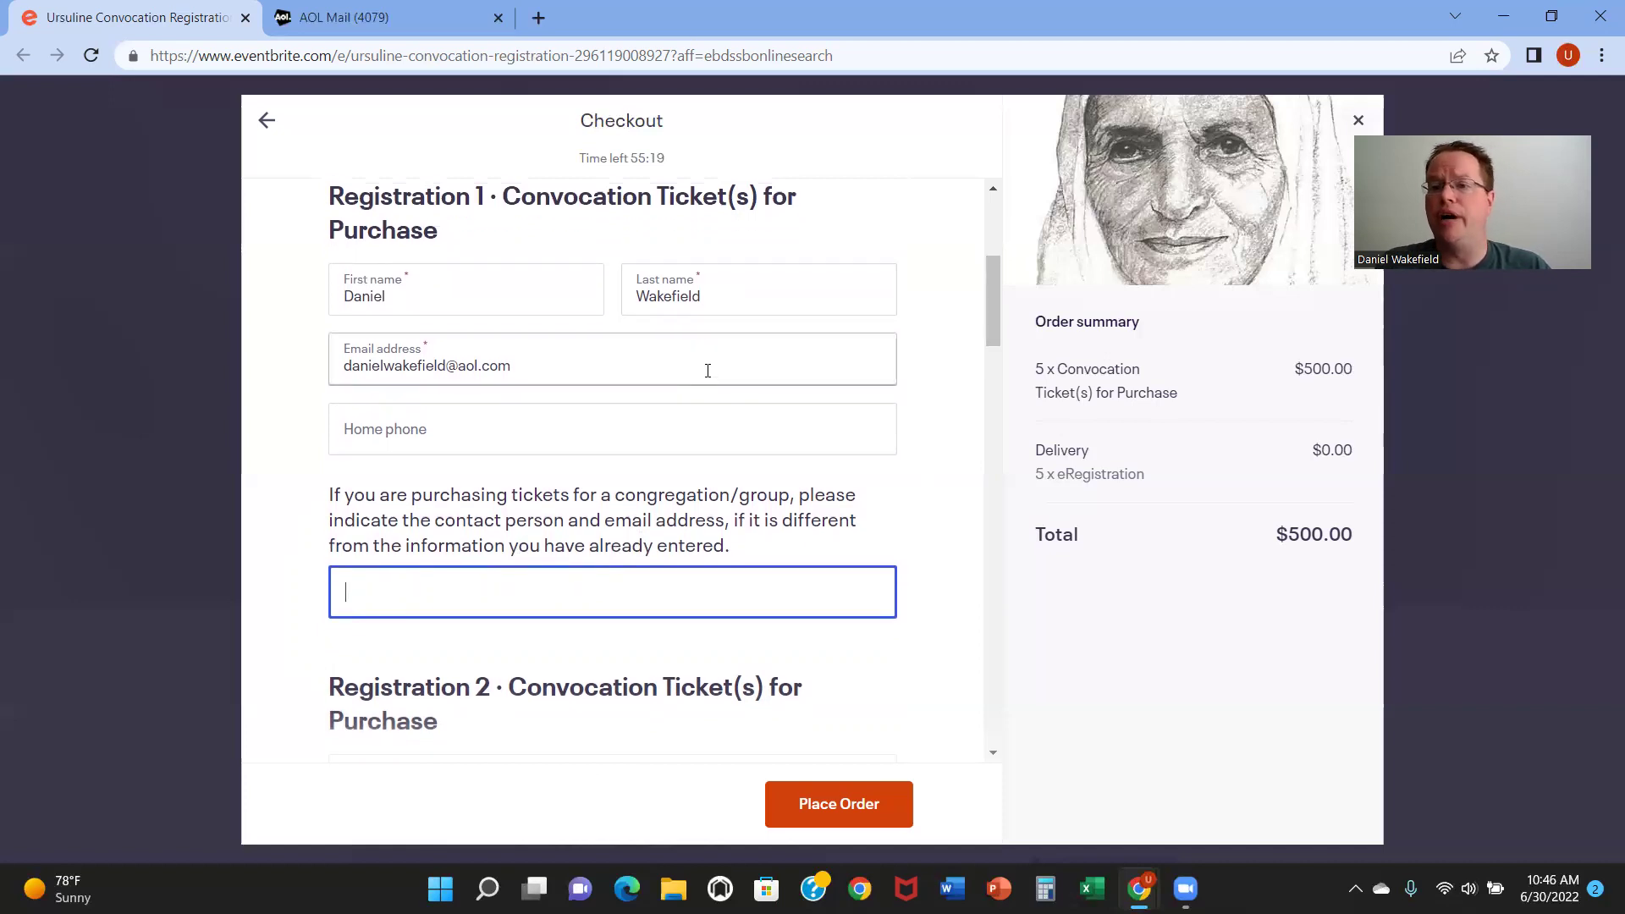
{"action": "left_click_drag", "start_coordinate": [988, 284], "coordinate": [991, 225]}
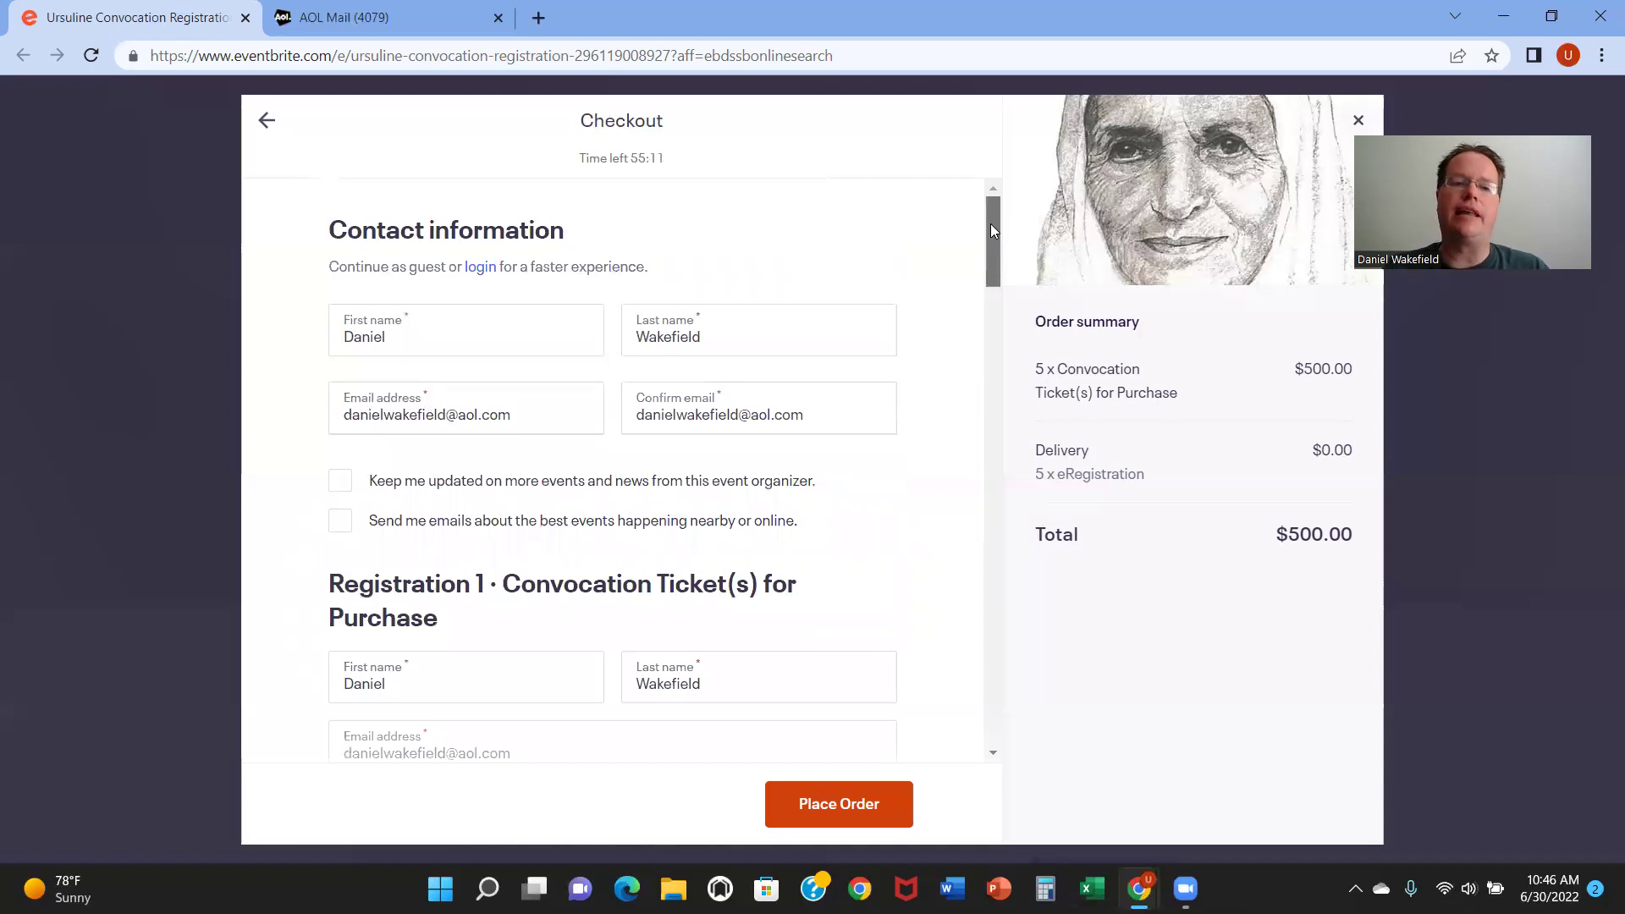
{"action": "left_click_drag", "start_coordinate": [992, 233], "coordinate": [989, 712]}
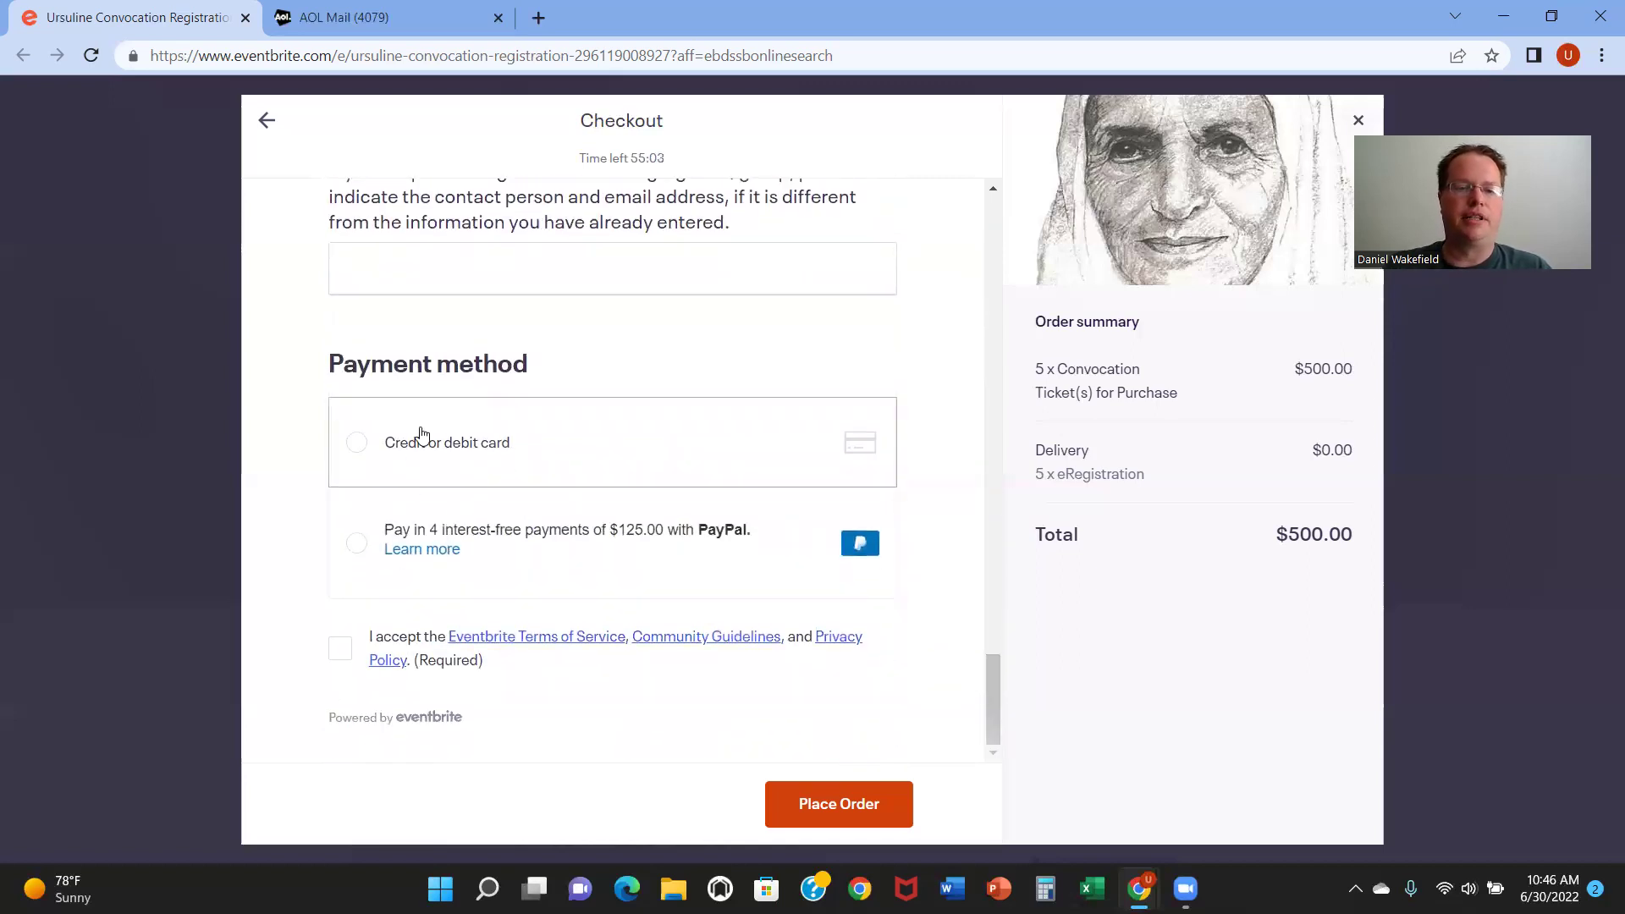
Step: Choose credit or debit card payment and accept the Eventbrite Terms of Service
{"action": "left_click", "coordinate": [376, 444]}
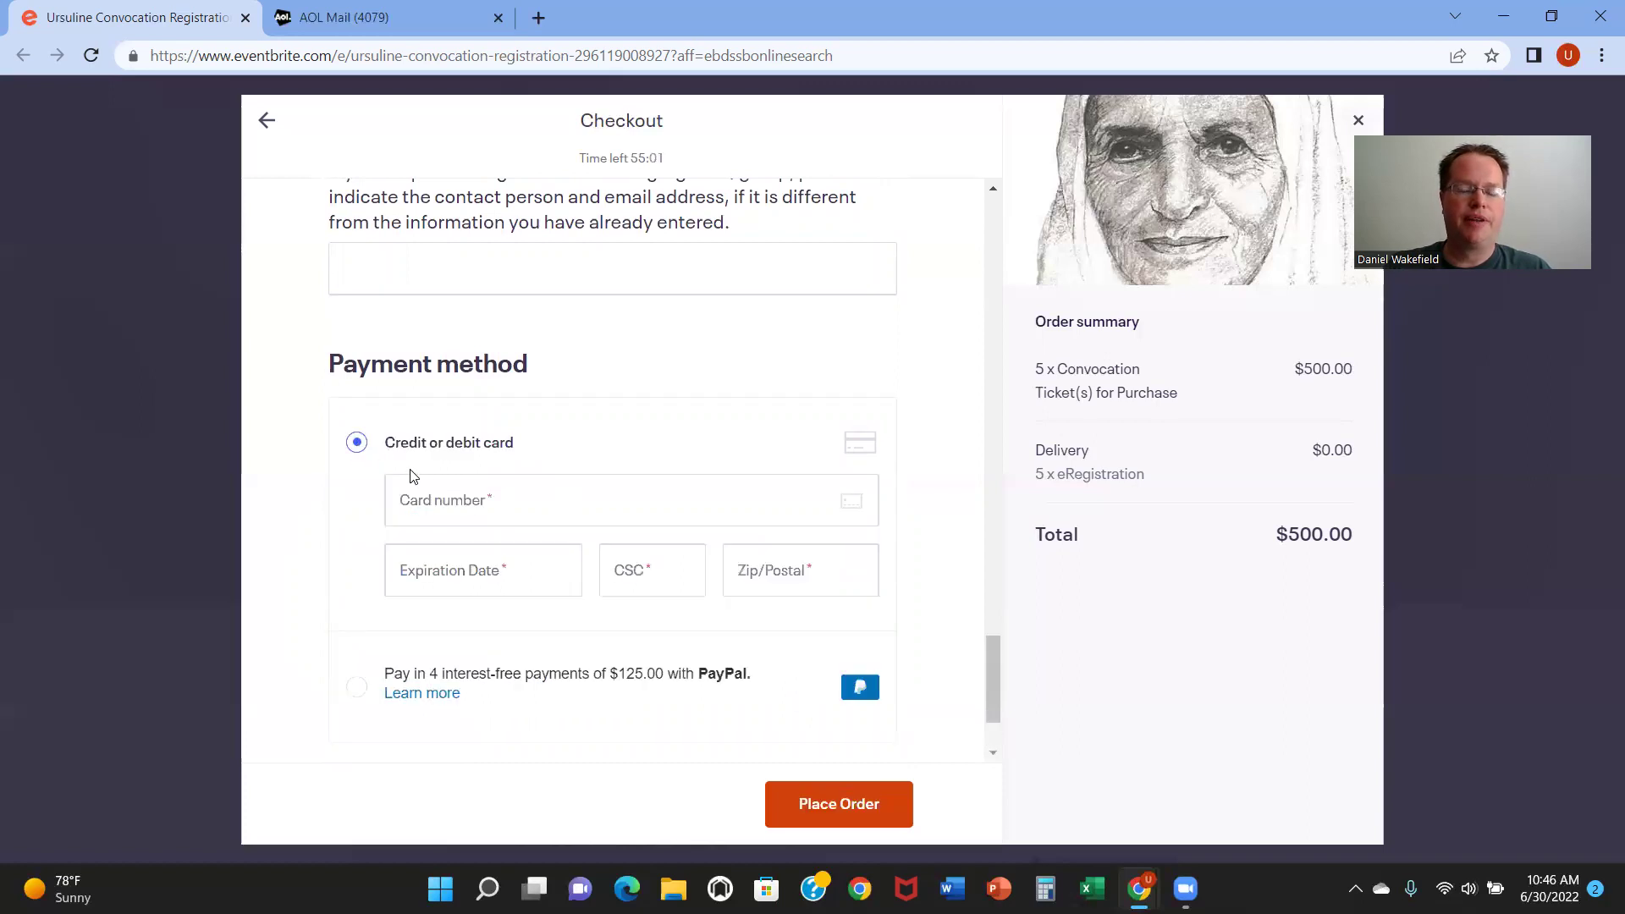
{"action": "left_click", "coordinate": [525, 493]}
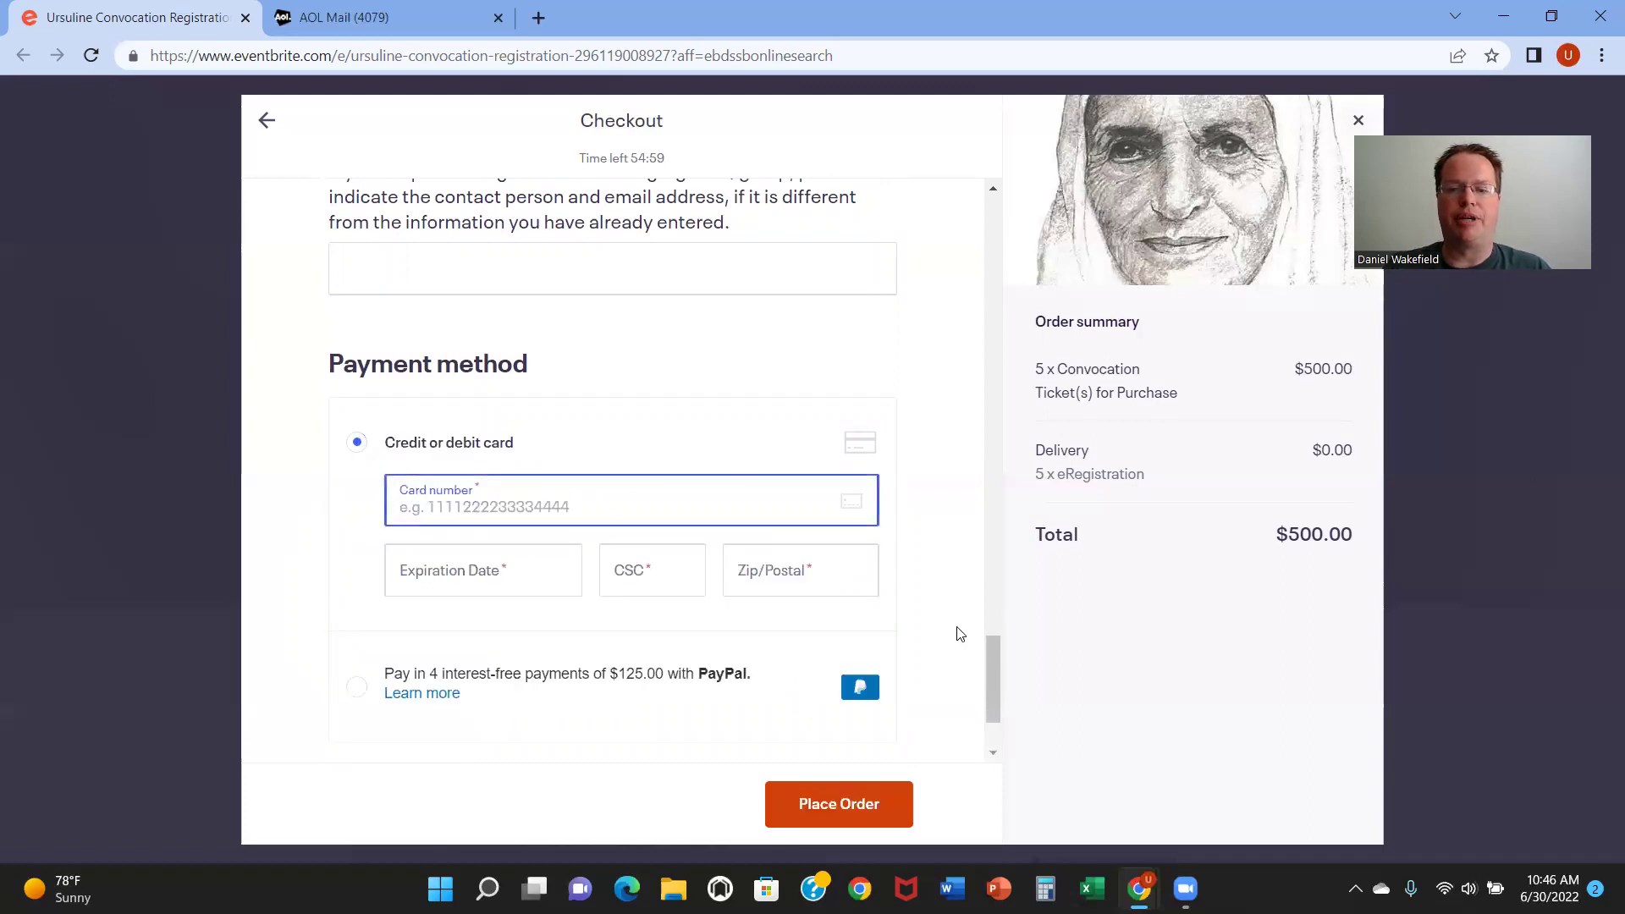
{"action": "left_click_drag", "start_coordinate": [988, 652], "coordinate": [990, 704]}
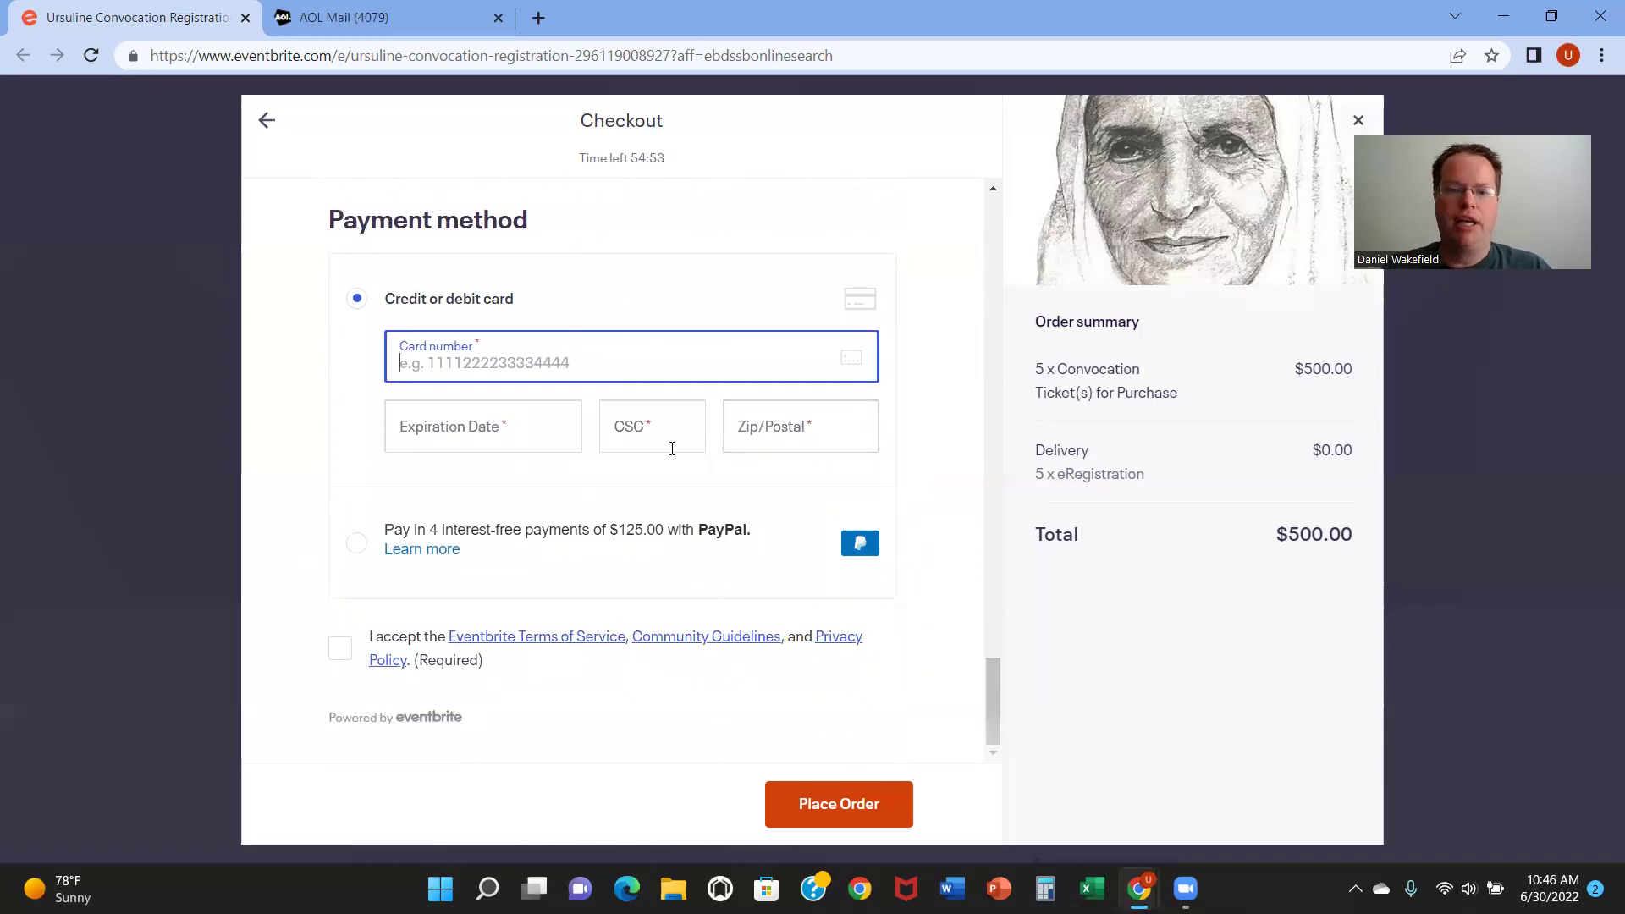
{"action": "left_click", "coordinate": [341, 654]}
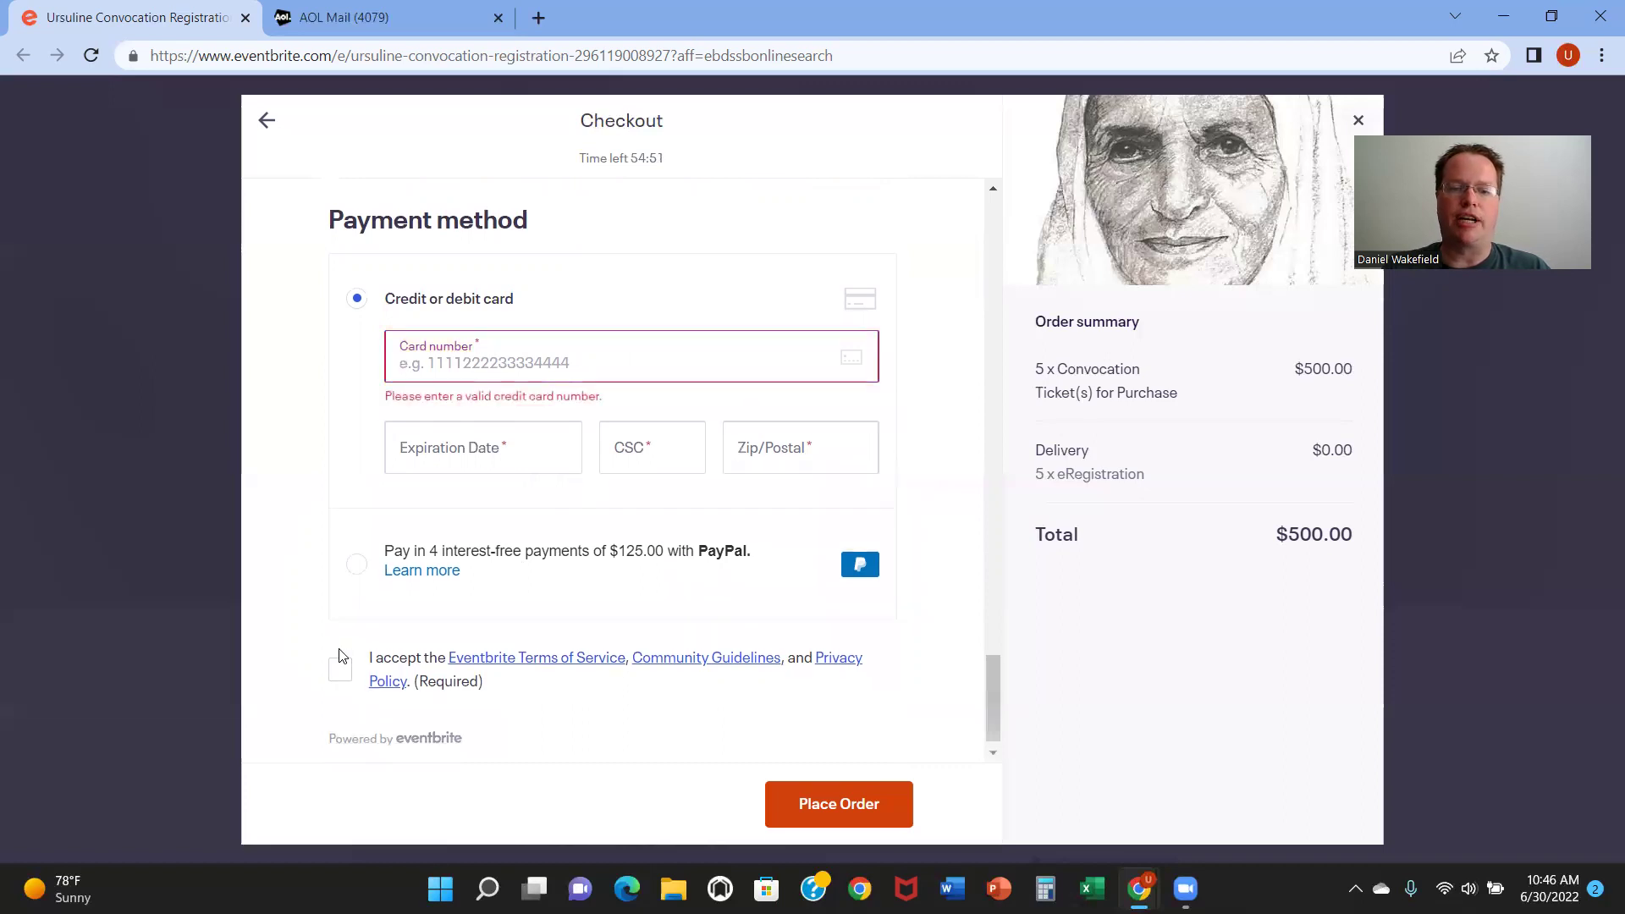
{"action": "left_click", "coordinate": [340, 669]}
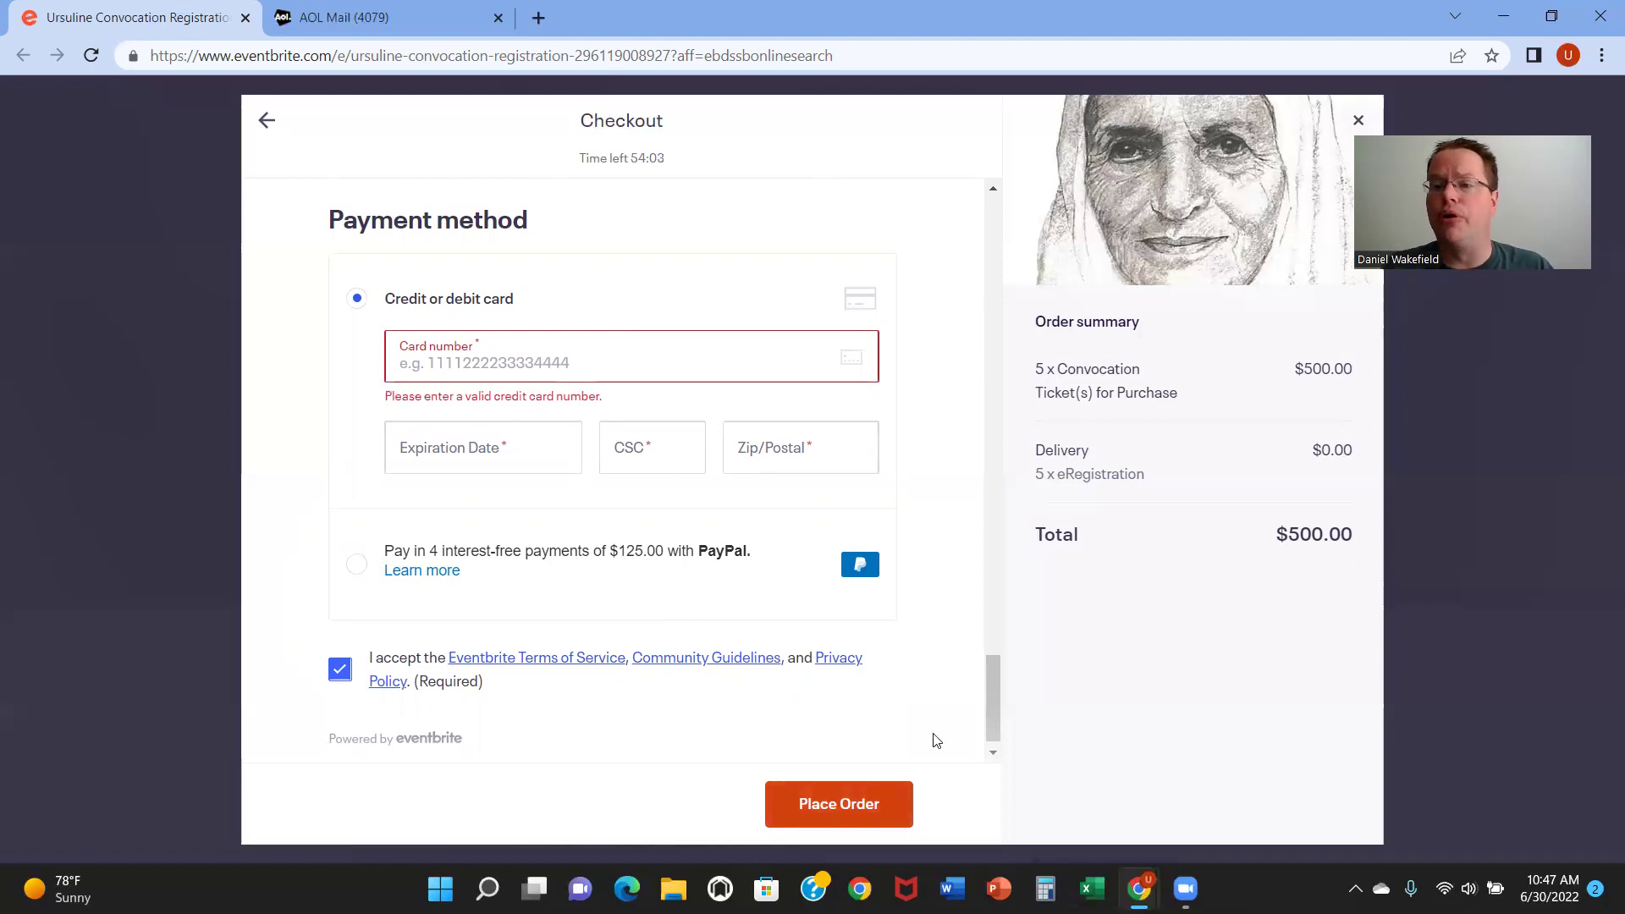
Step: Close the Checkout window and confirm Leave to return to the event page
{"action": "left_click_drag", "start_coordinate": [992, 713], "coordinate": [1013, 248]}
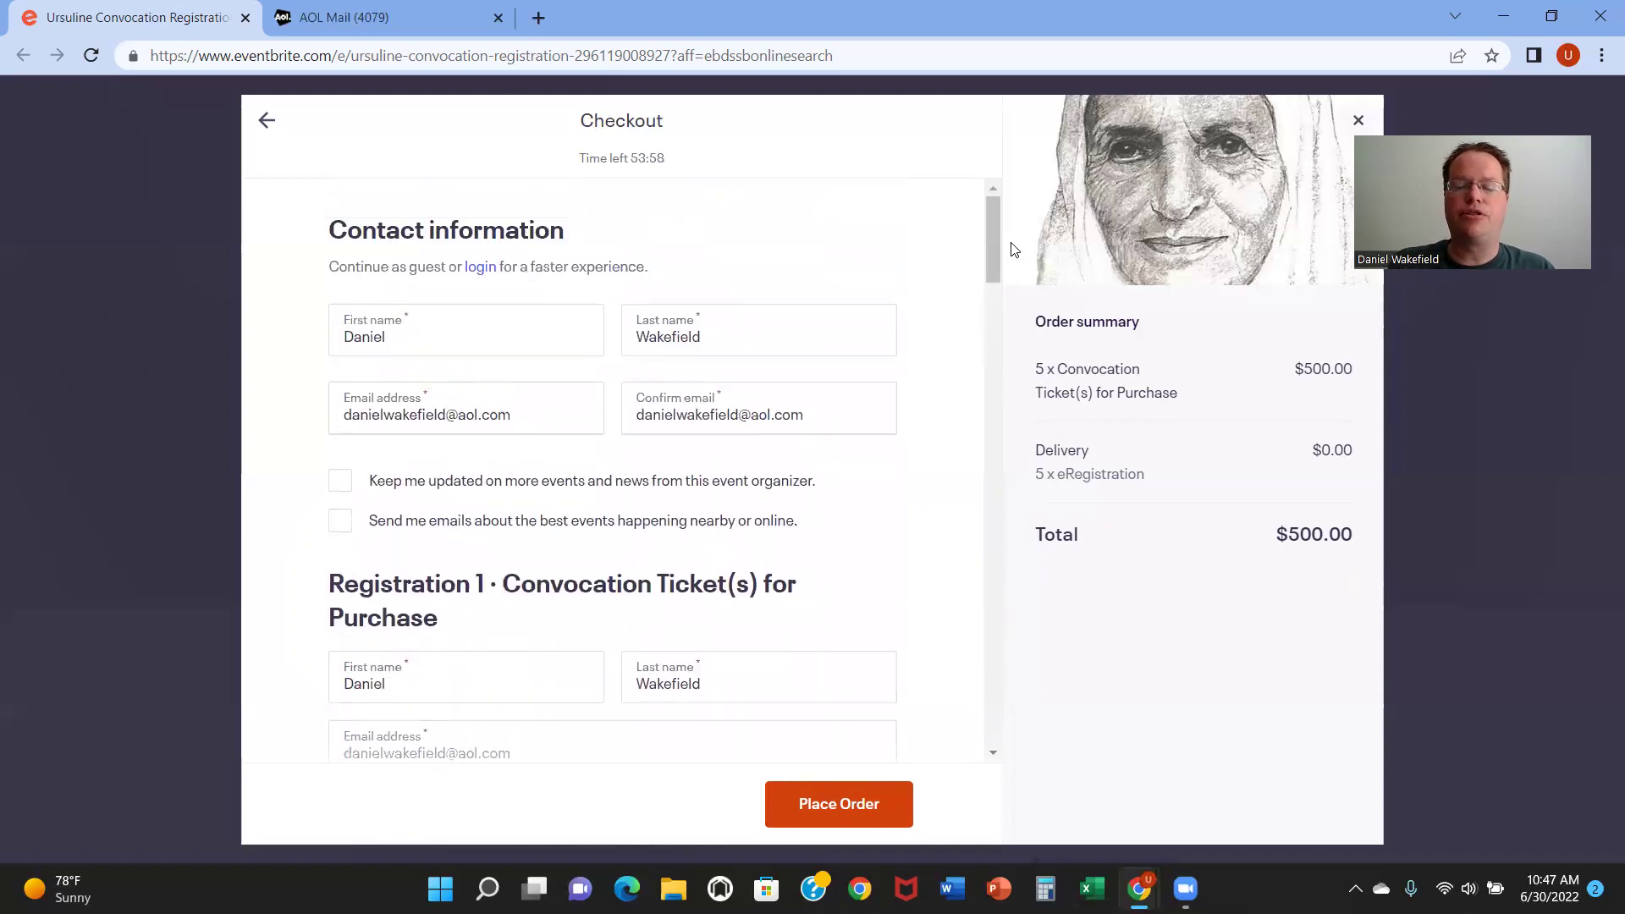
{"action": "left_click", "coordinate": [1339, 131]}
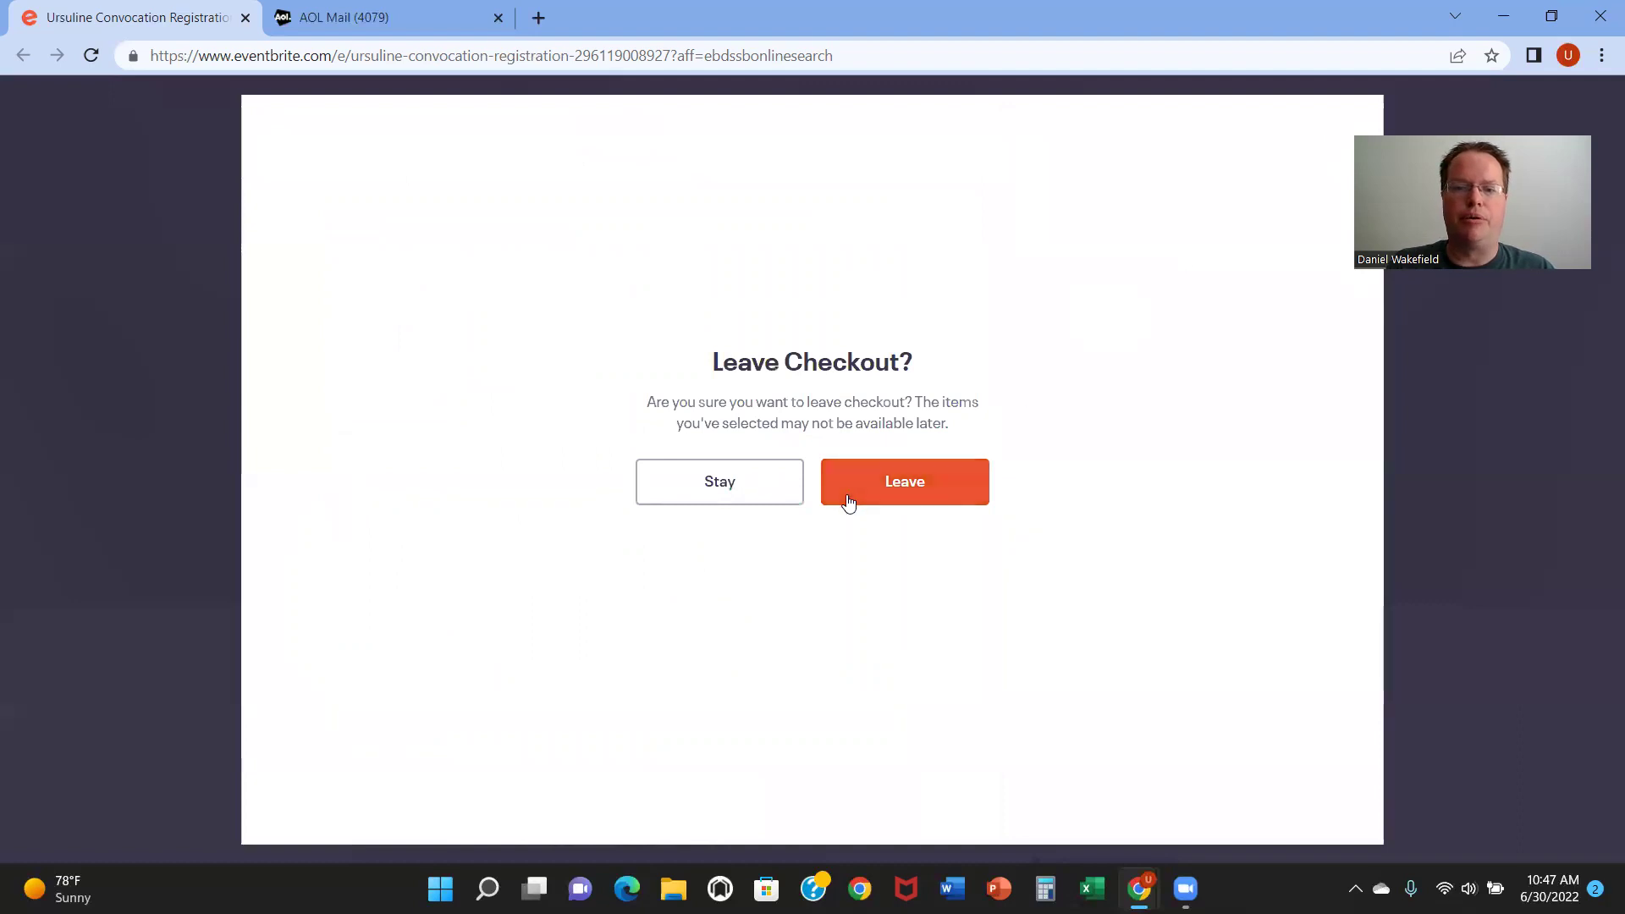
{"action": "left_click", "coordinate": [906, 489]}
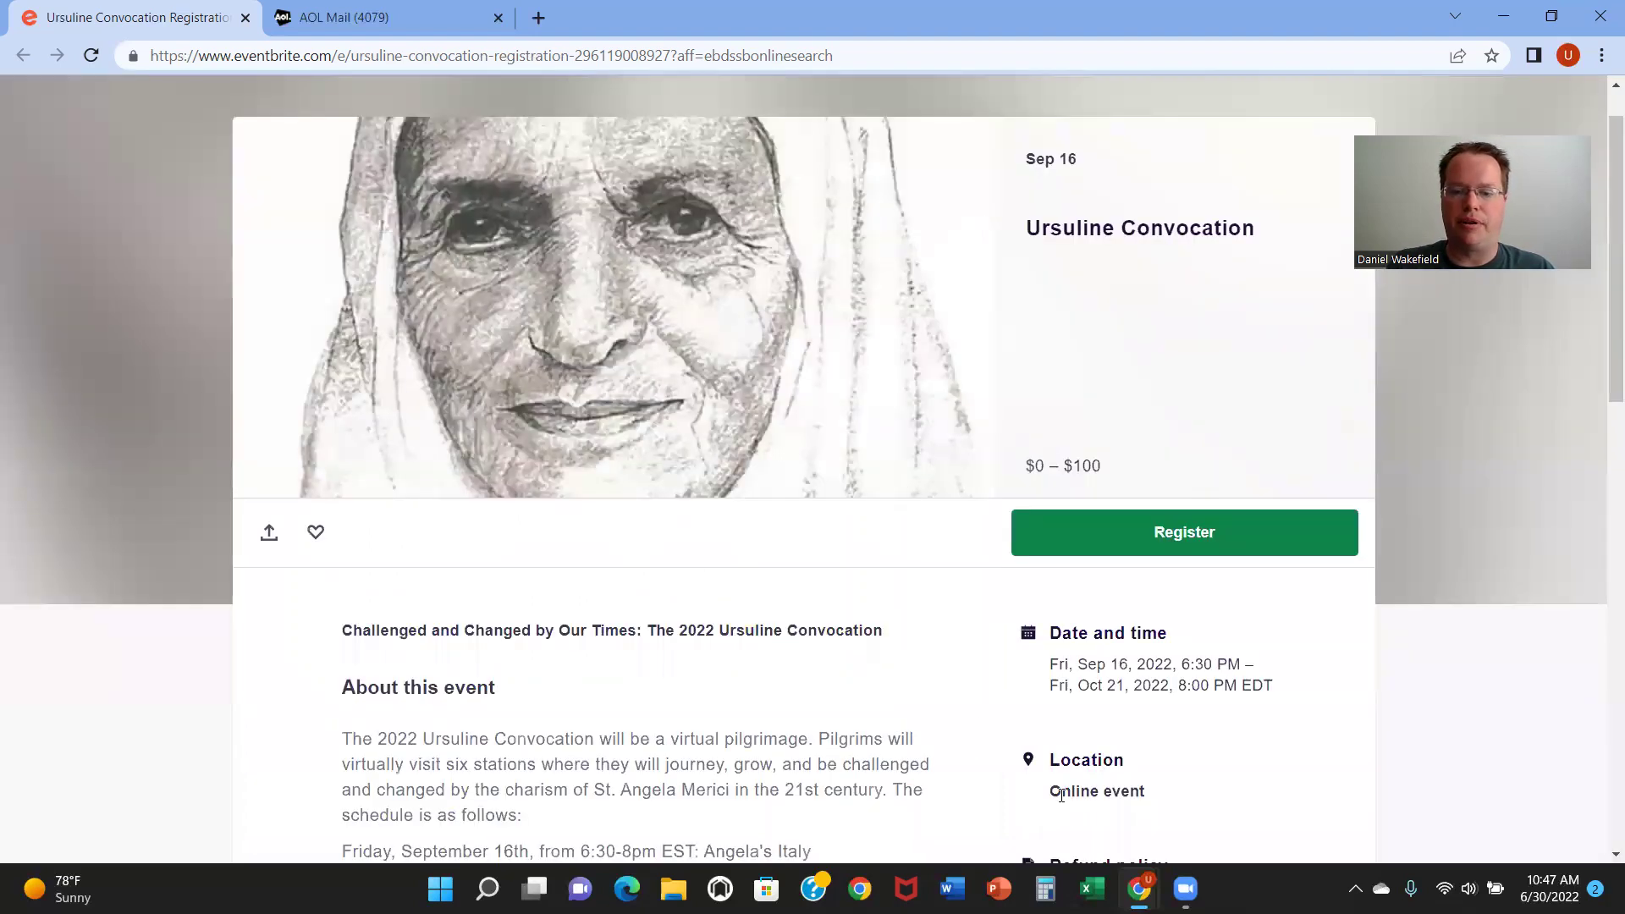
Step: Read through the Eventbrite registration confirmation email in AOL Mail, then close it
{"action": "mouse_move", "coordinate": [1139, 888]}
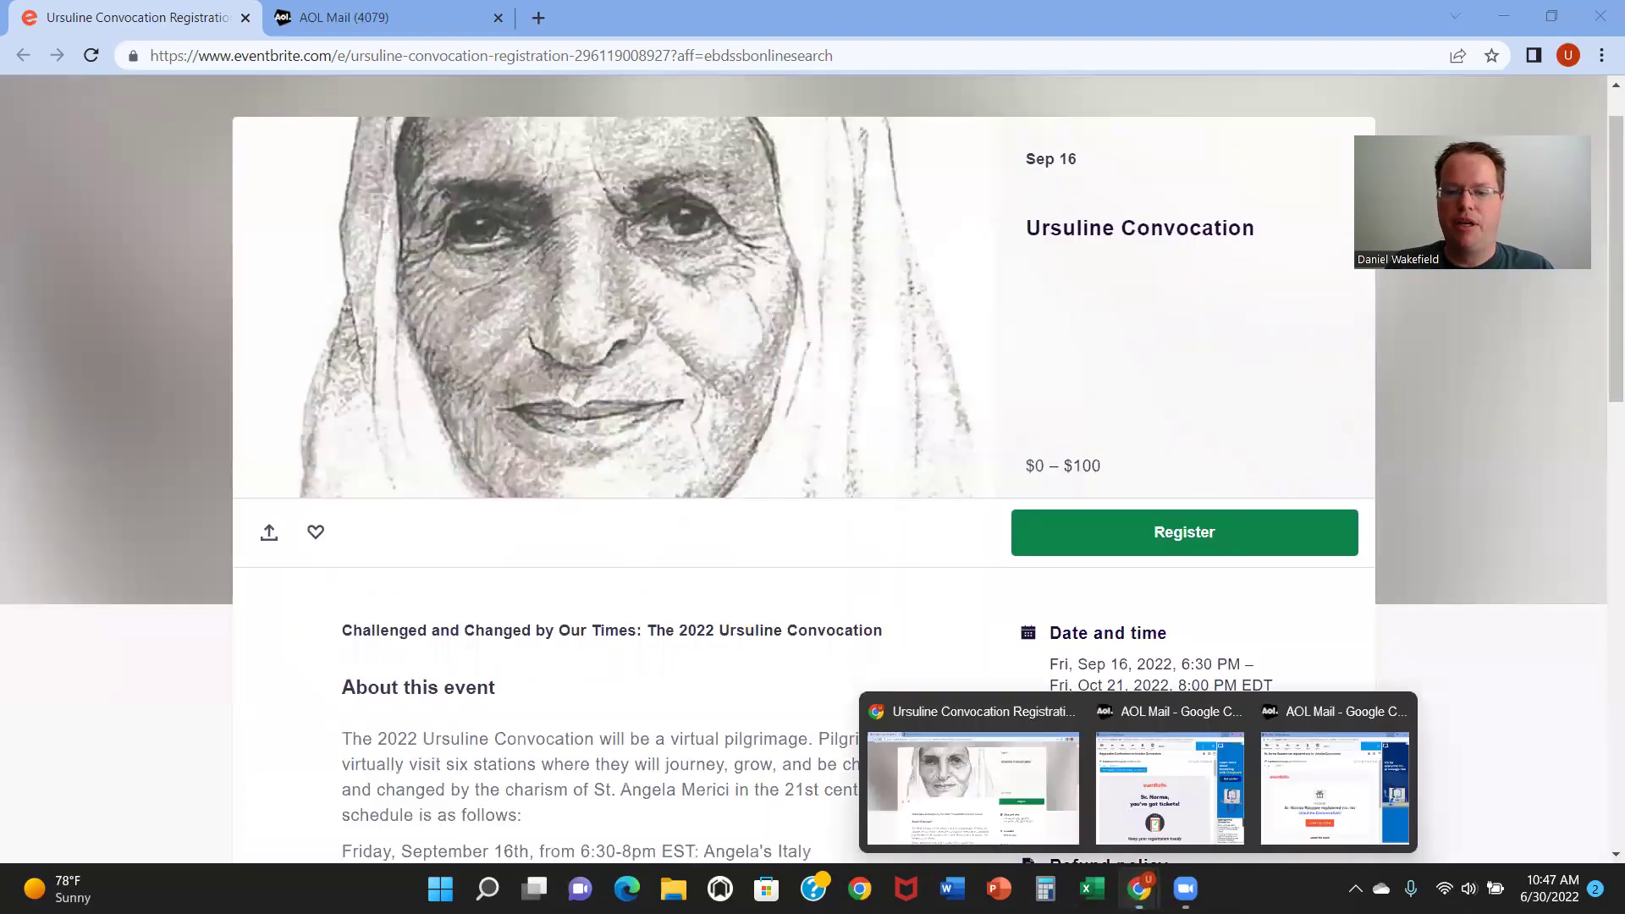
{"action": "left_click", "coordinate": [1156, 795]}
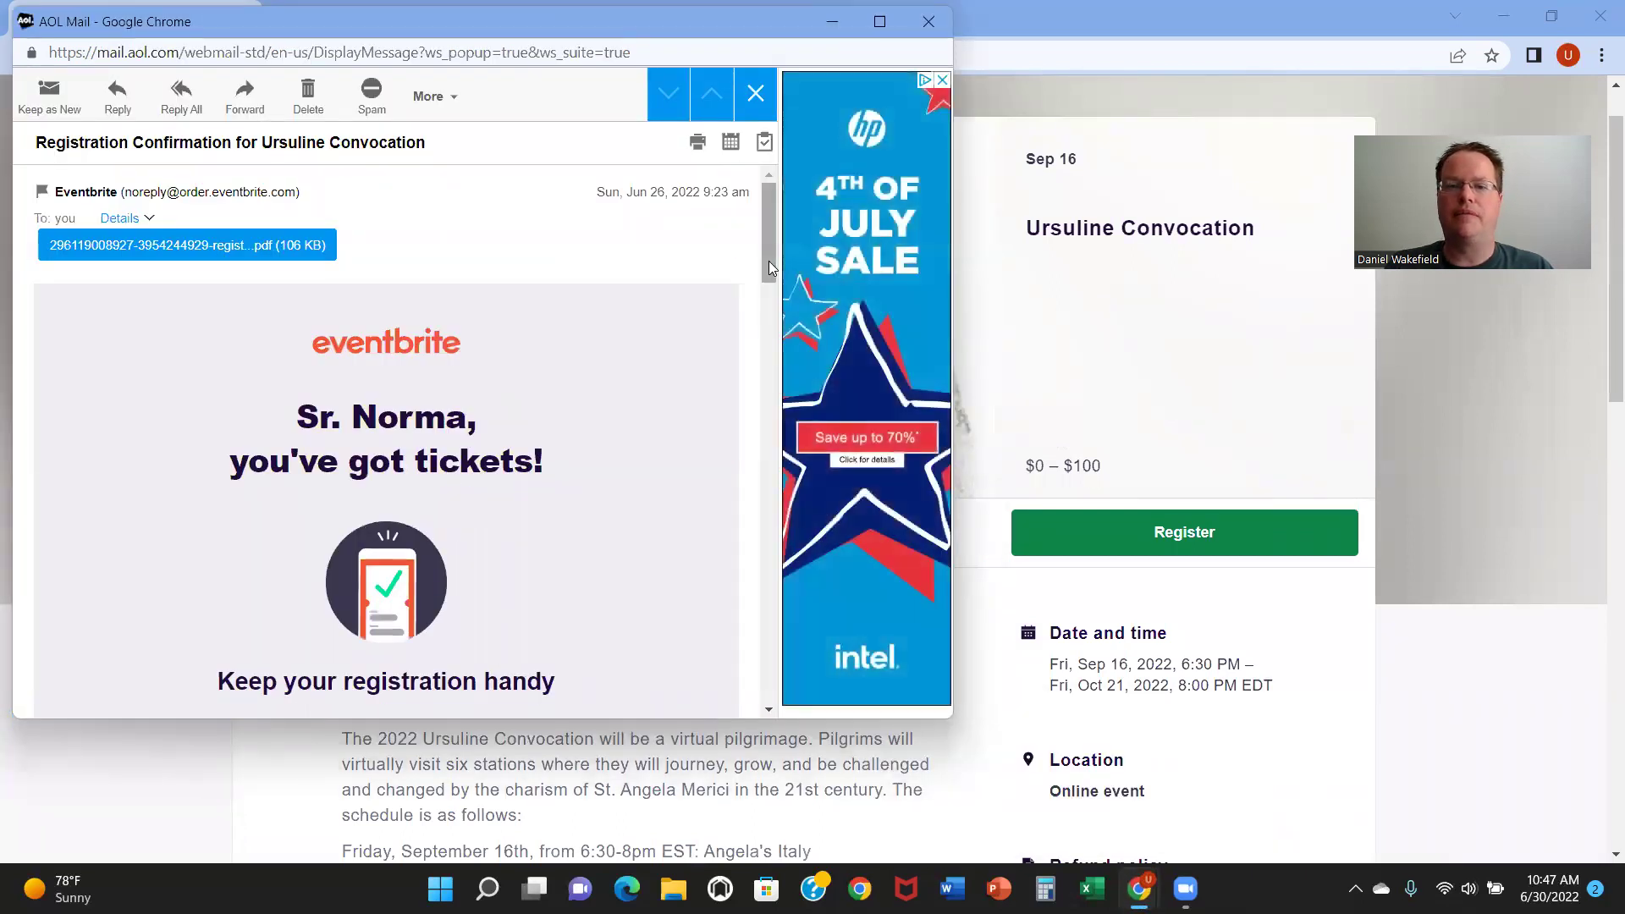
{"action": "left_click_drag", "start_coordinate": [769, 263], "coordinate": [743, 440]}
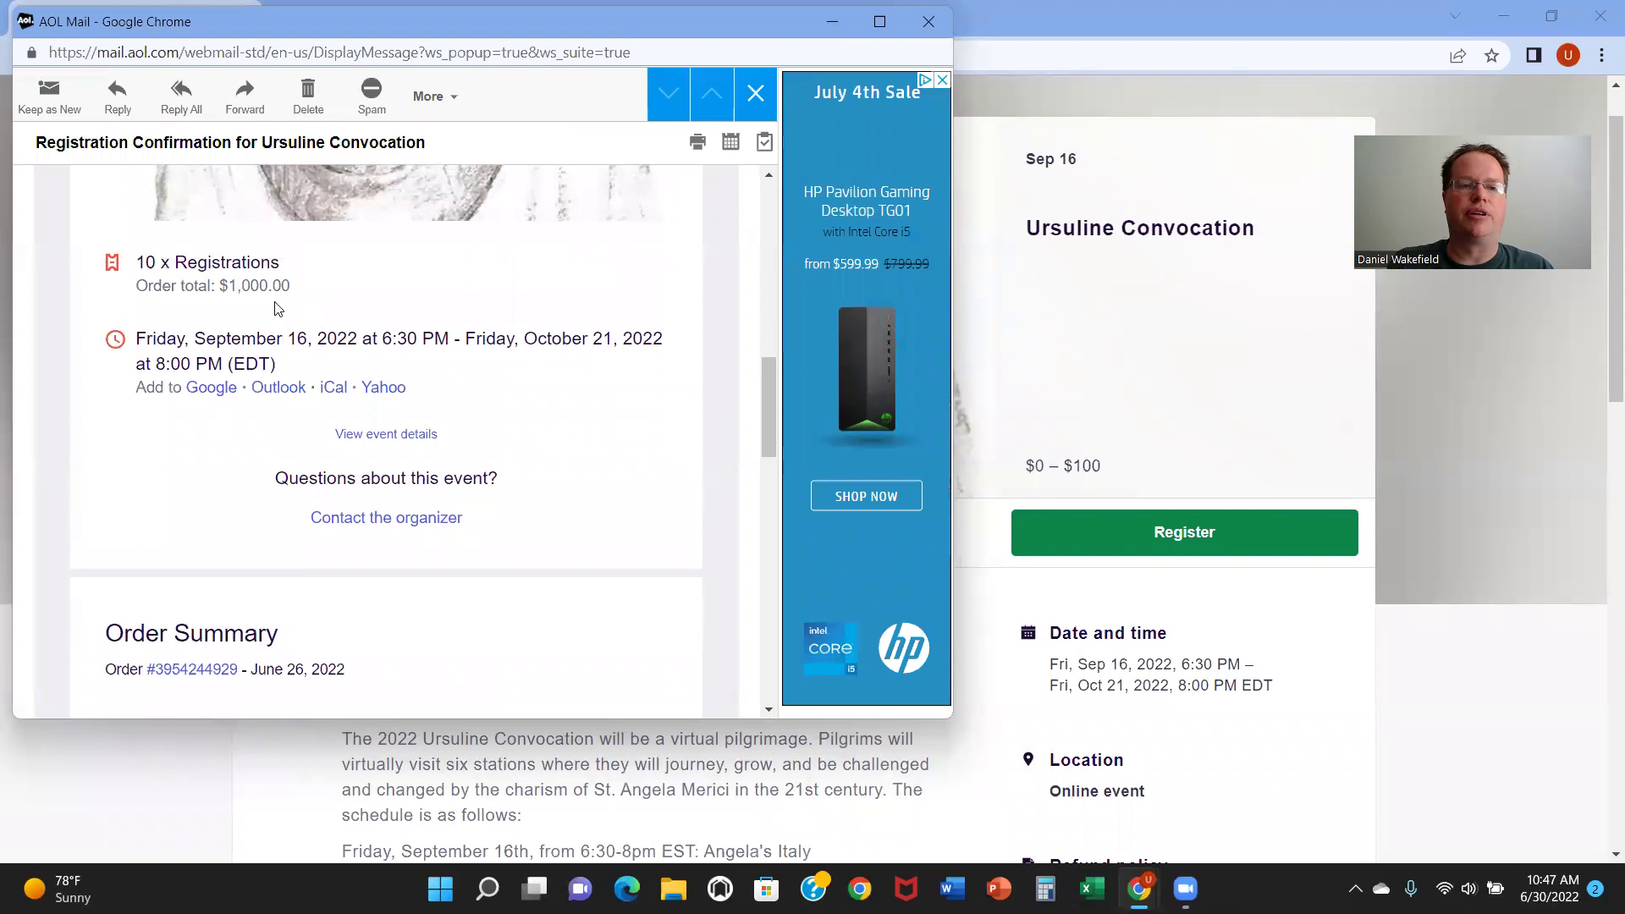
{"action": "left_click_drag", "start_coordinate": [767, 379], "coordinate": [758, 464]}
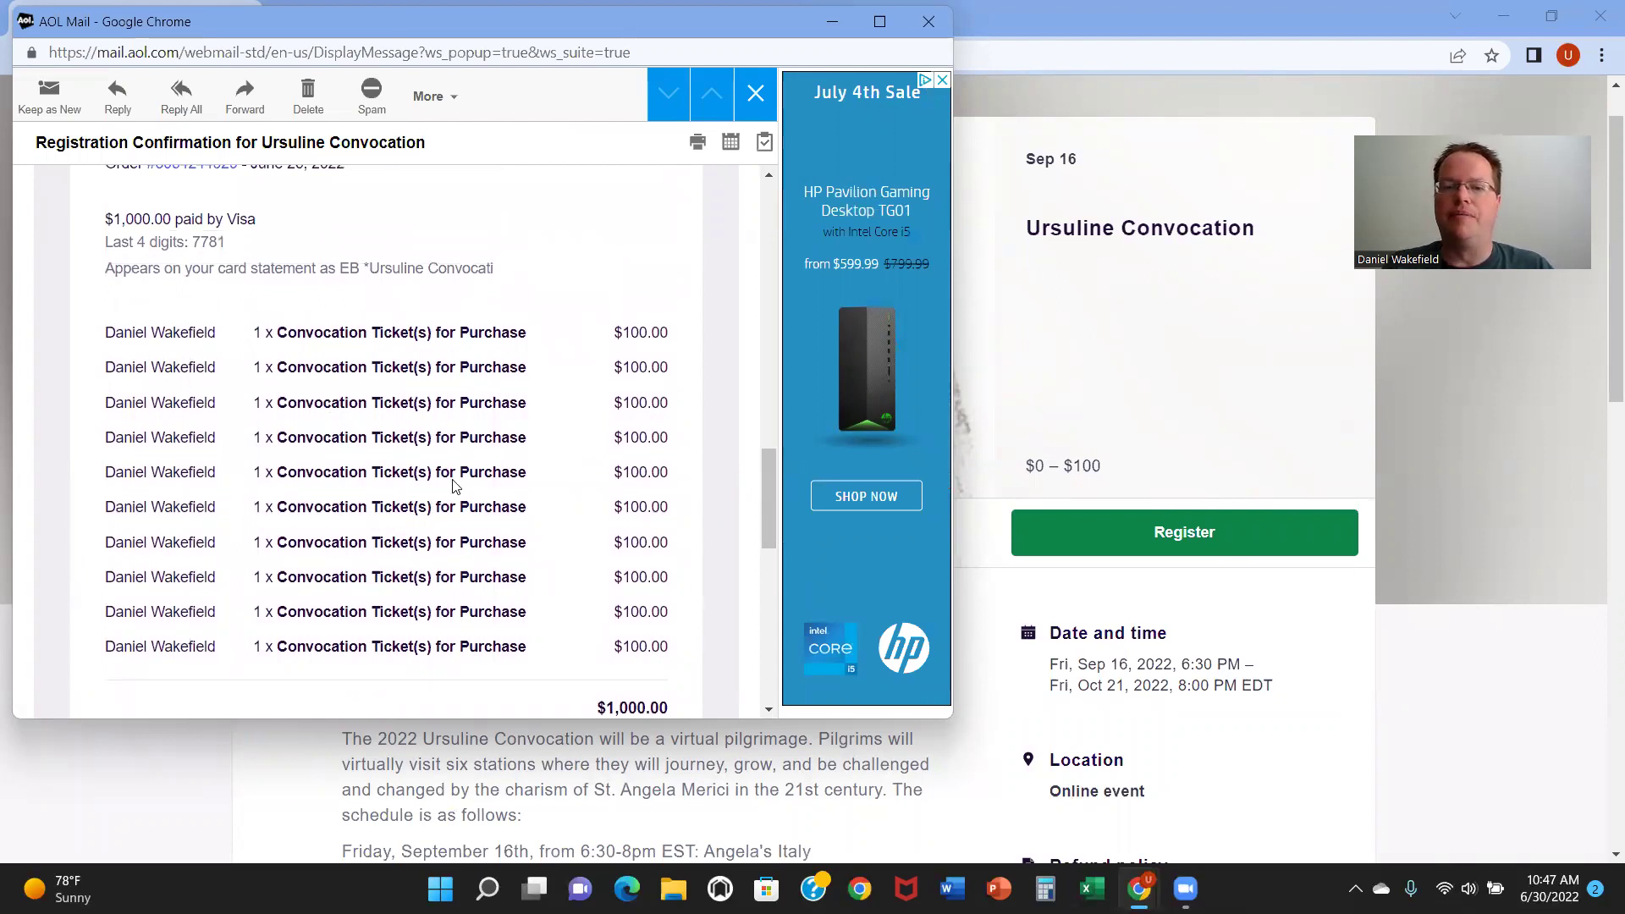
{"action": "left_click_drag", "start_coordinate": [767, 460], "coordinate": [760, 462]}
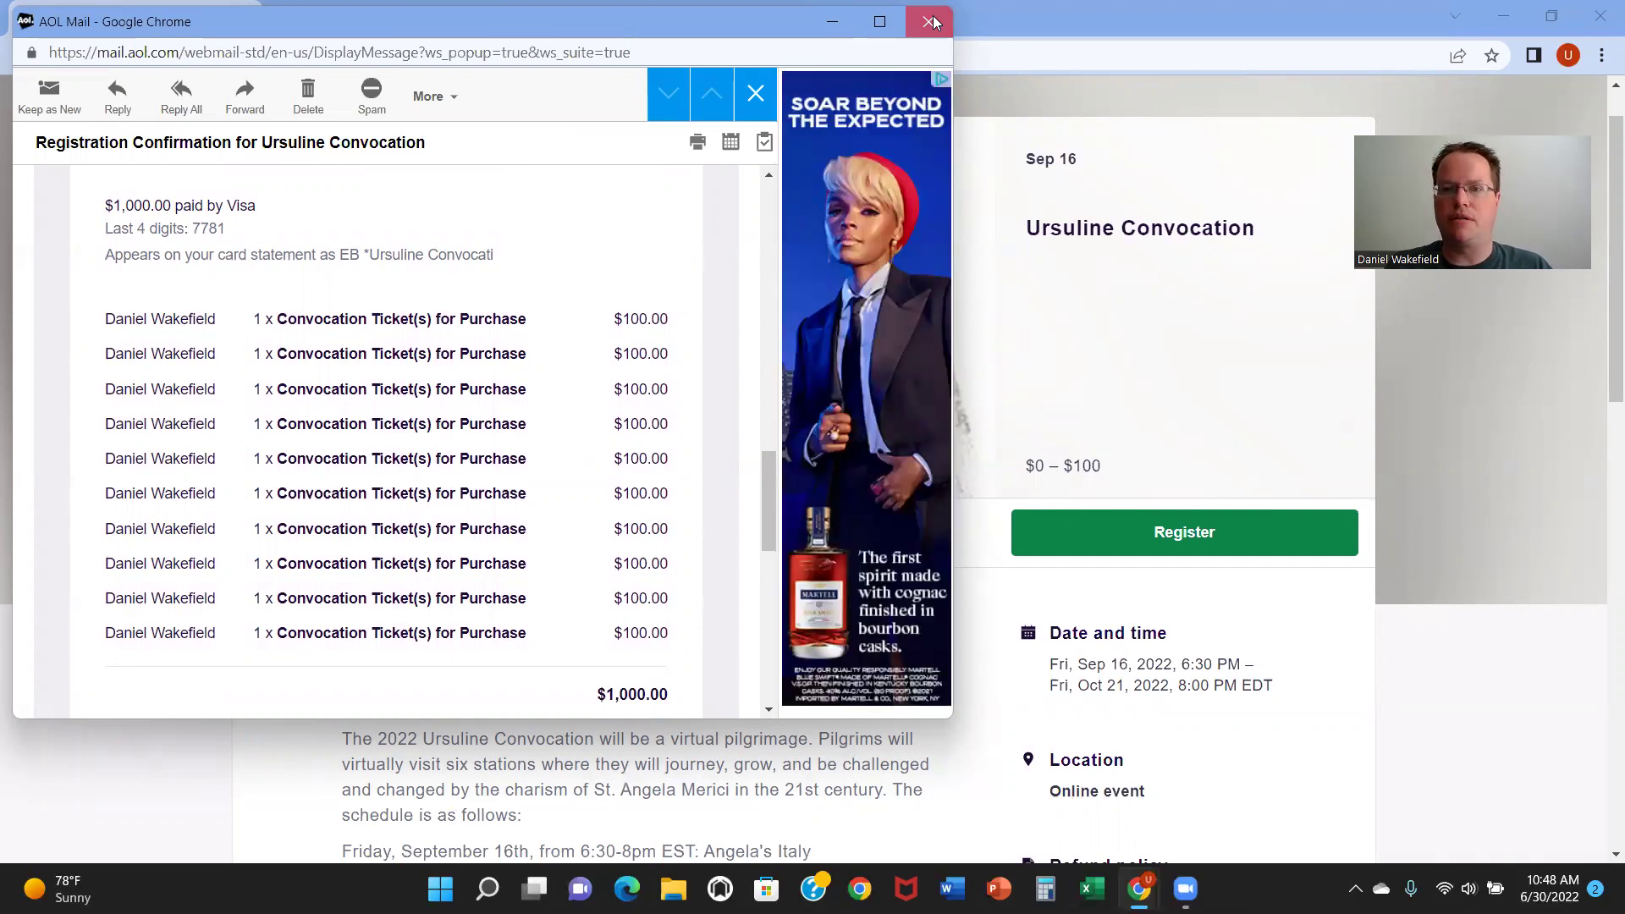
{"action": "left_click", "coordinate": [932, 15]}
Step: View the other Eventbrite email about being registered by someone else, then close it
{"action": "mouse_move", "coordinate": [1139, 889]}
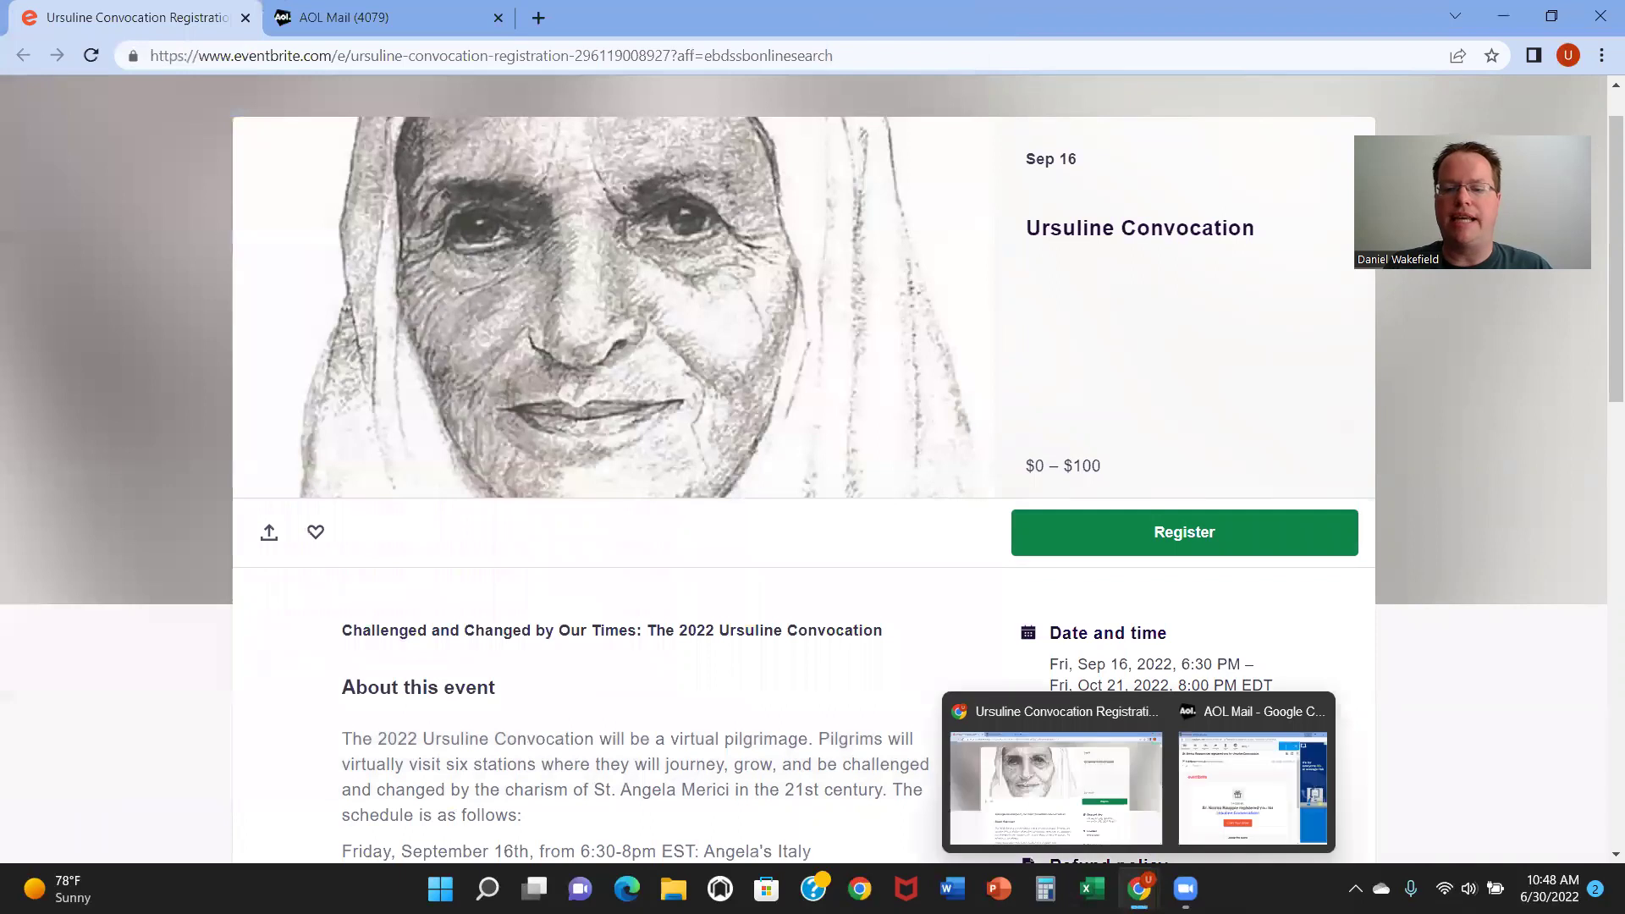
{"action": "left_click", "coordinate": [1230, 775]}
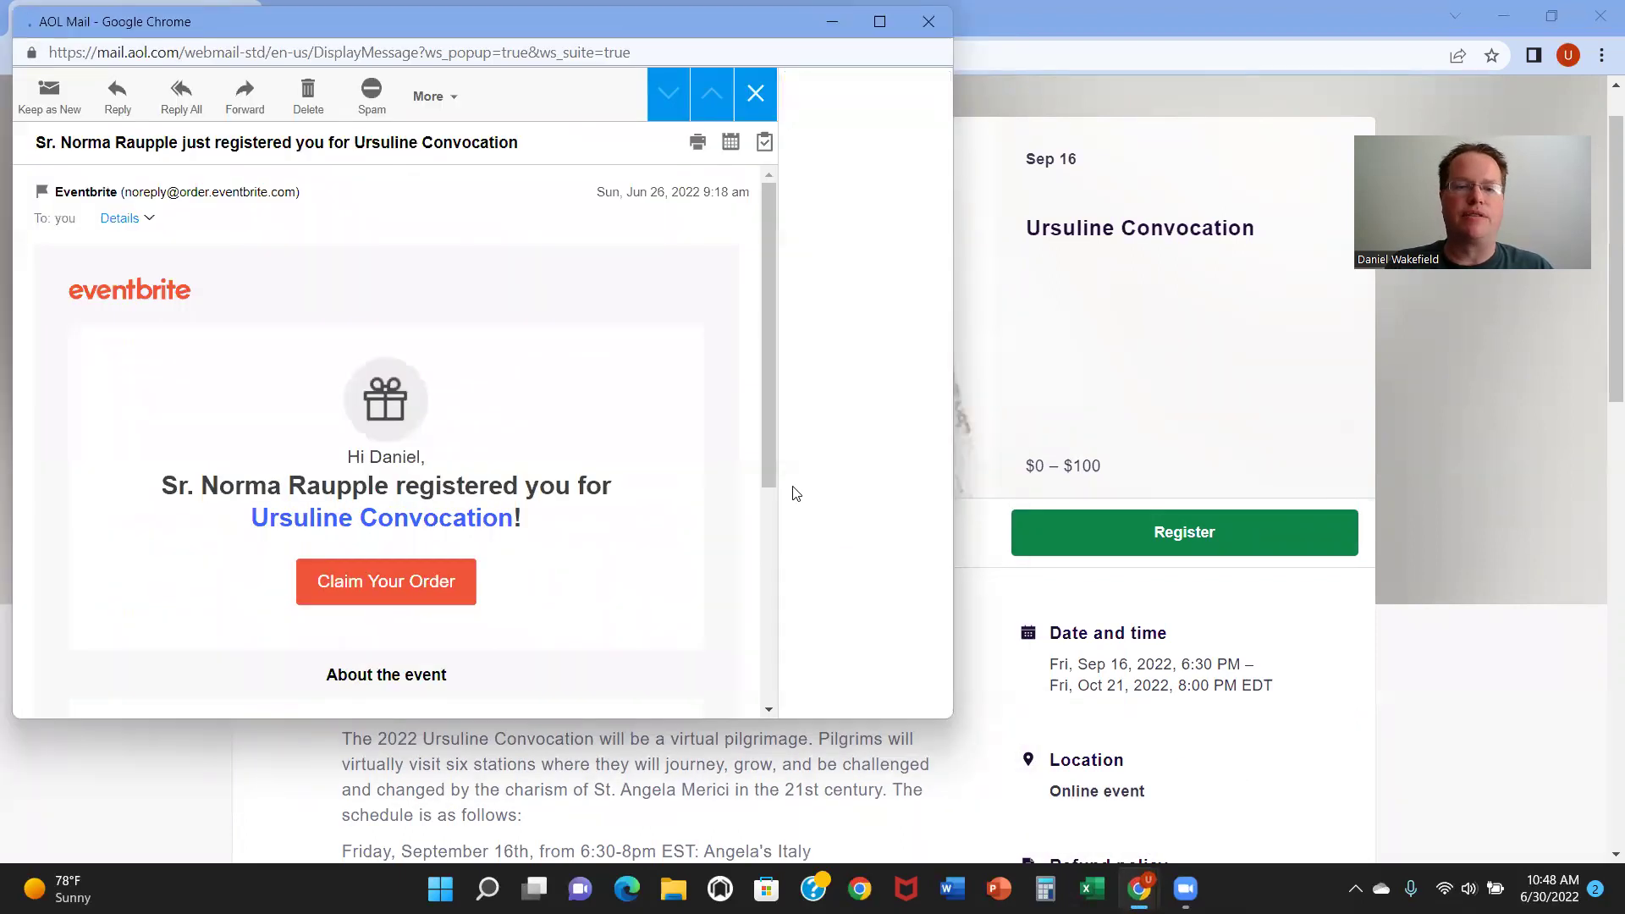
{"action": "left_click_drag", "start_coordinate": [767, 455], "coordinate": [757, 405]}
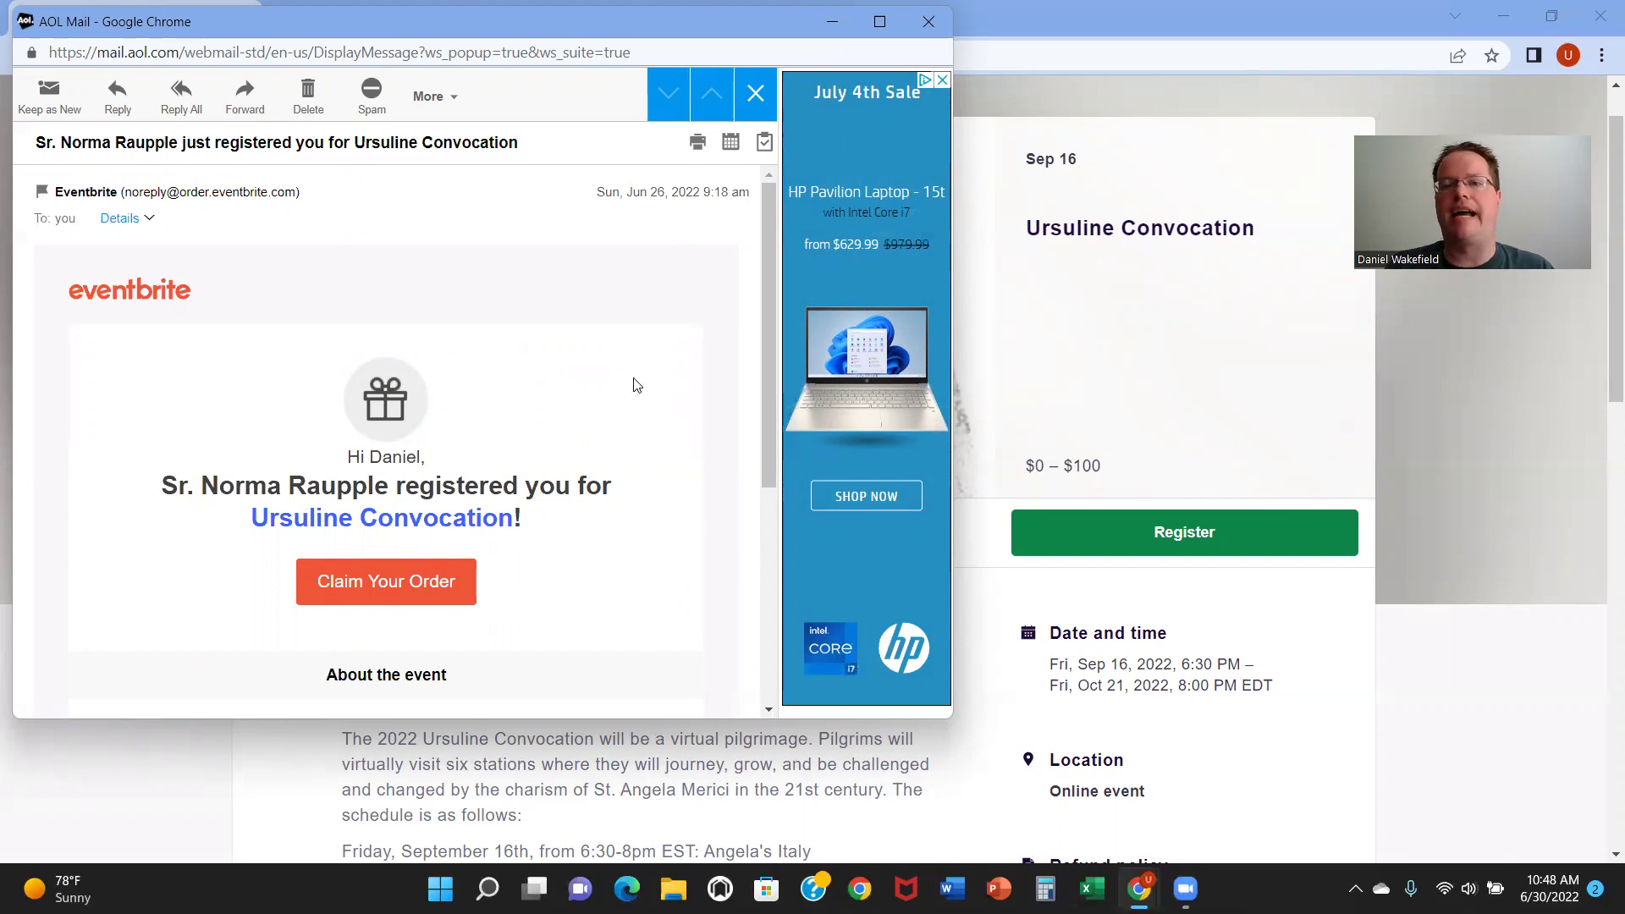
{"action": "left_click", "coordinate": [939, 25]}
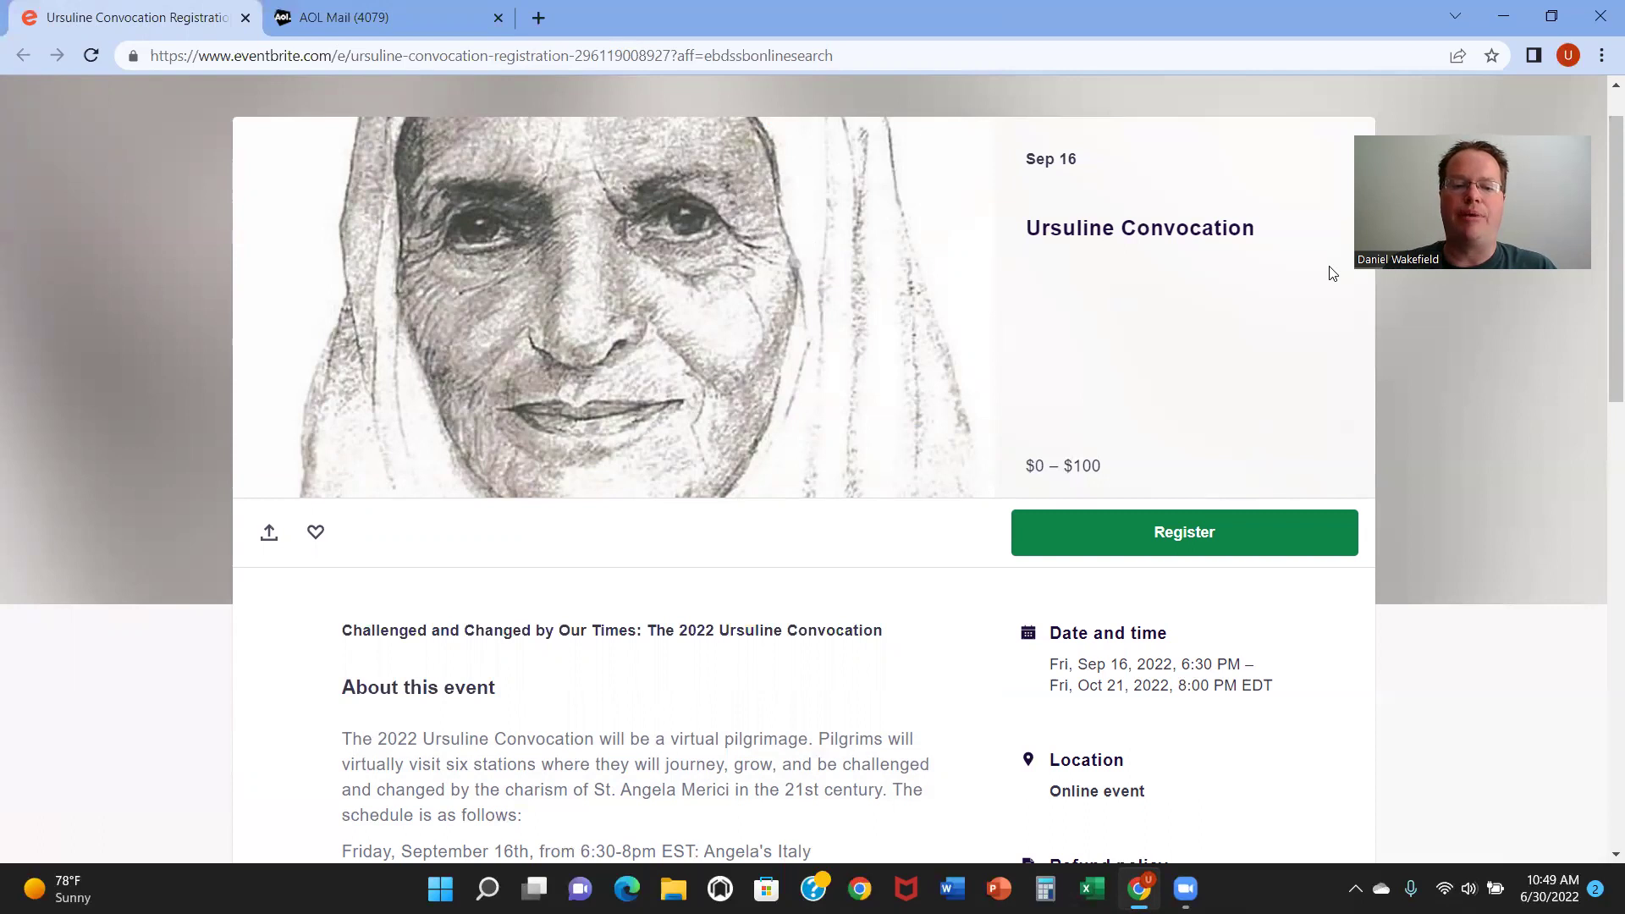
{"action": "left_click_drag", "start_coordinate": [1601, 317], "coordinate": [1599, 668]}
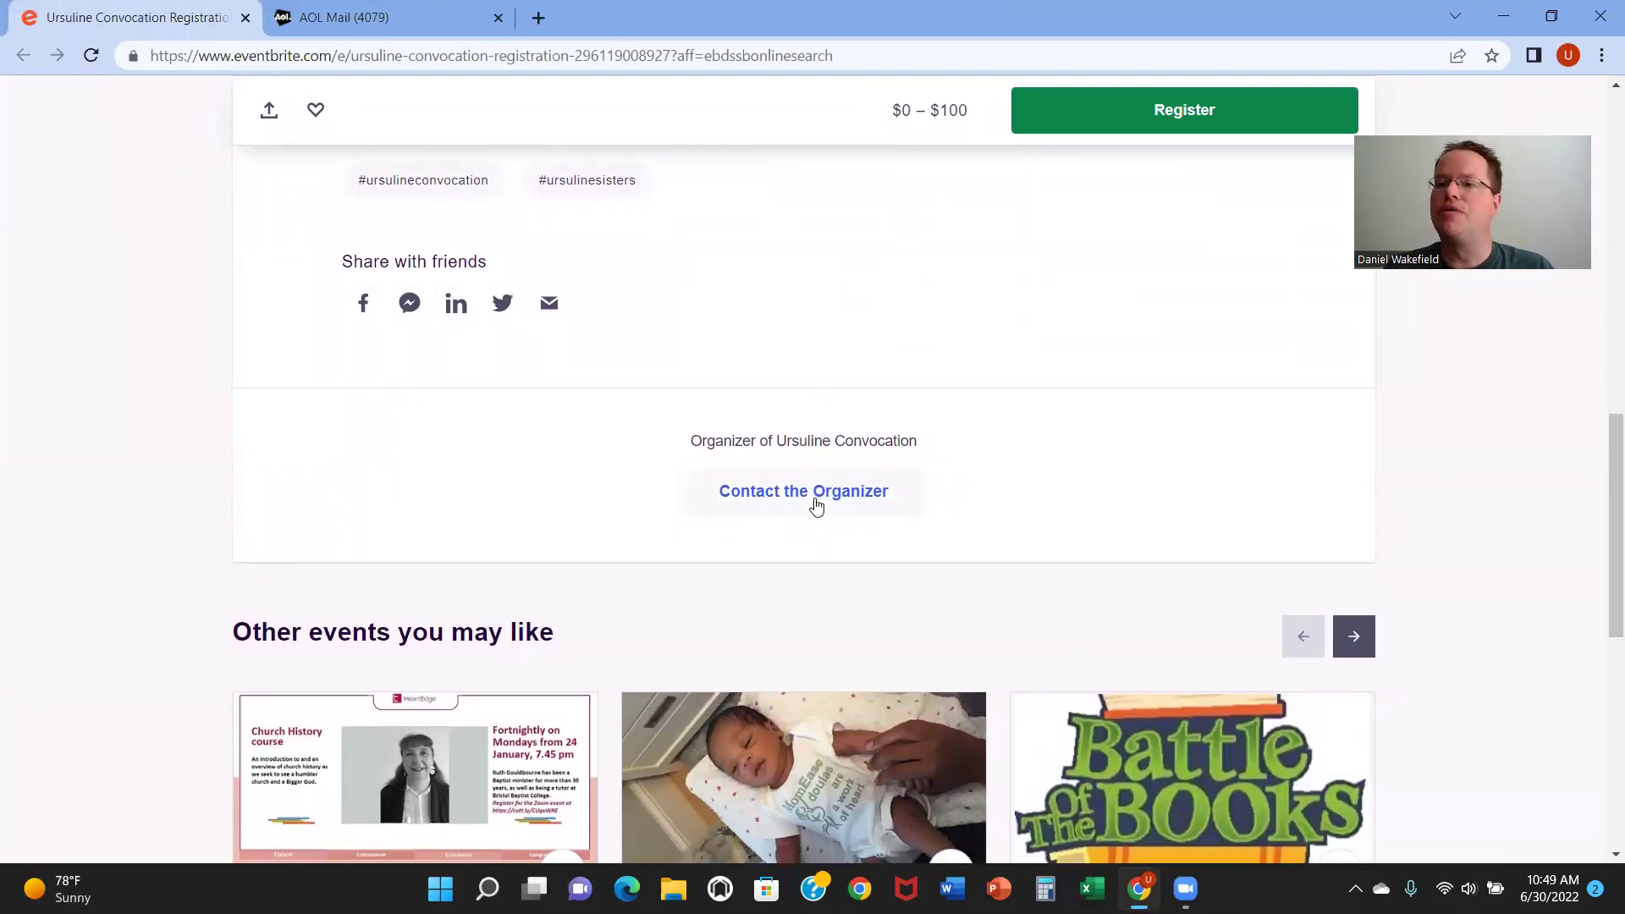
{"action": "left_click_drag", "start_coordinate": [1599, 471], "coordinate": [1601, 221]}
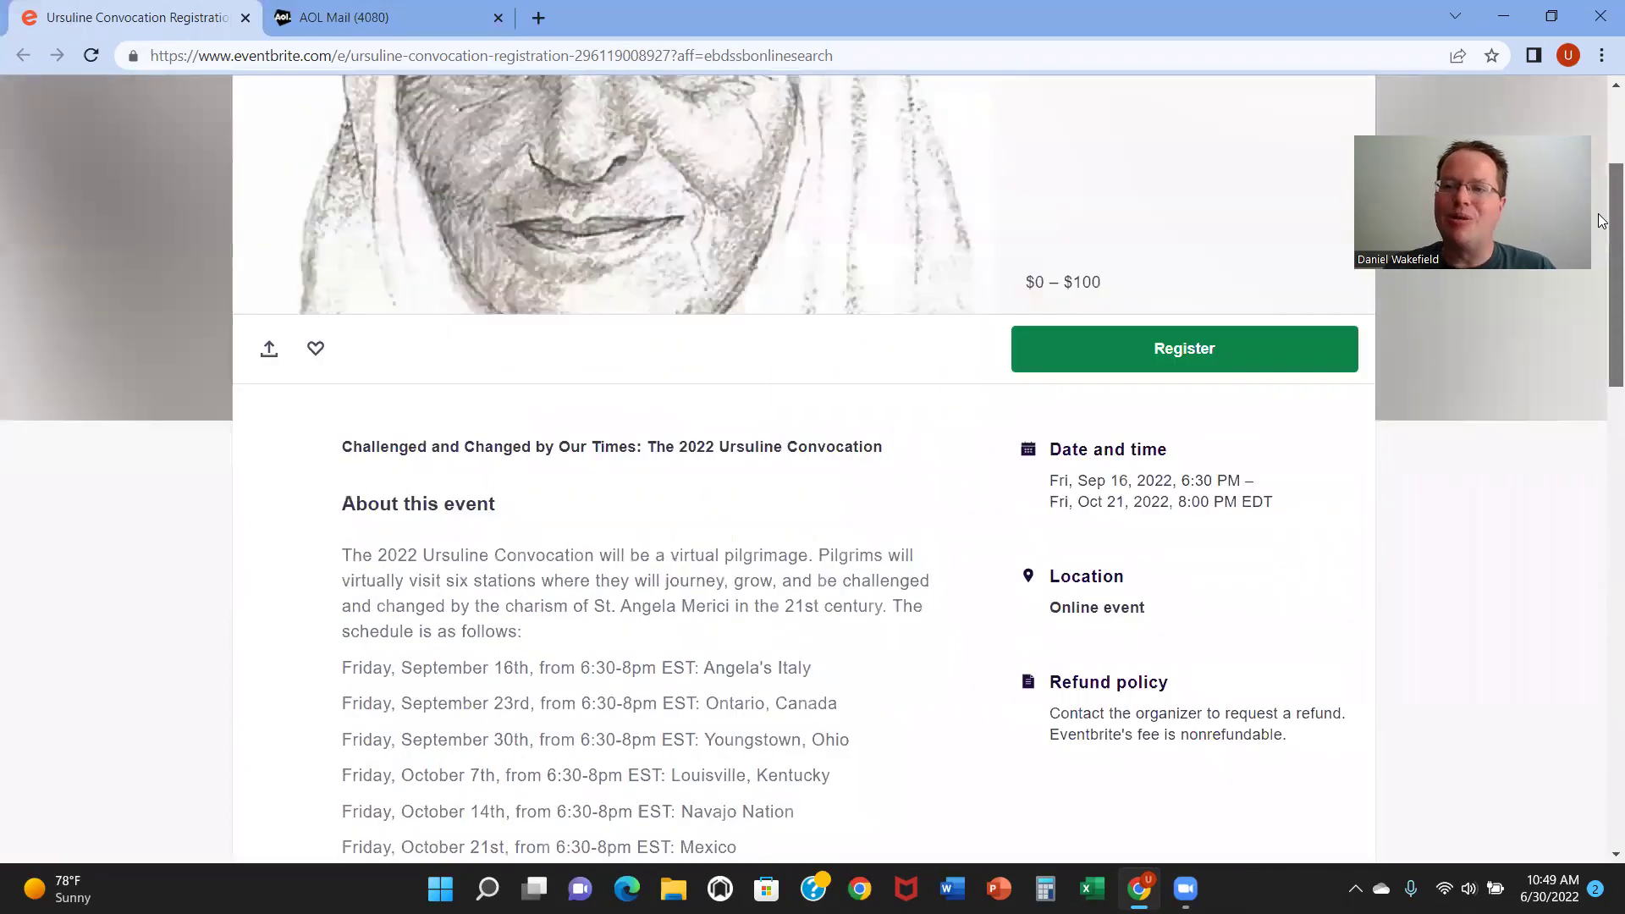